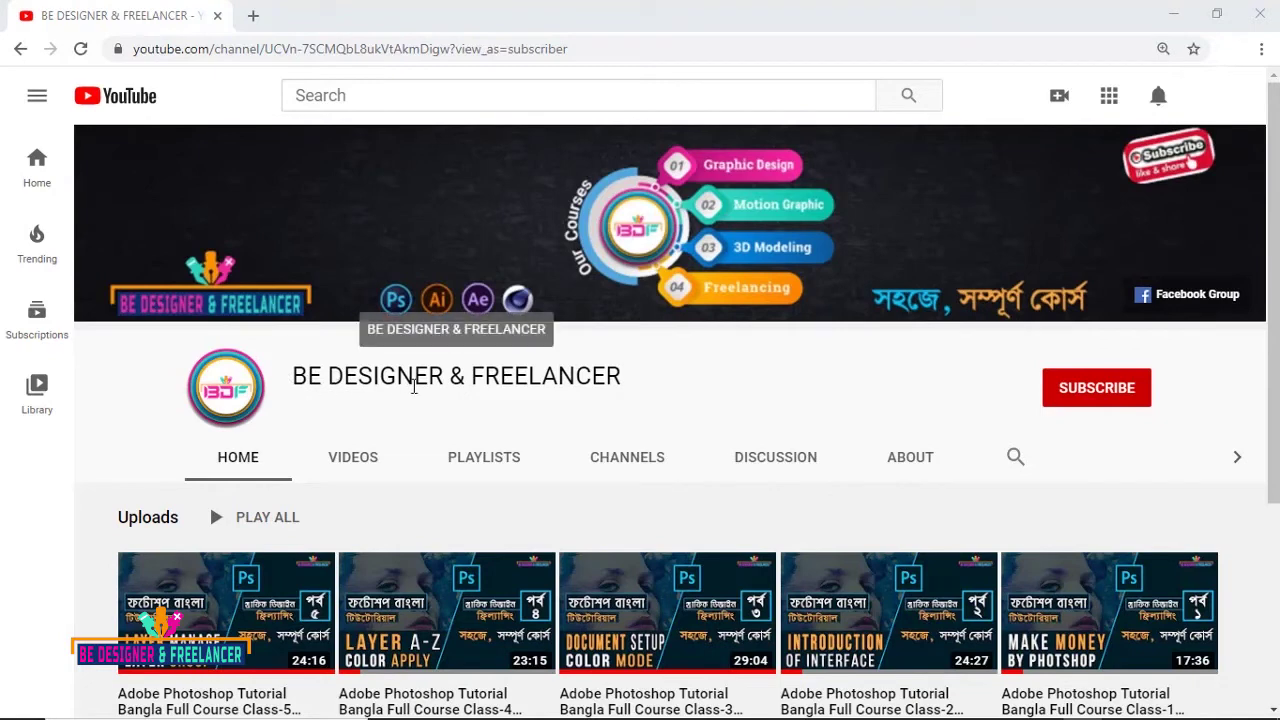
Step: Subscribe to the tutorial channel and set its notification bell to All
click(1092, 399)
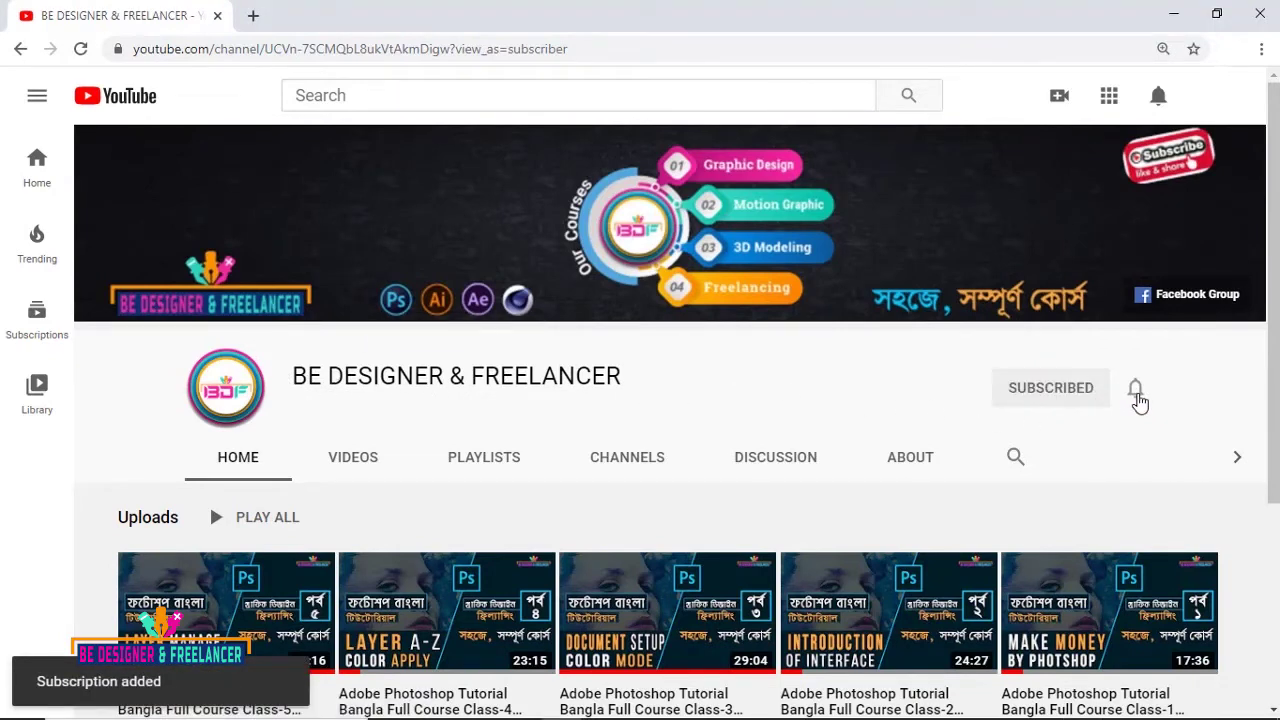
click(1138, 400)
click(1068, 436)
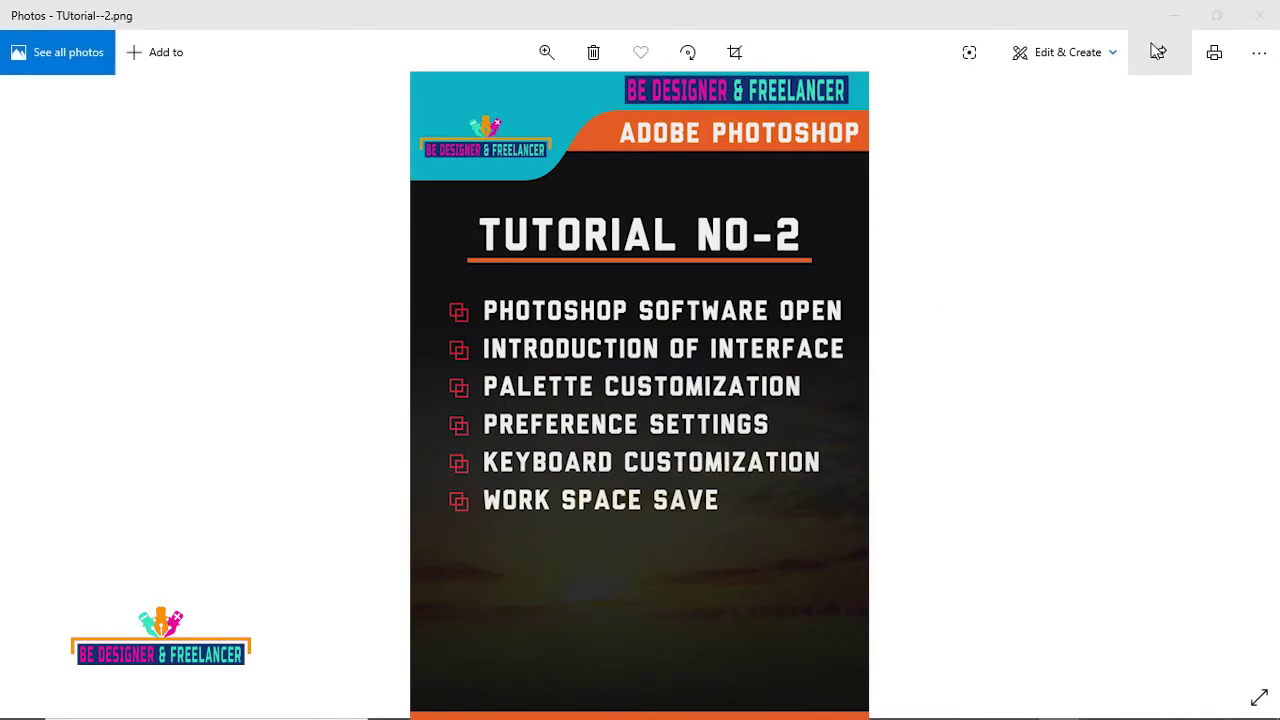
Step: Minimize the Photos window showing the Tutorial No-2 outline image
click(1178, 16)
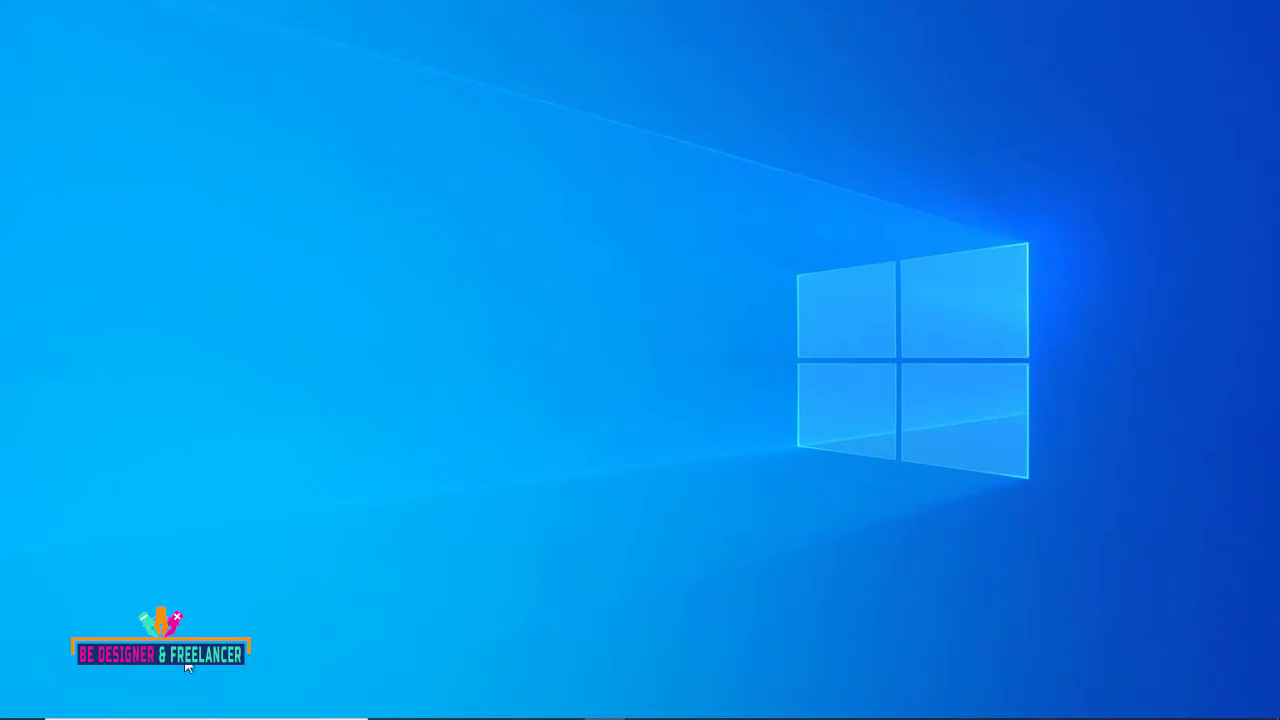
mouse_move(200, 702)
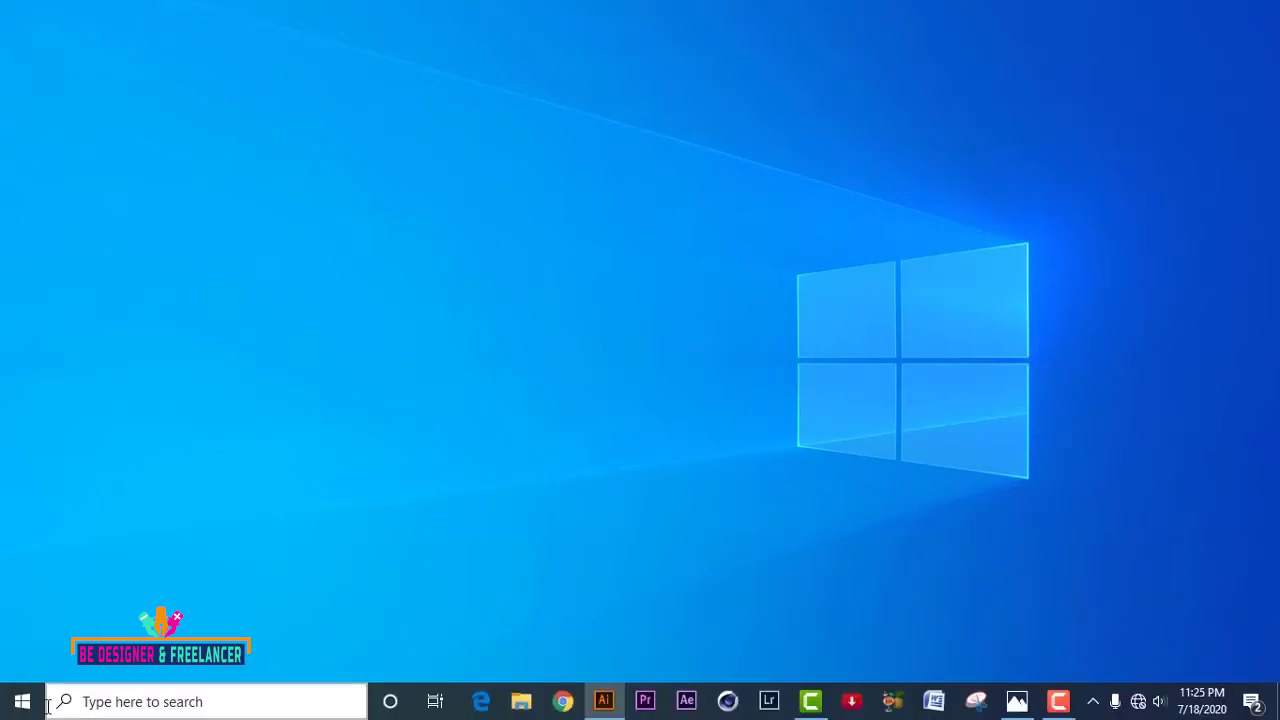
Step: Pin Adobe Photoshop CC 2015 to the taskbar from the Start menu app list
click(22, 702)
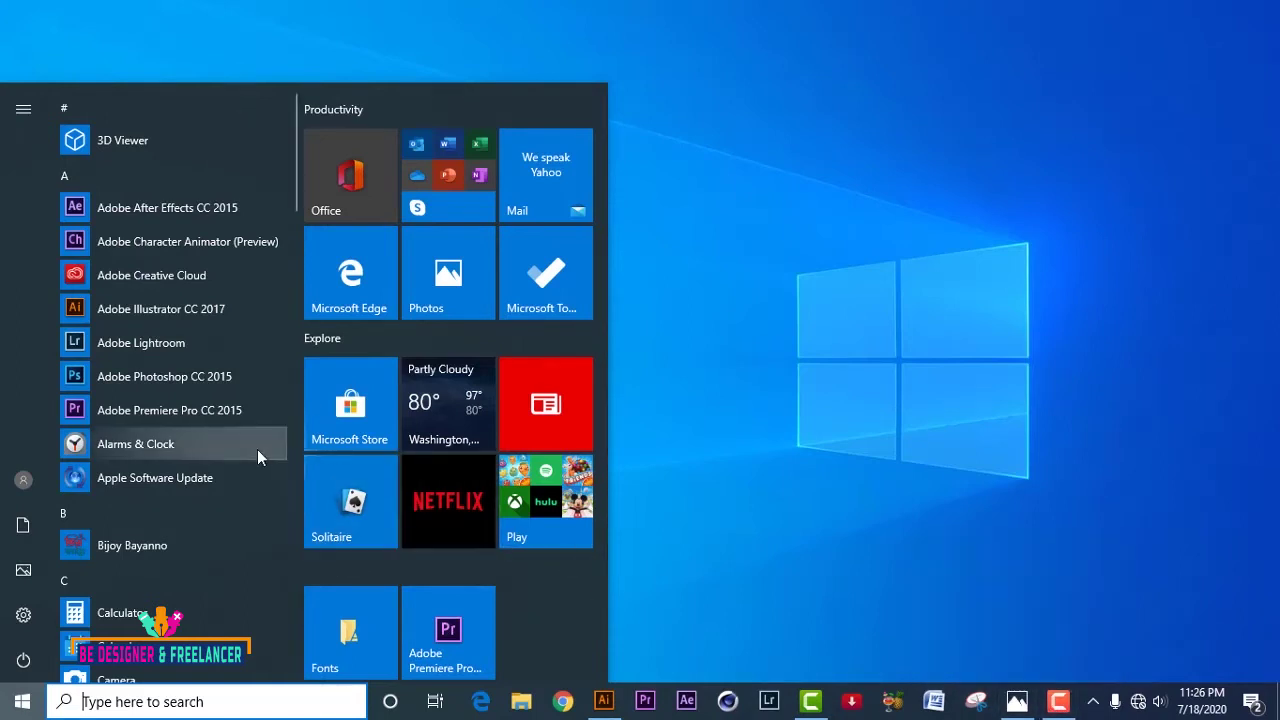
right_click(80, 375)
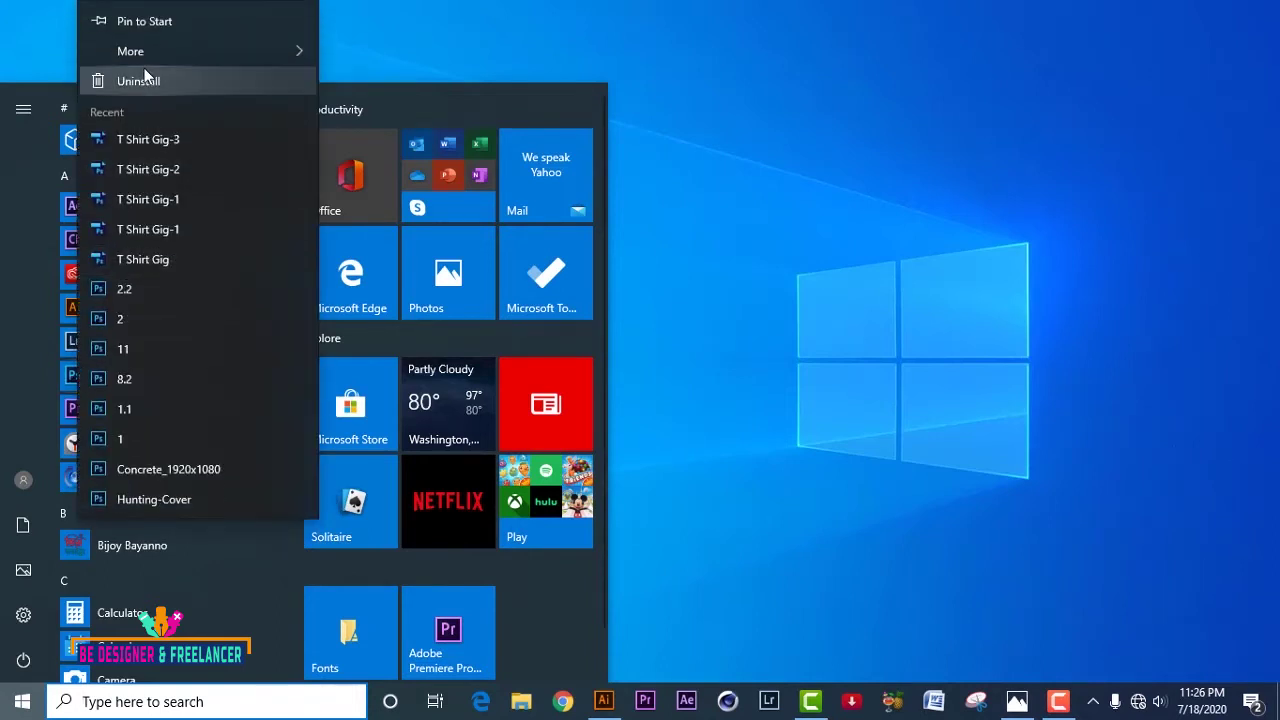
mouse_move(197, 51)
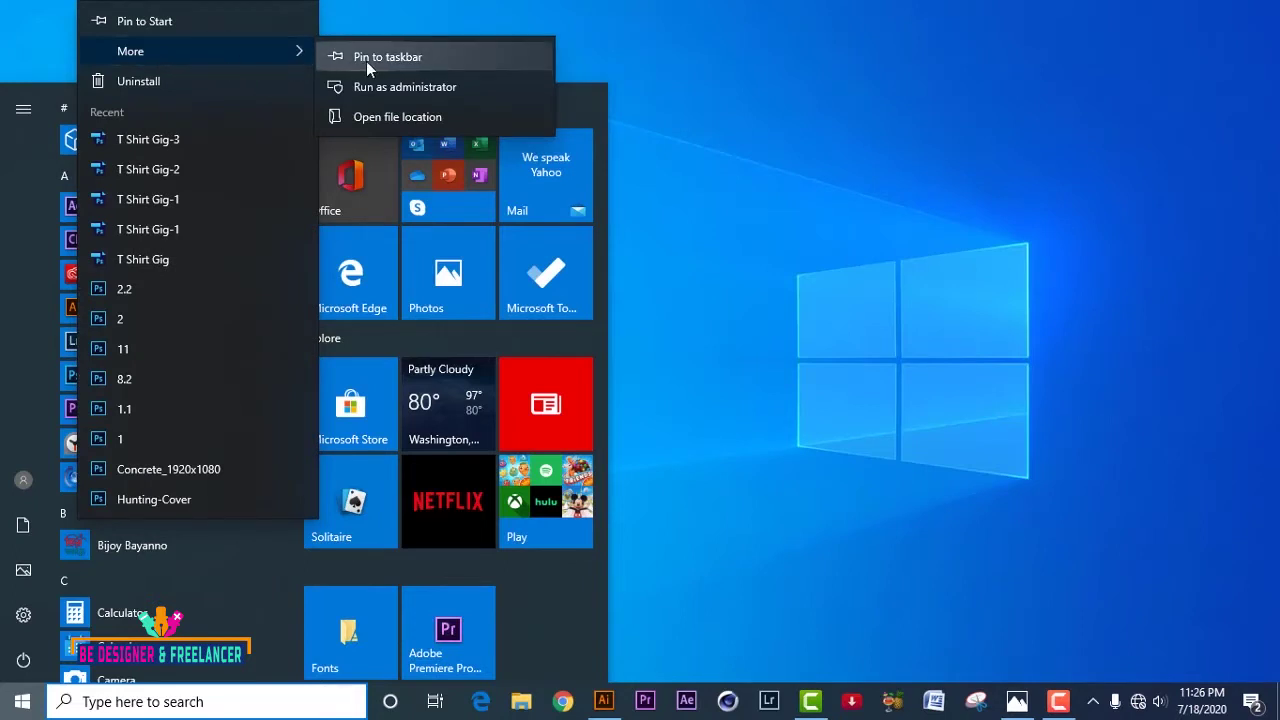
click(366, 58)
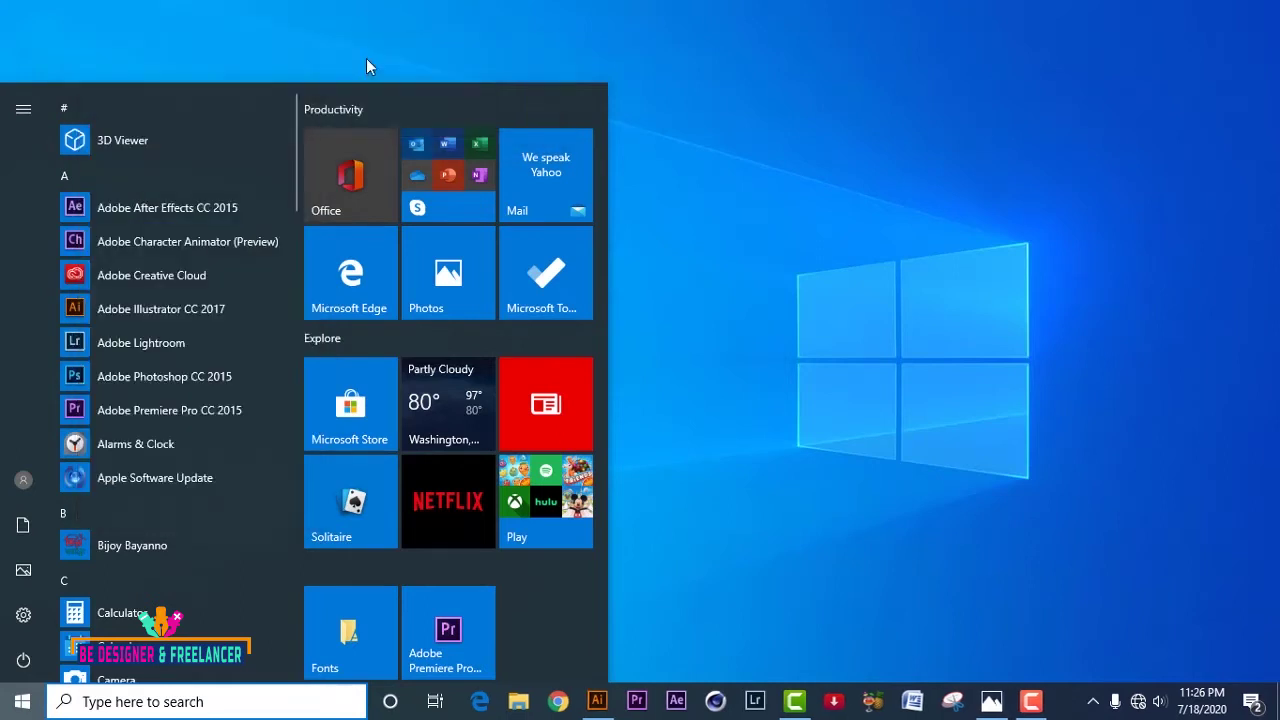
click(1016, 390)
mouse_move(1060, 701)
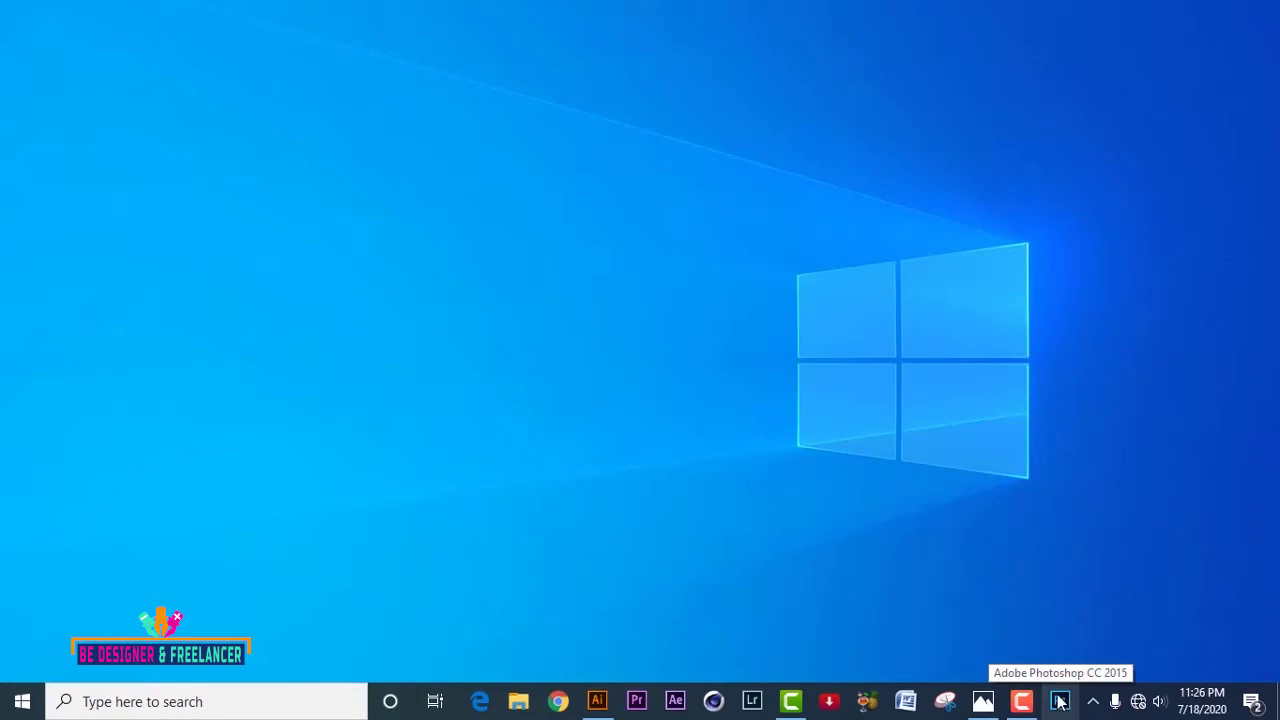
Step: Launch Photoshop CC 2015 from its pinned taskbar icon
click(1060, 702)
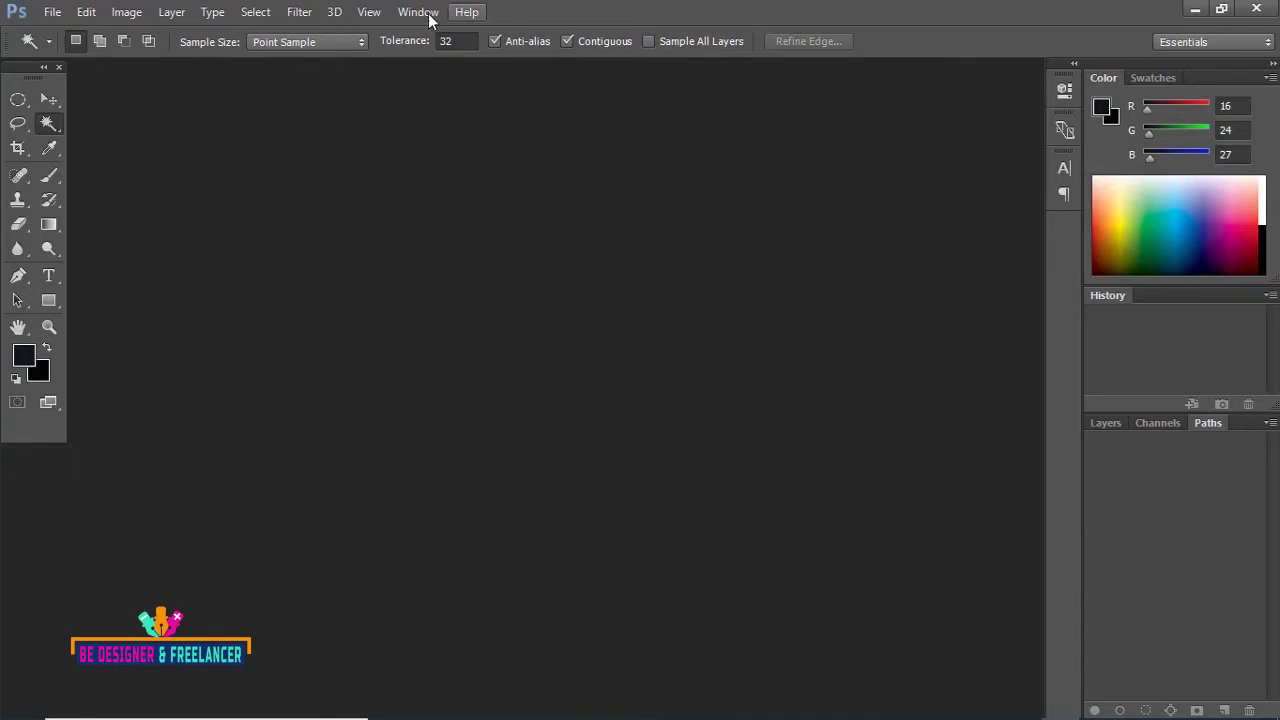
click(57, 13)
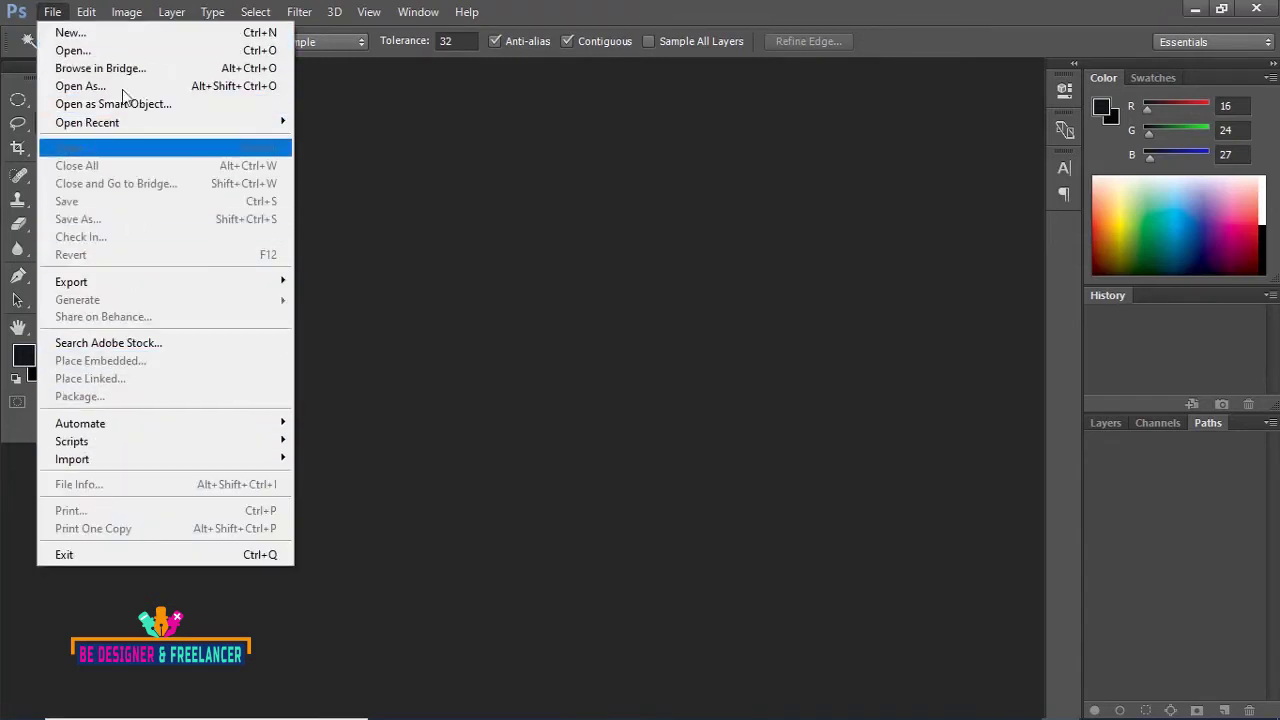
click(60, 16)
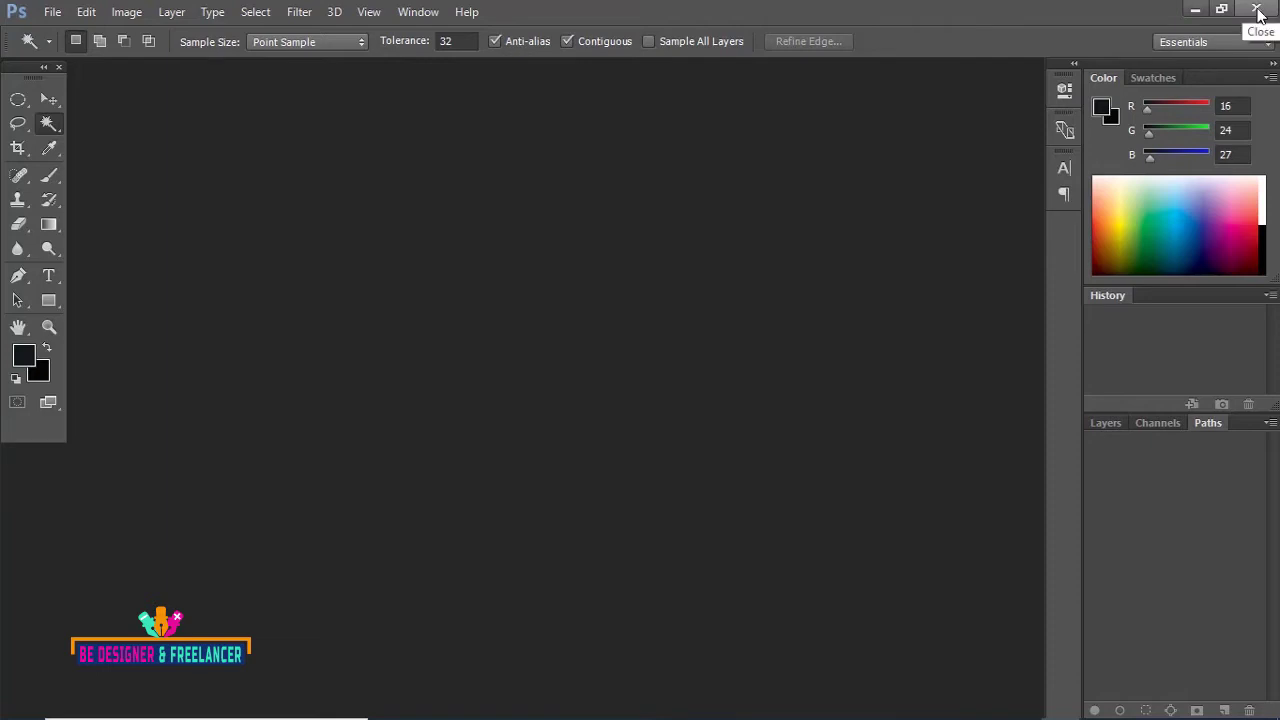
click(52, 14)
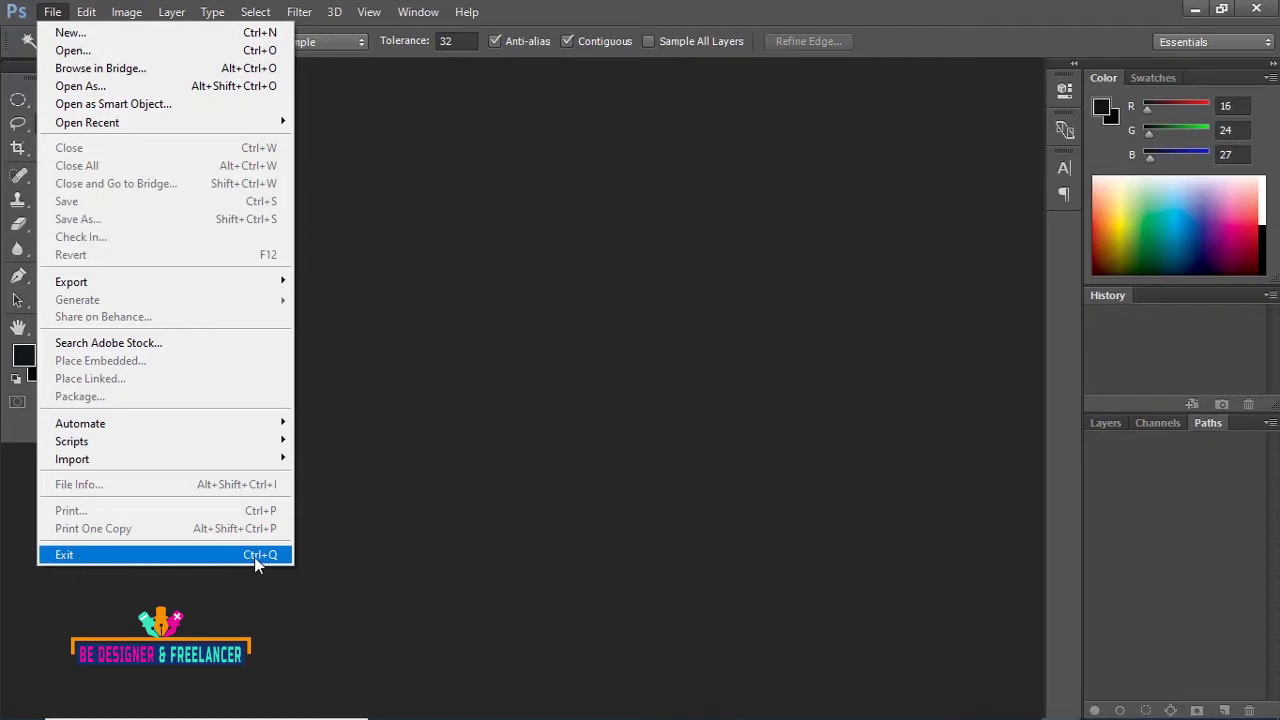
click(651, 326)
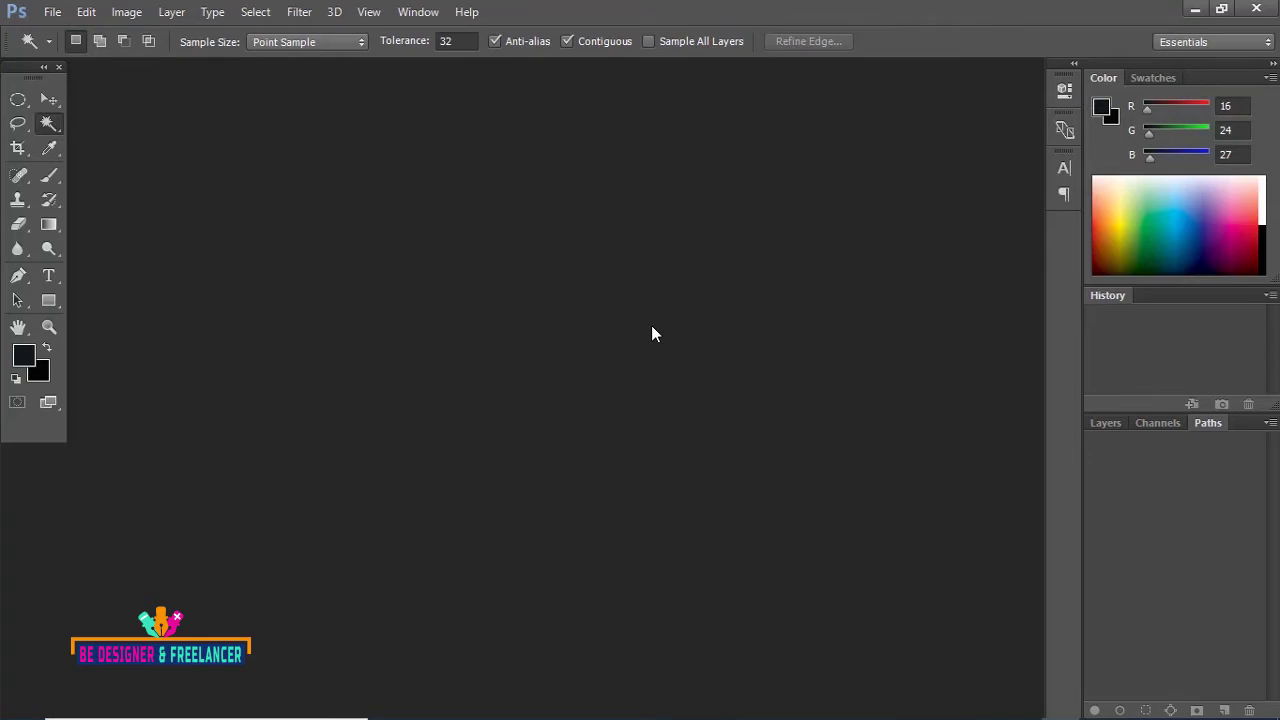
click(1222, 10)
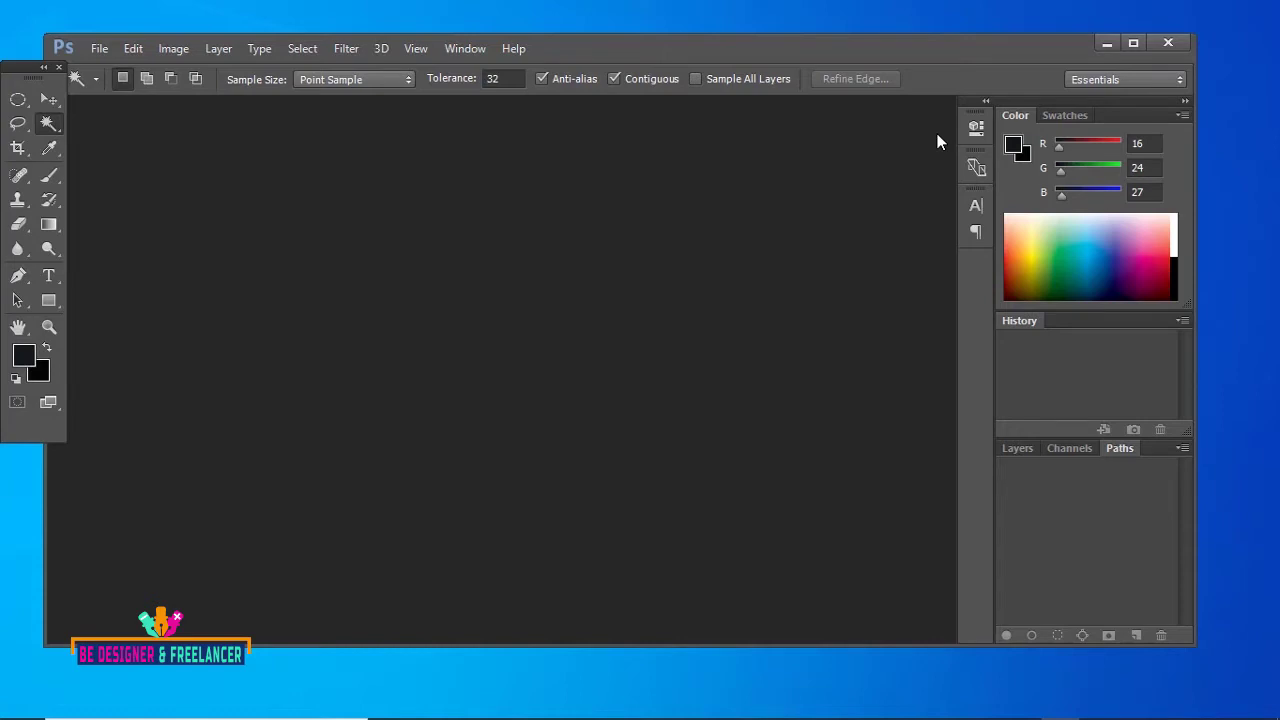
click(1134, 44)
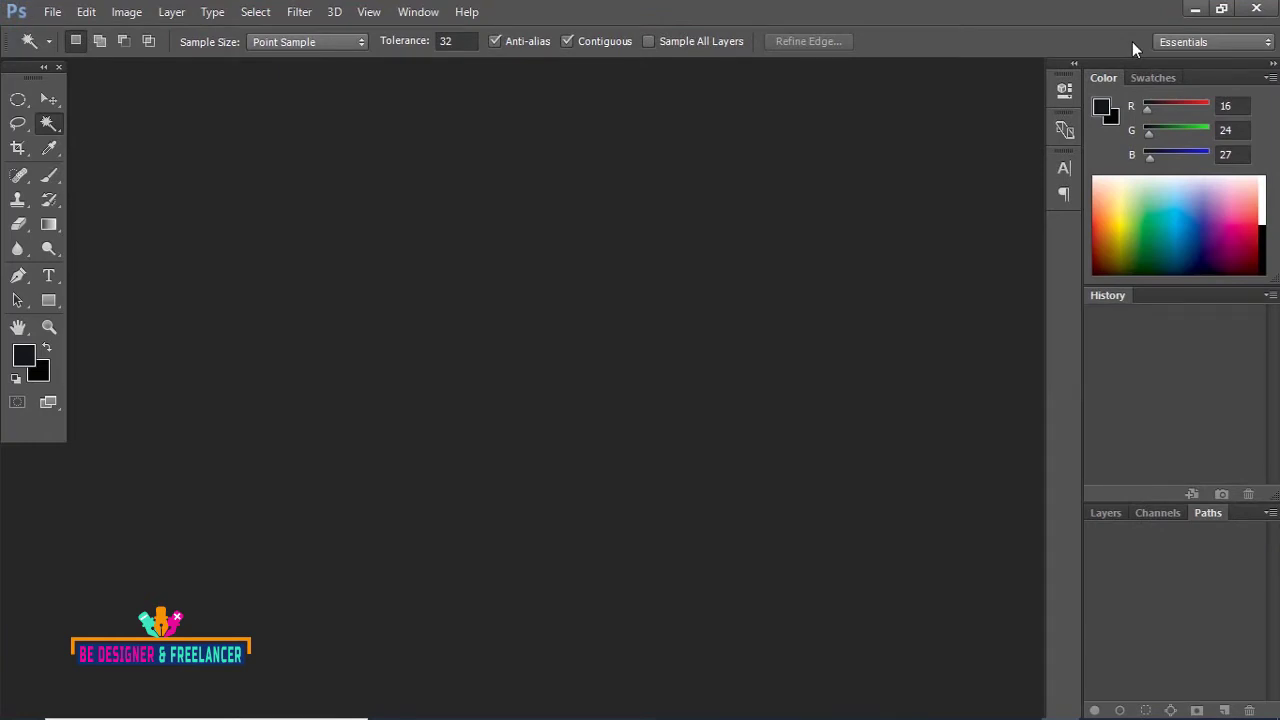
click(1197, 10)
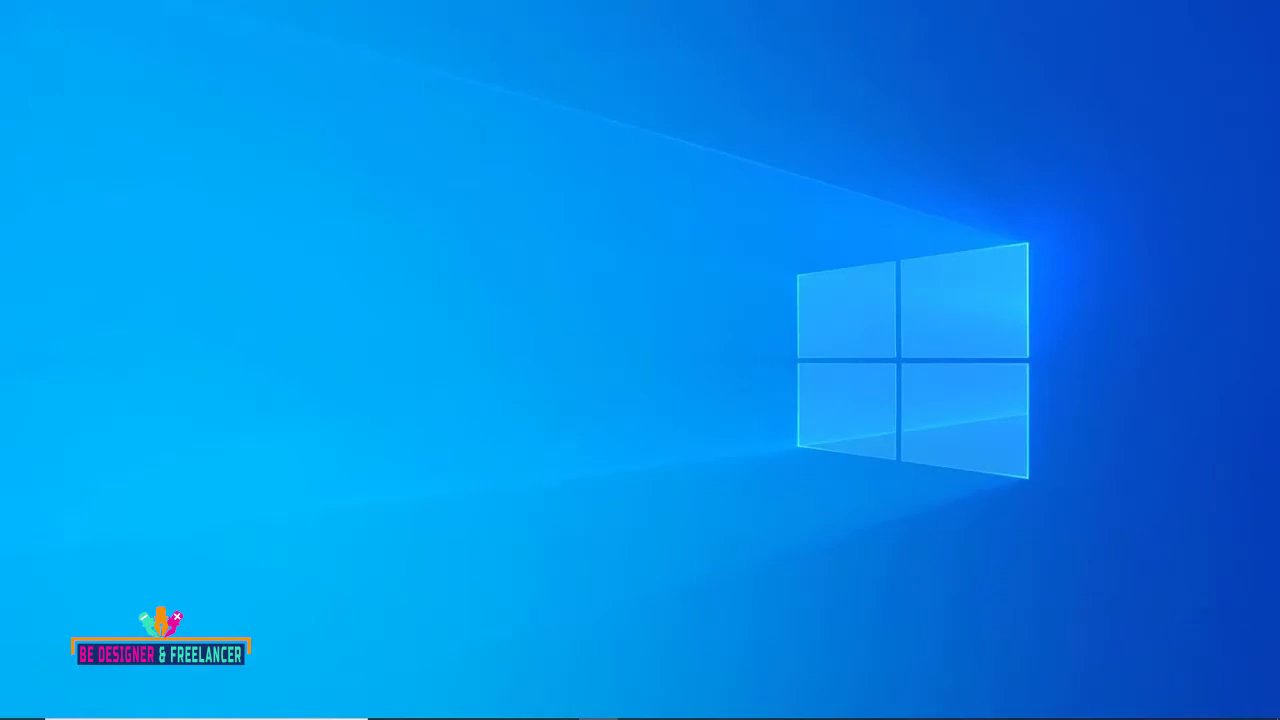
mouse_move(1059, 701)
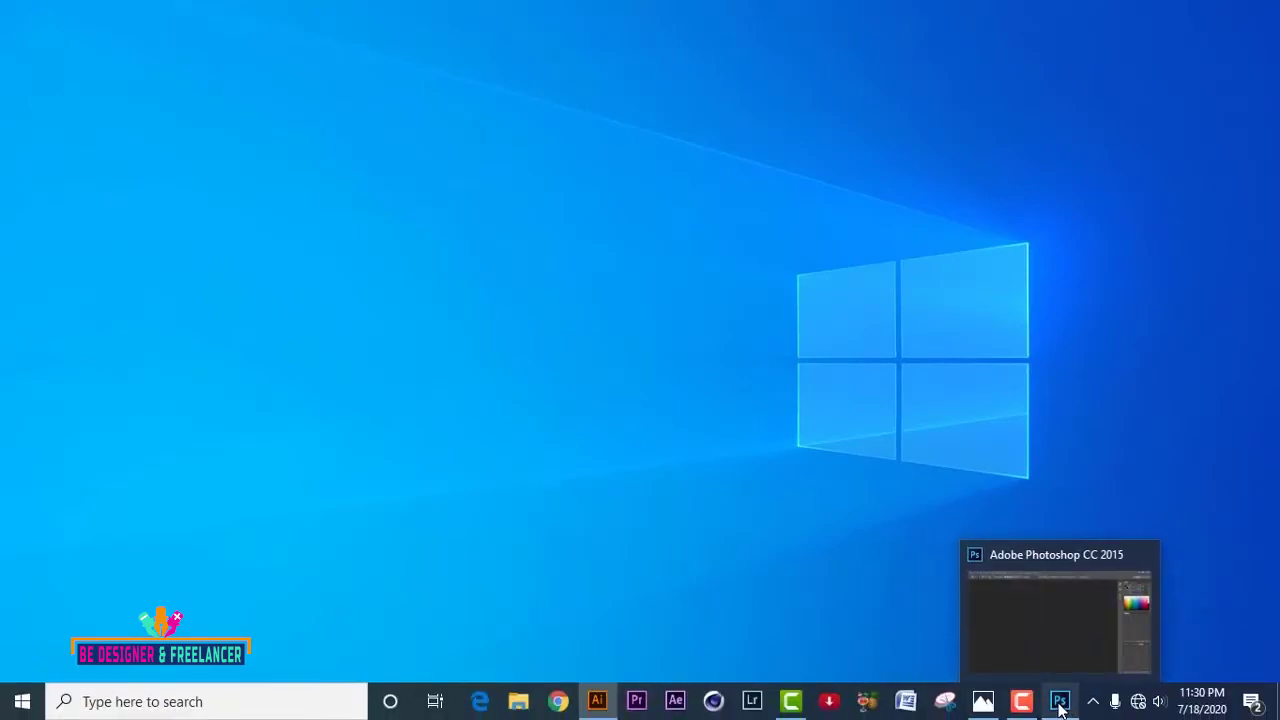
click(1060, 702)
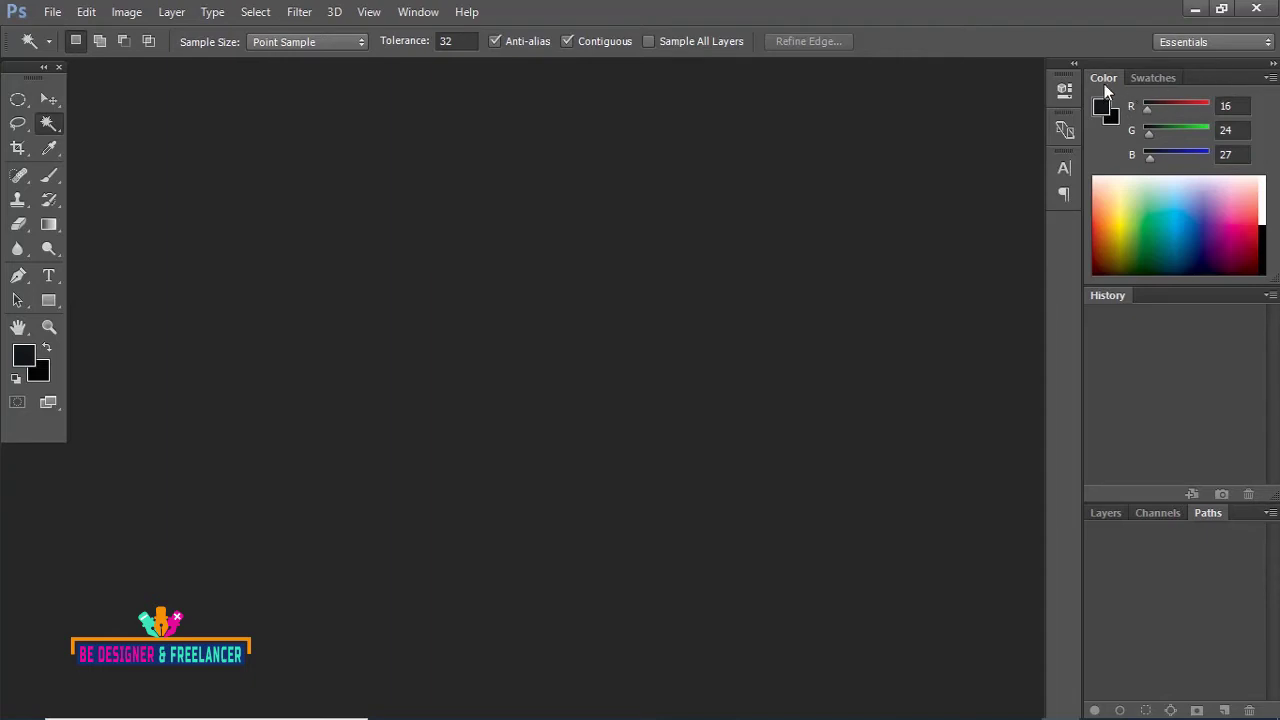
Step: Close the Color panel, leaving Swatches alone in the top panel group
click(1142, 79)
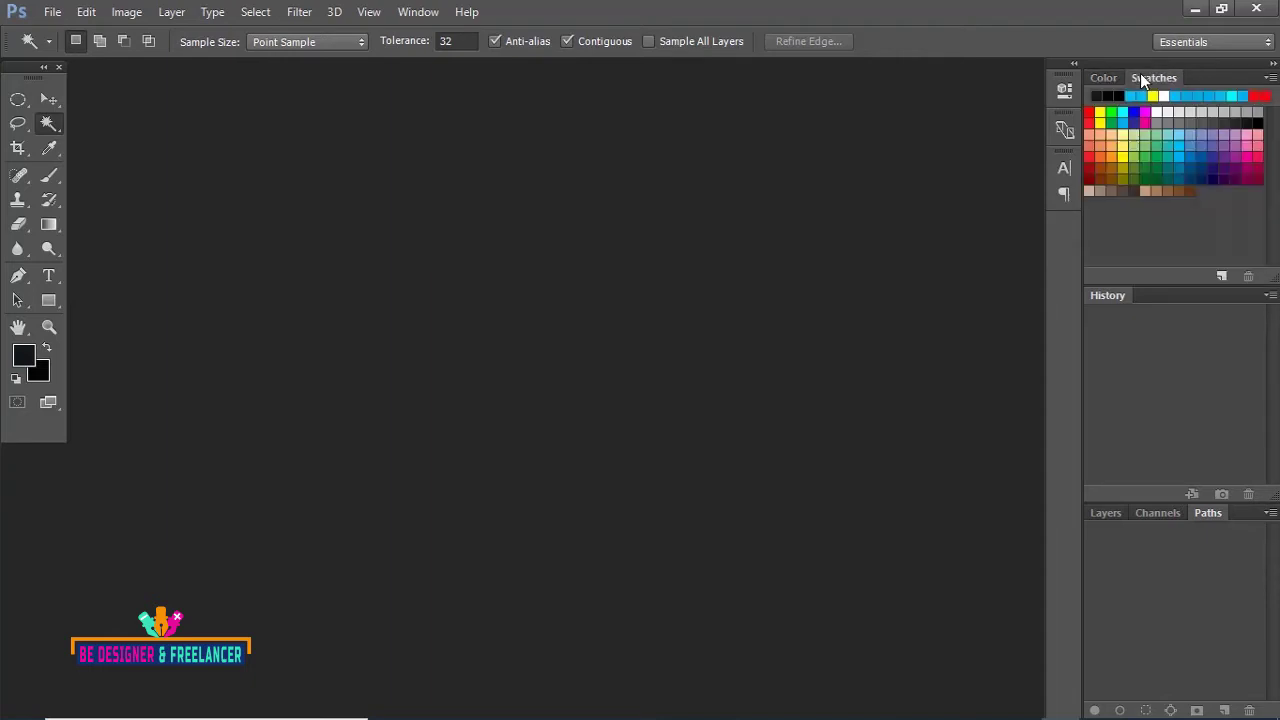
click(1104, 80)
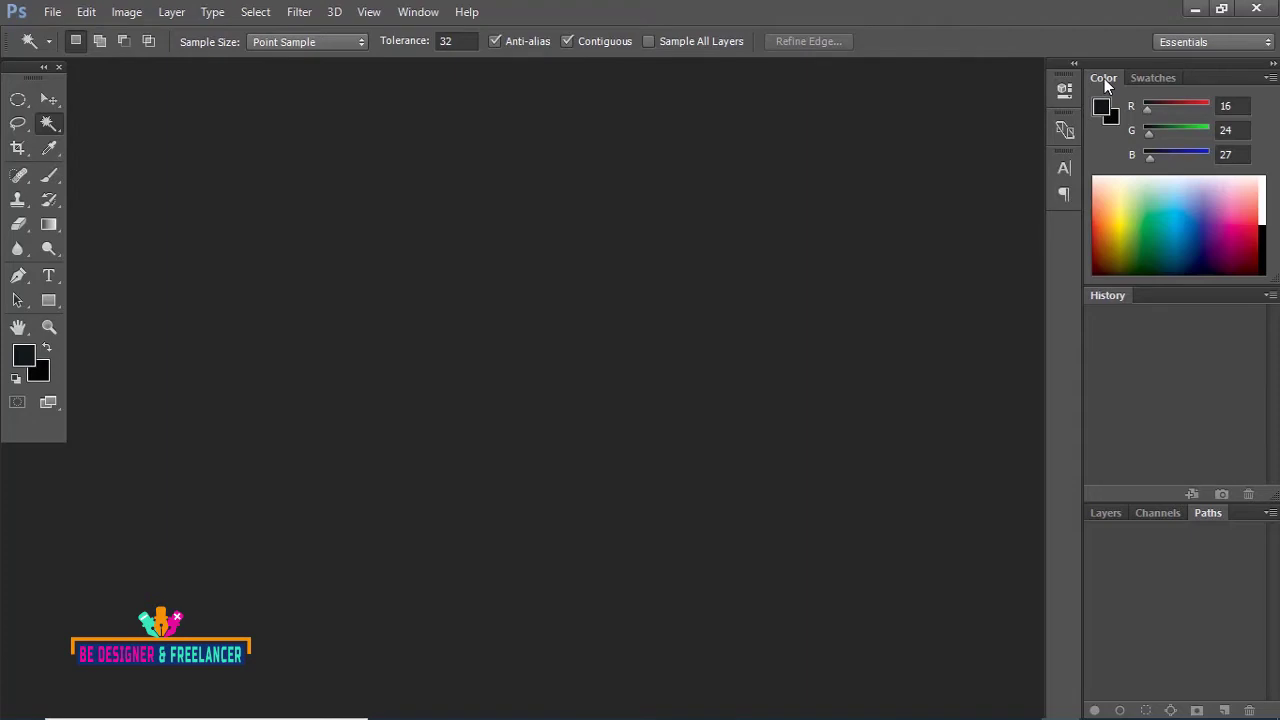
right_click(1104, 77)
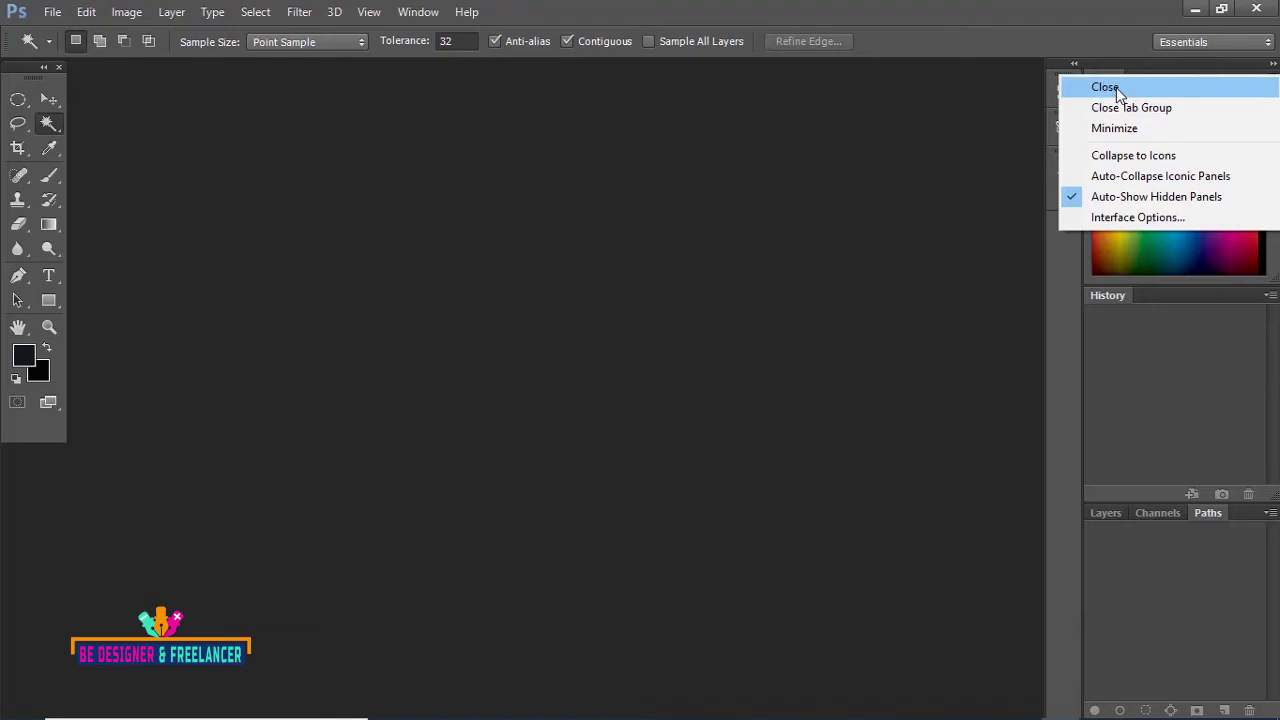
click(971, 139)
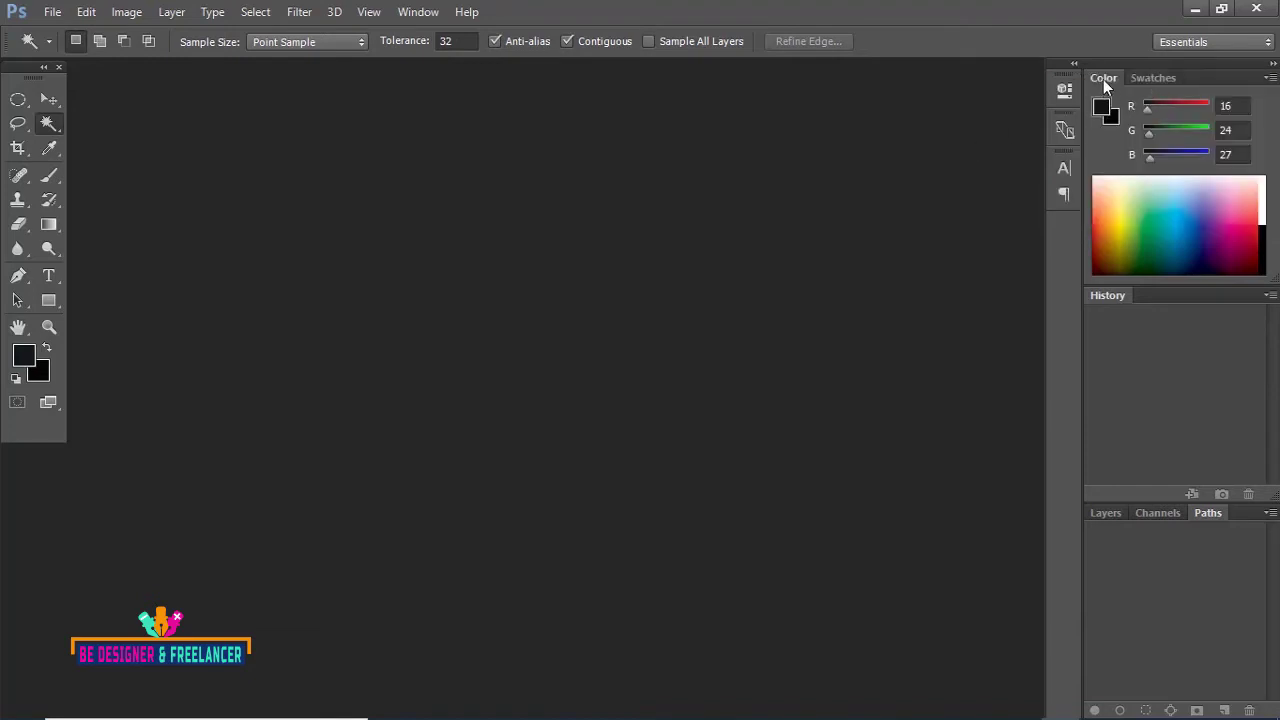
right_click(1103, 78)
click(1106, 89)
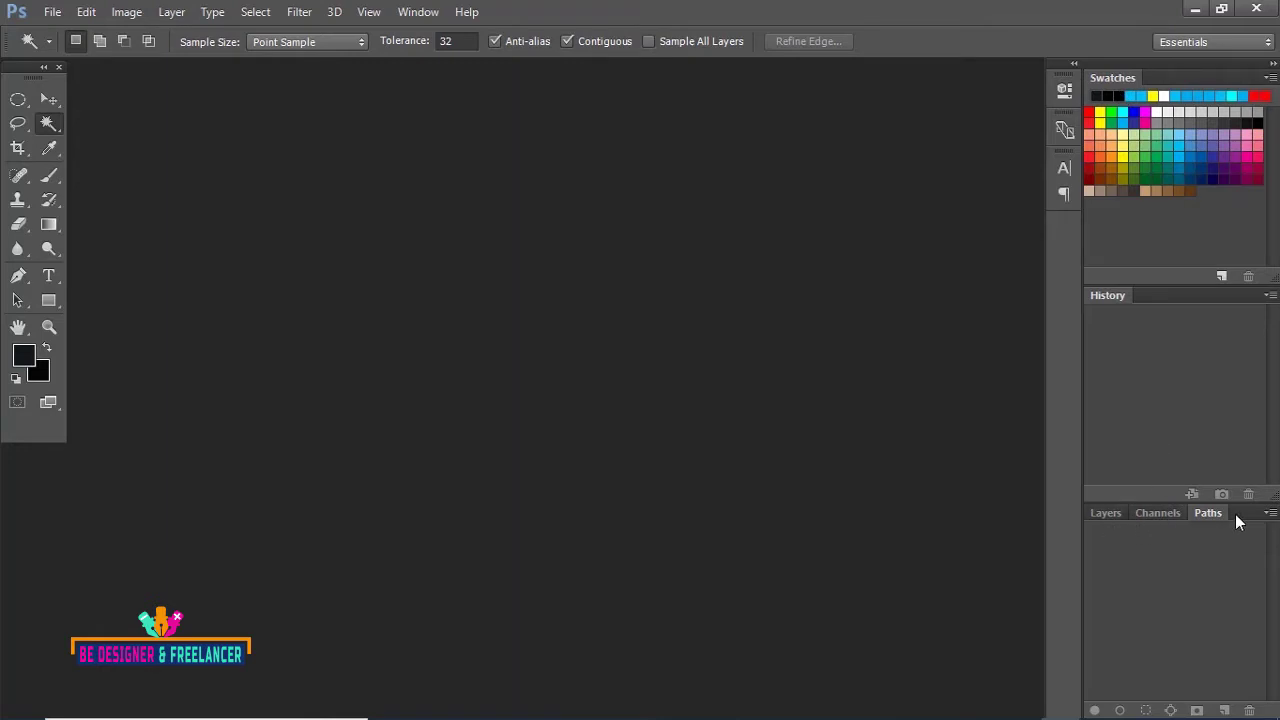
Step: Look through the Layers, Channels and Paths panels in the lower group
click(1105, 515)
click(1125, 514)
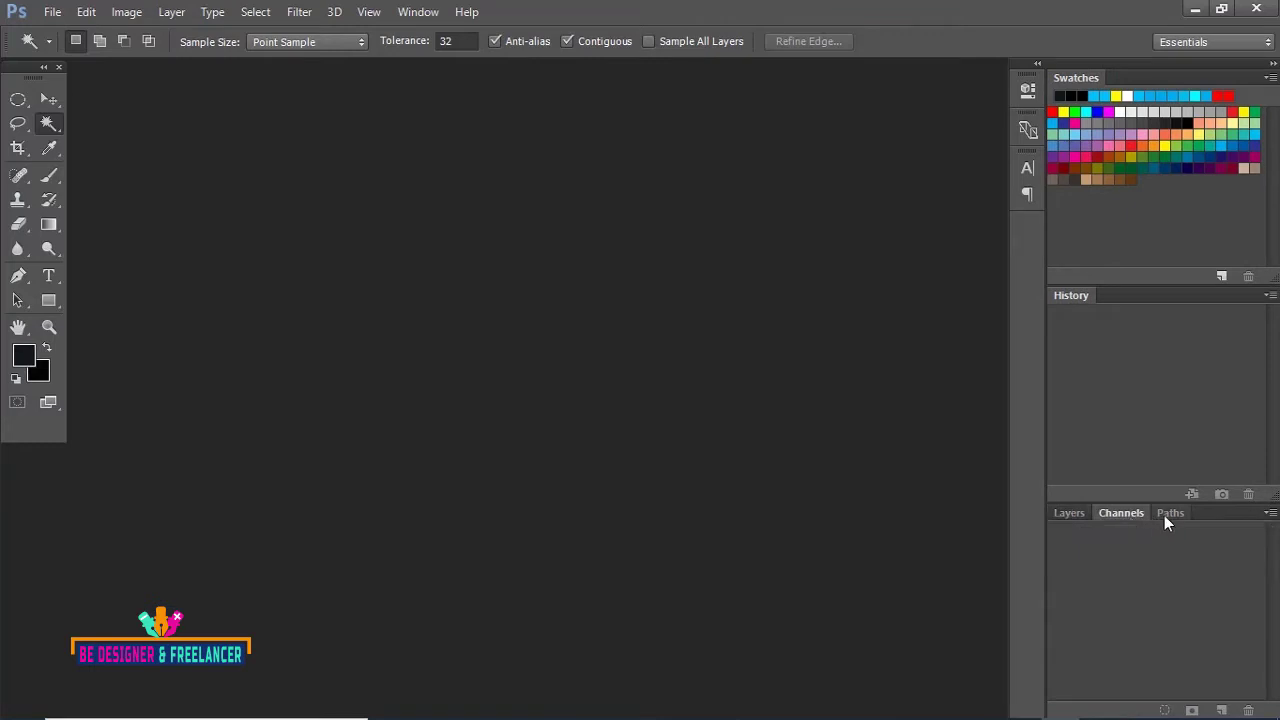
click(1168, 515)
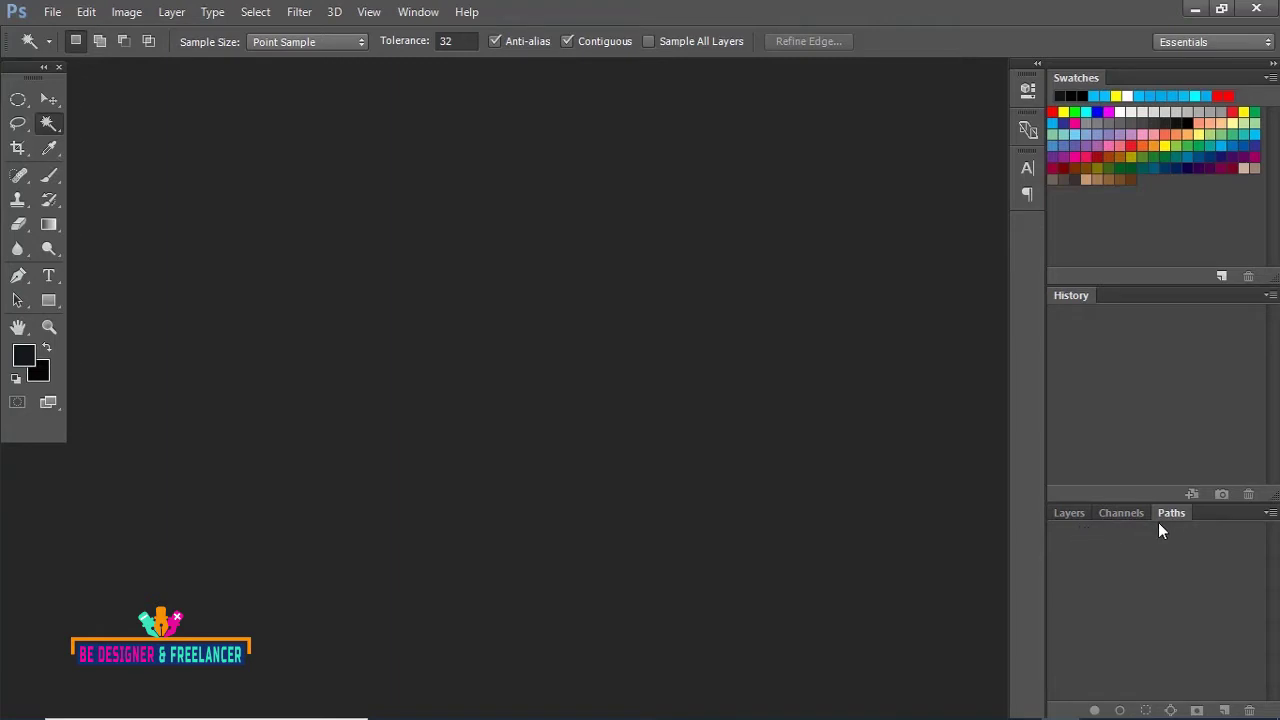
Step: Close the whole Layers, Channels and Paths tab group
right_click(1075, 515)
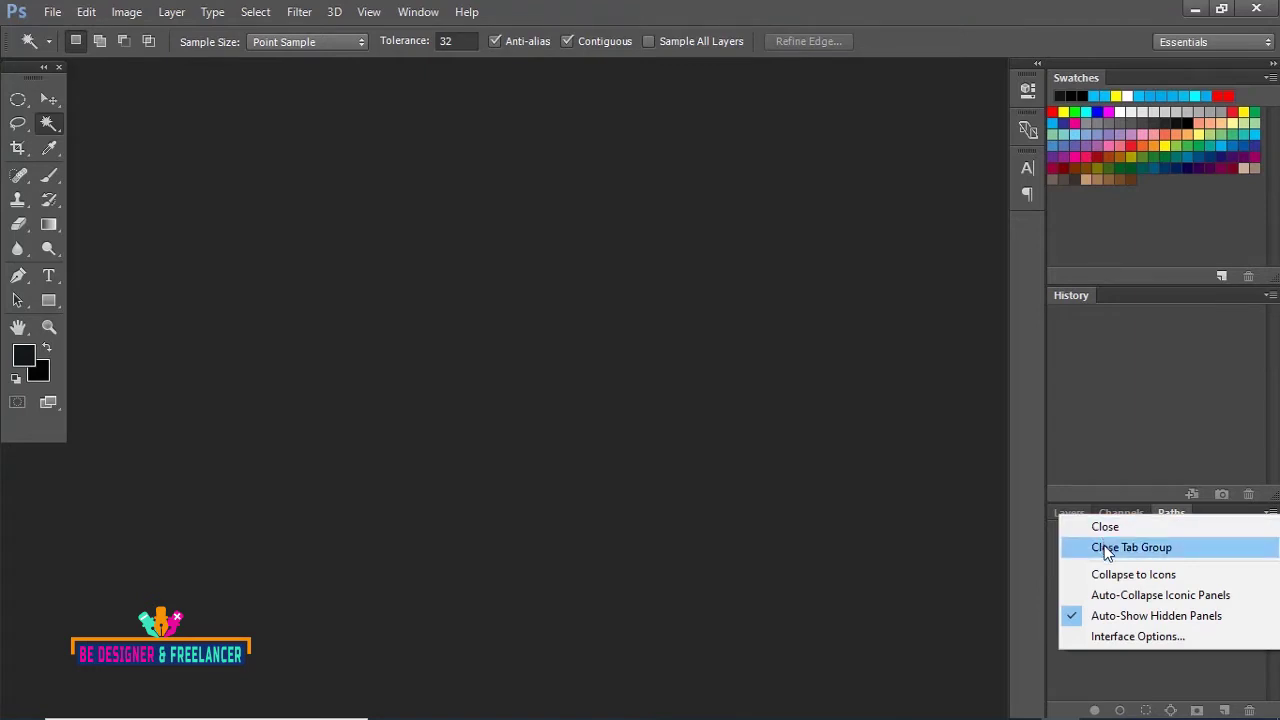
click(1107, 550)
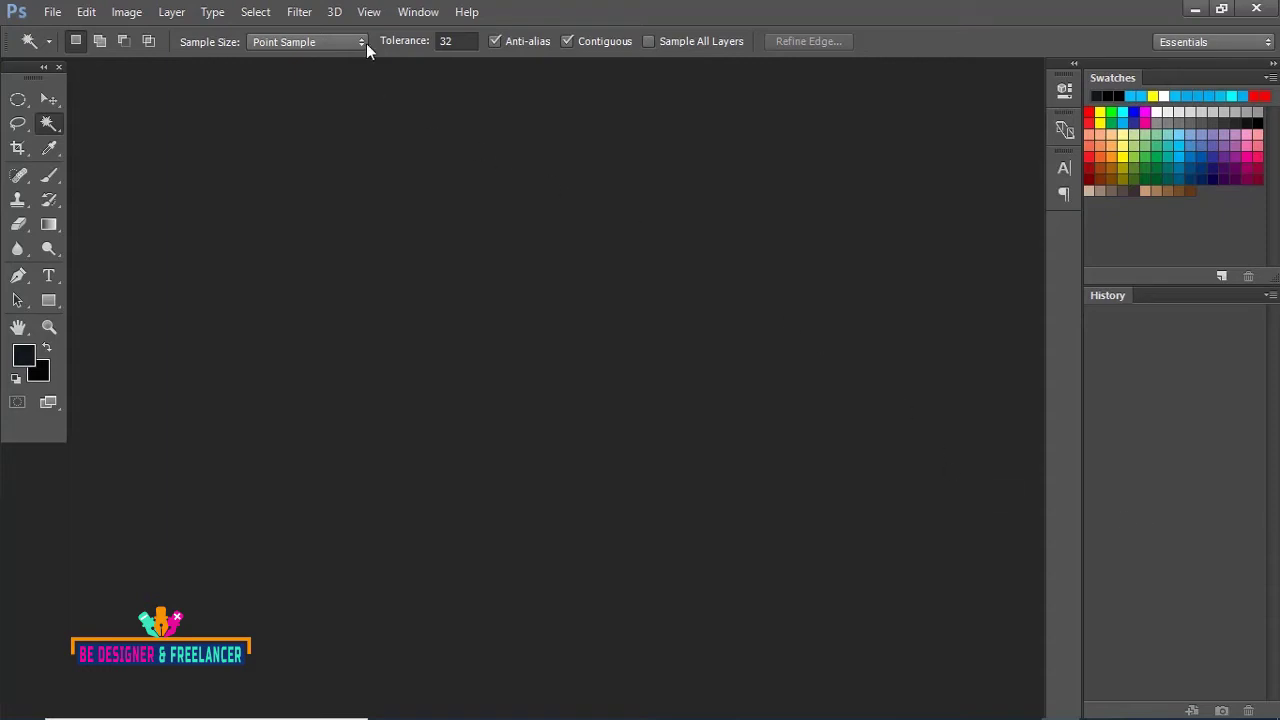
click(421, 14)
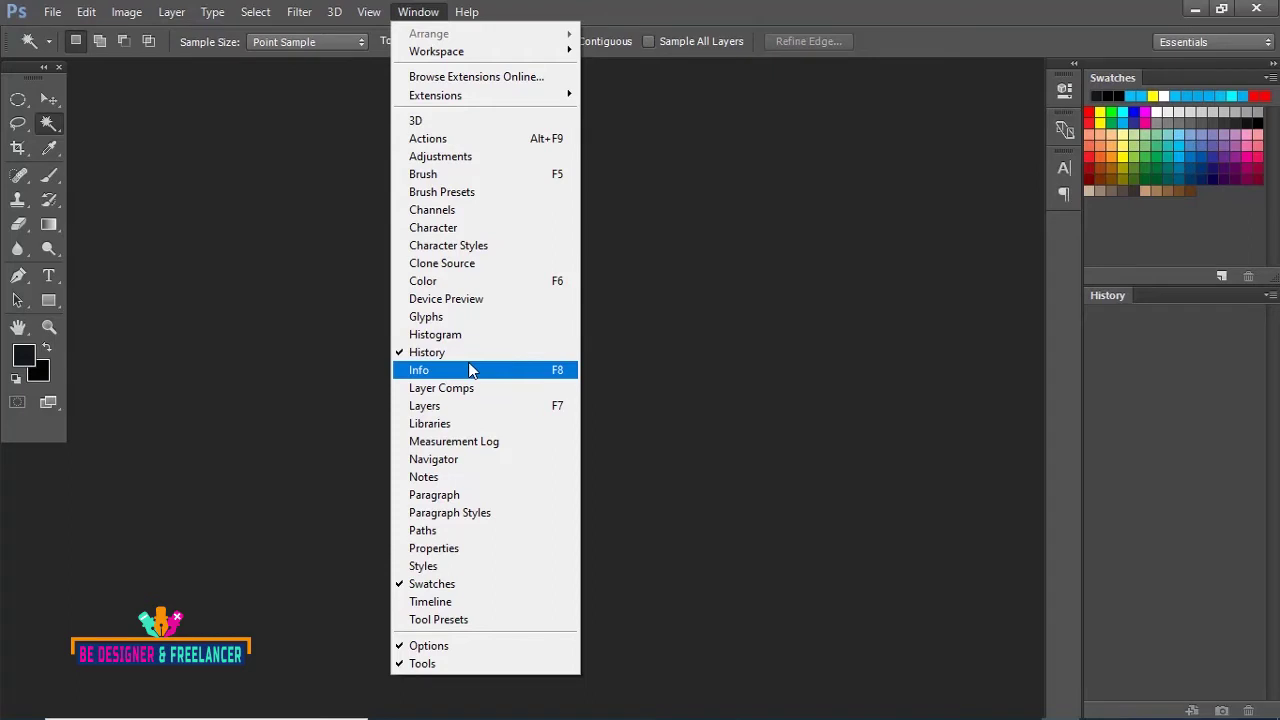
Step: Restore the Layers panel group and open the Paragraph panel from the Window menu
click(436, 410)
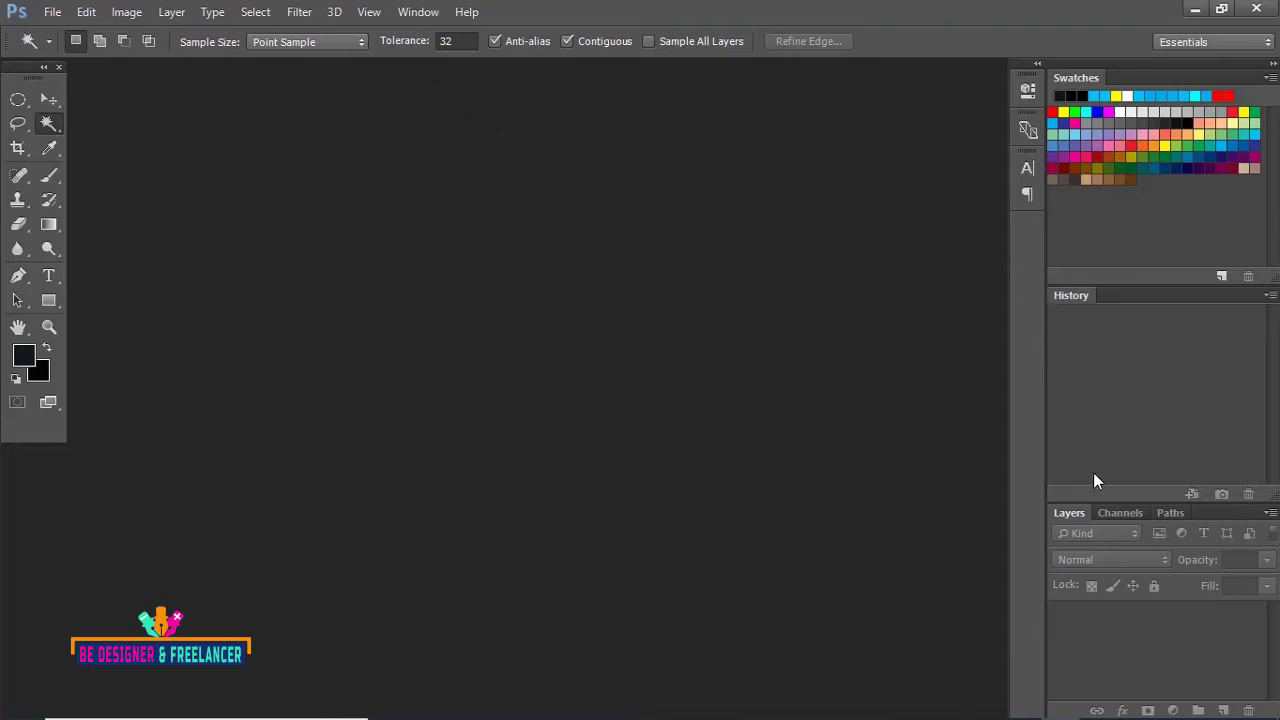
click(420, 12)
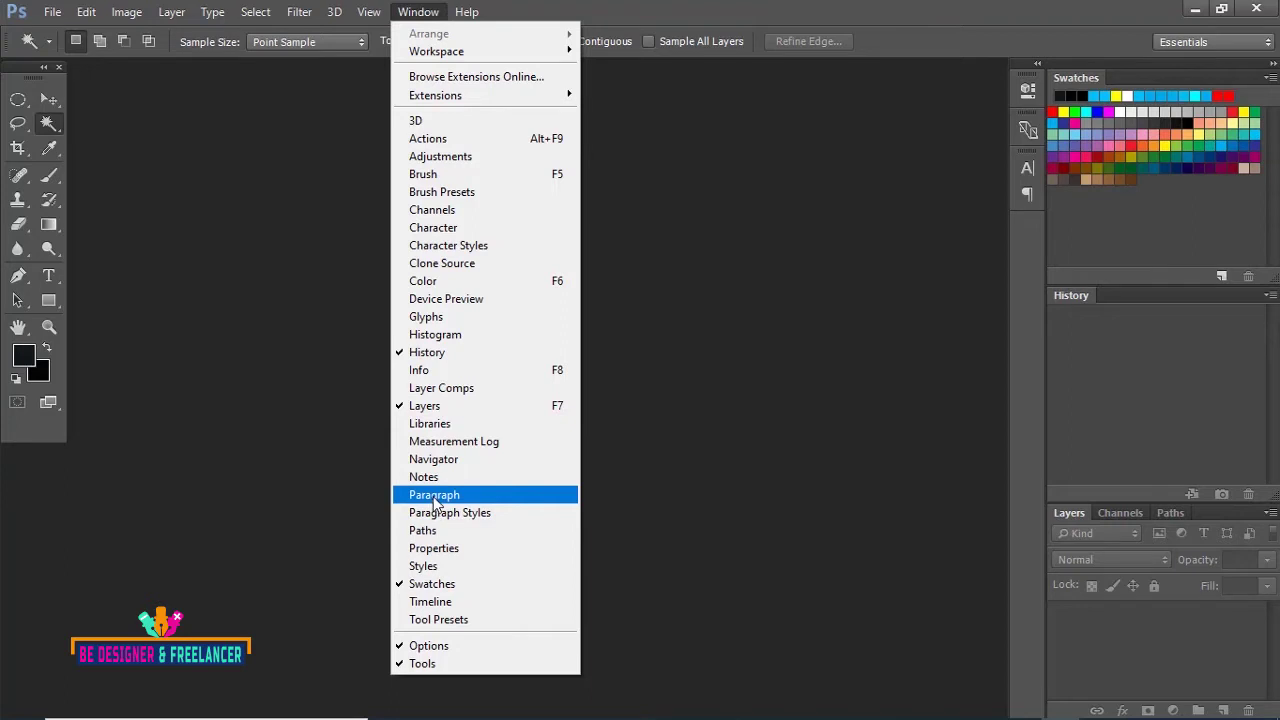
click(434, 497)
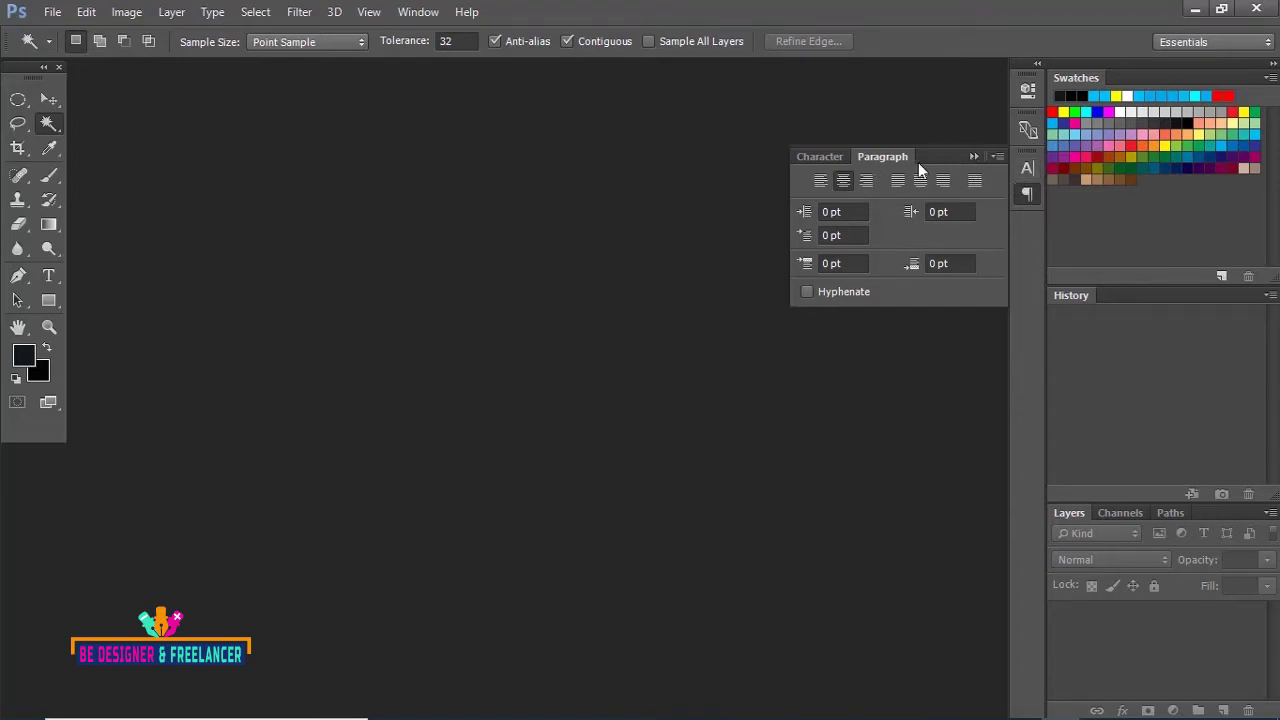
Step: Float the Character/Paragraph panel group undocked over the workspace
click(972, 157)
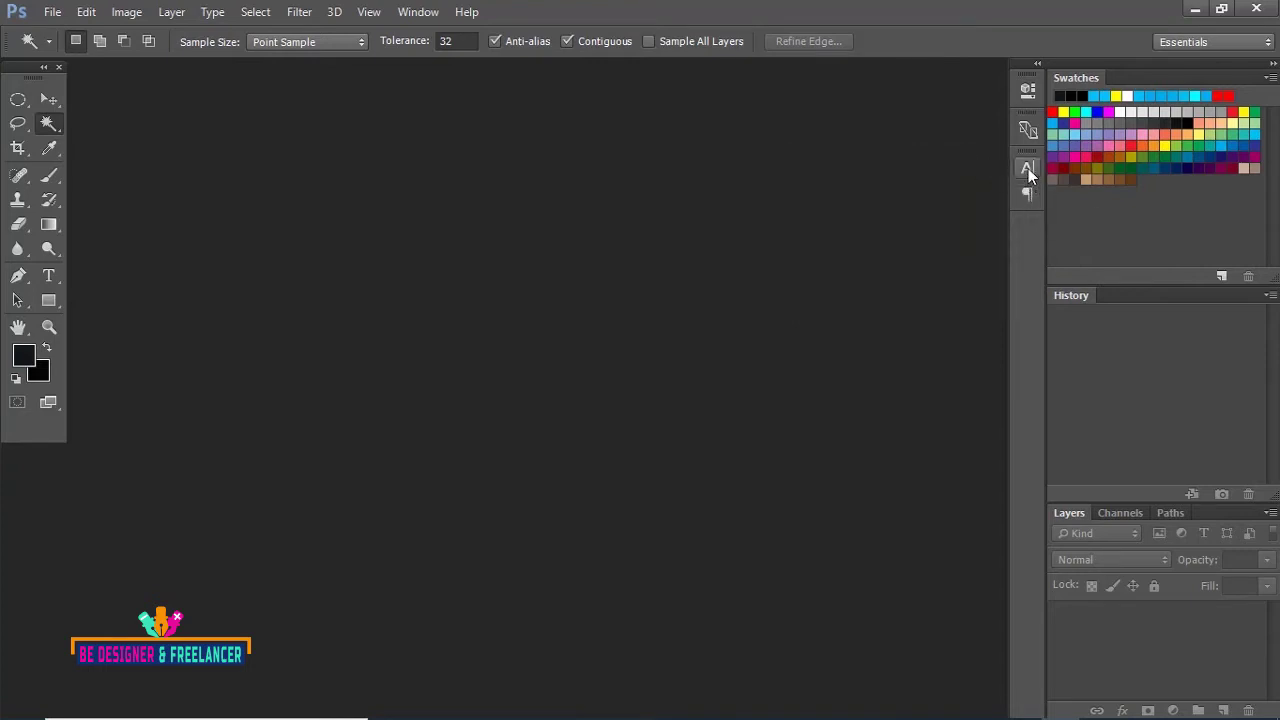
click(1028, 169)
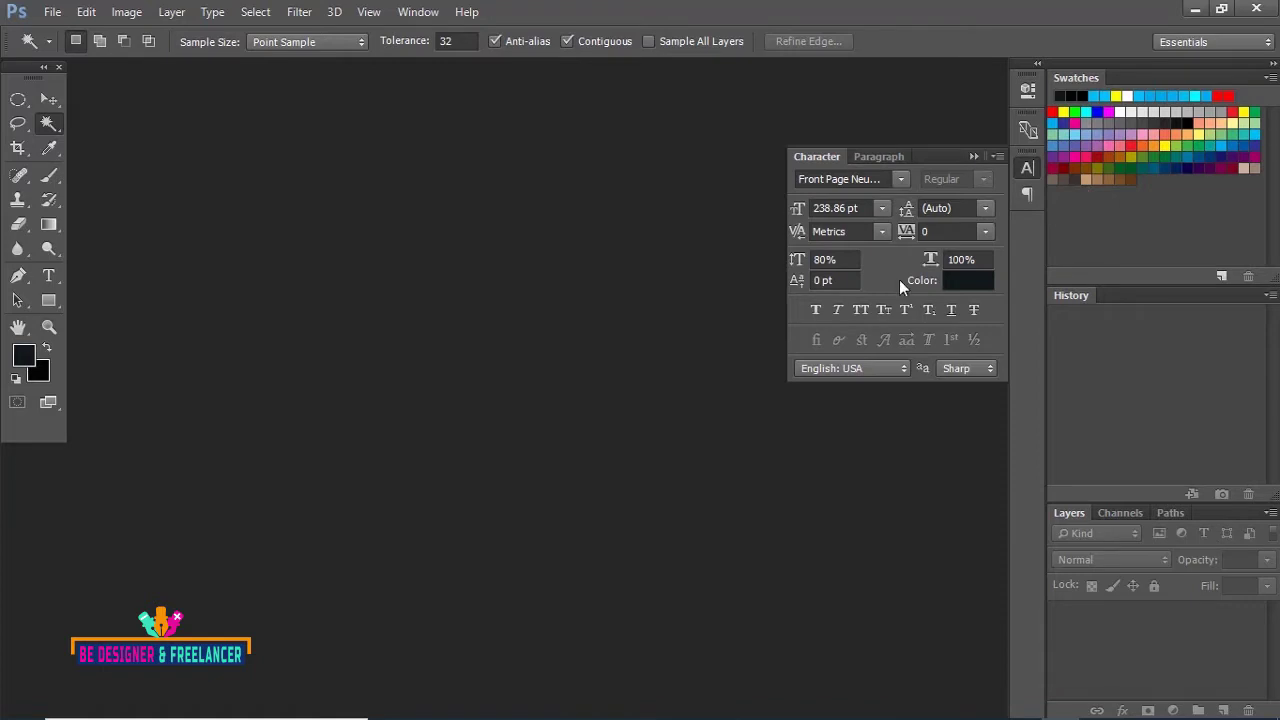
drag(931, 153, 696, 184)
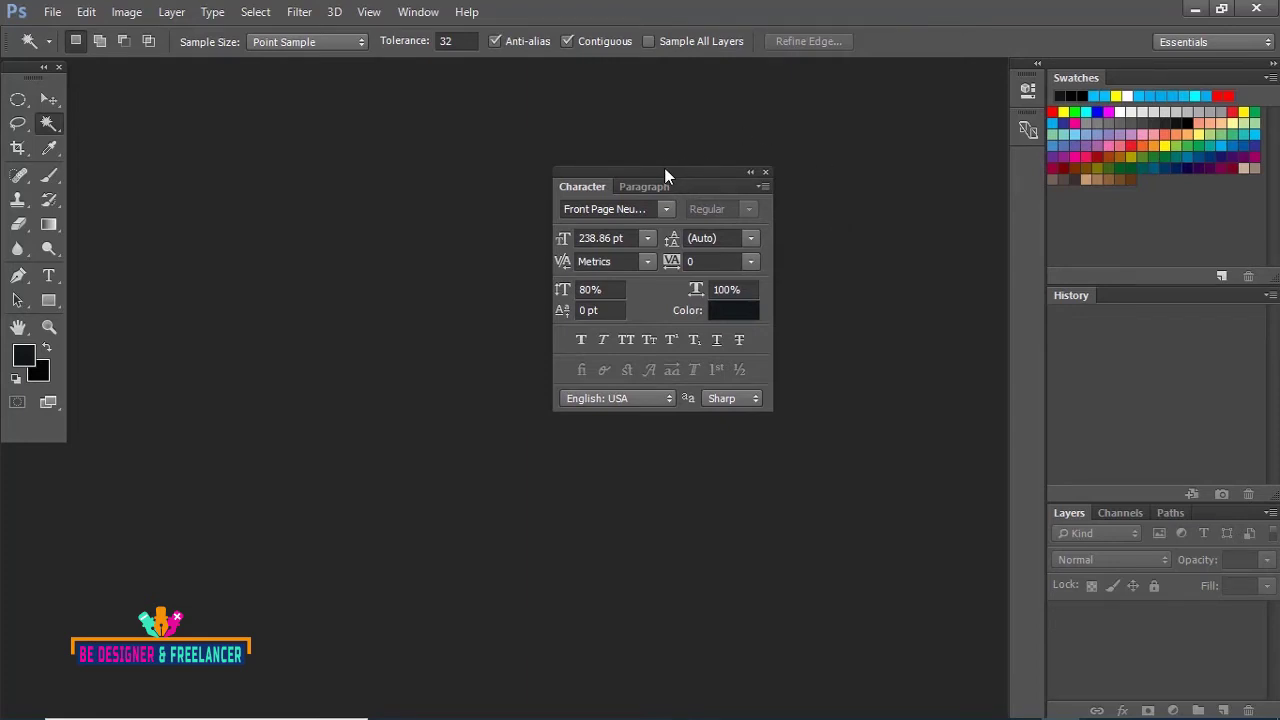
Step: Drag the floating Character/Paragraph group back into the icon strip beside the dock
drag(666, 170, 1015, 157)
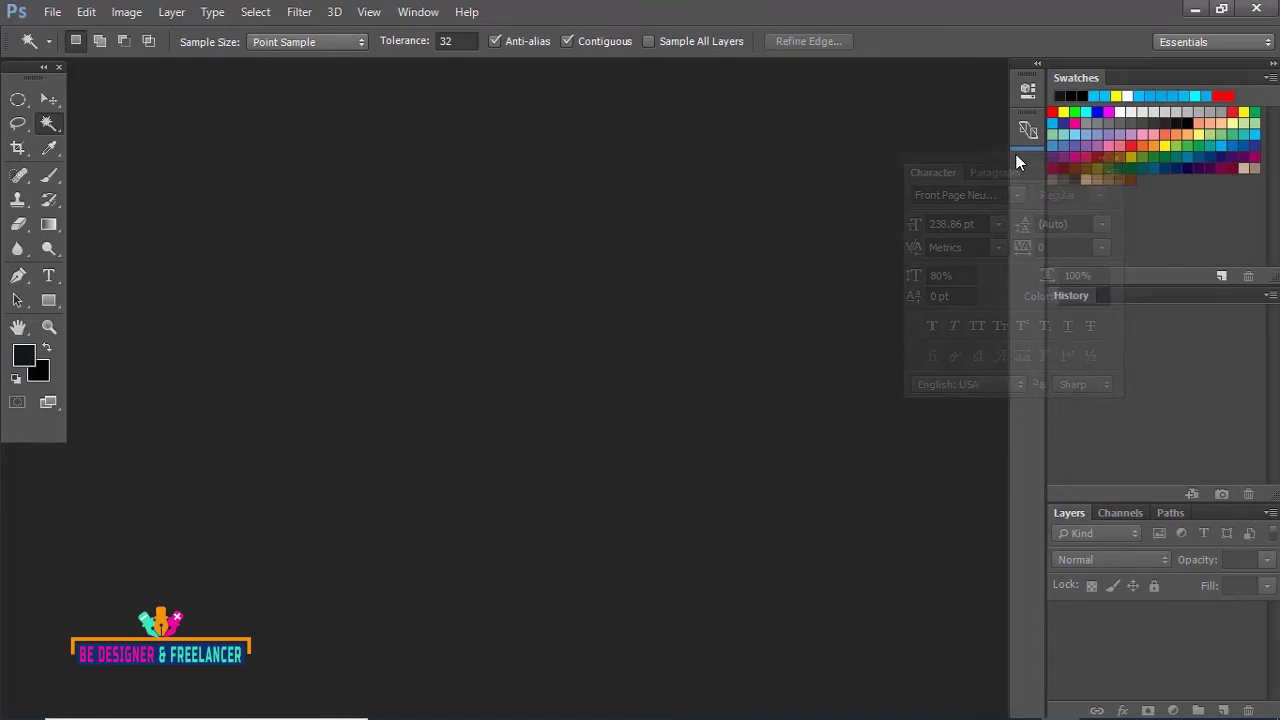
drag(1015, 155, 1017, 154)
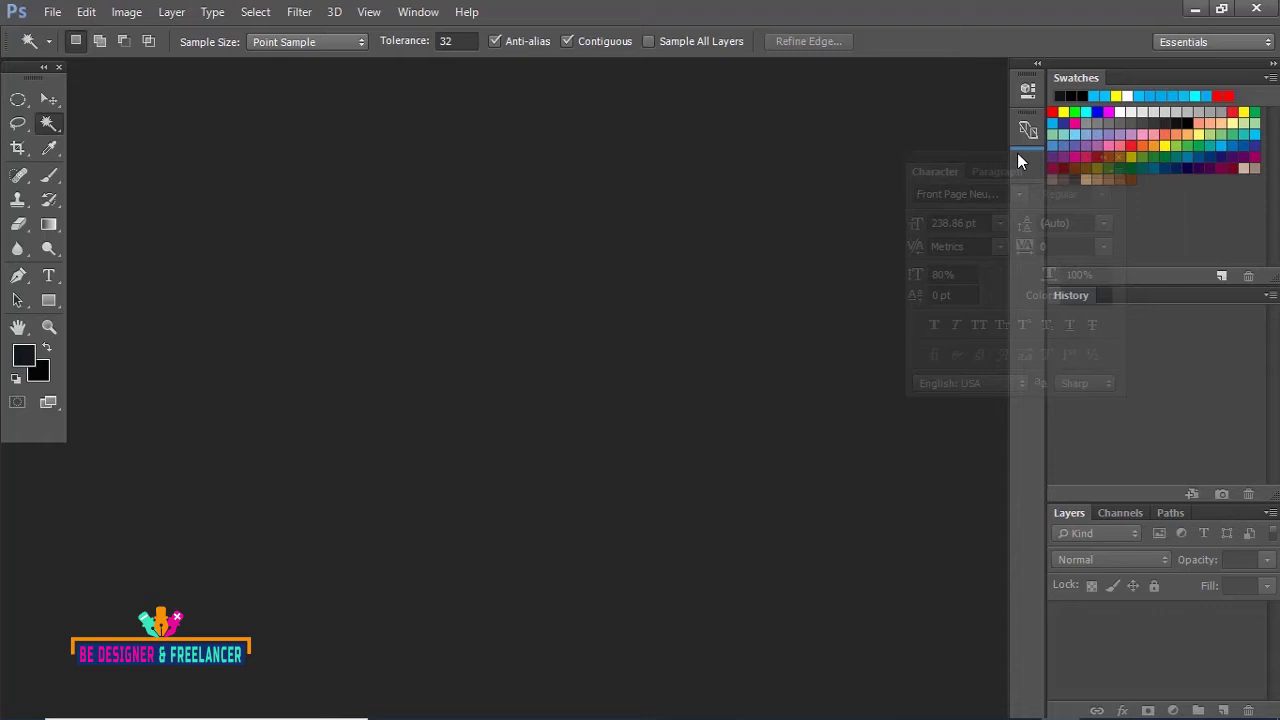
drag(1017, 154, 1017, 155)
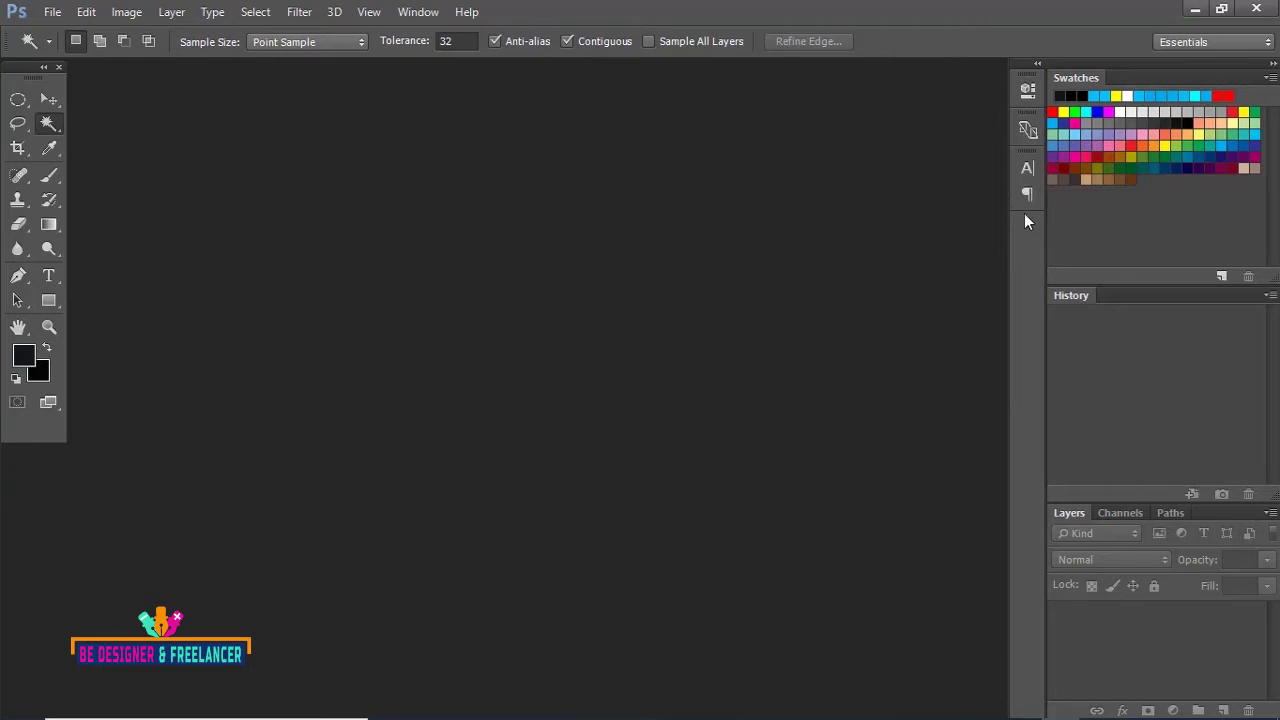
Step: Add the Libraries/Adjustments/Styles group and the Navigator/Histogram group from the Window menu
click(418, 12)
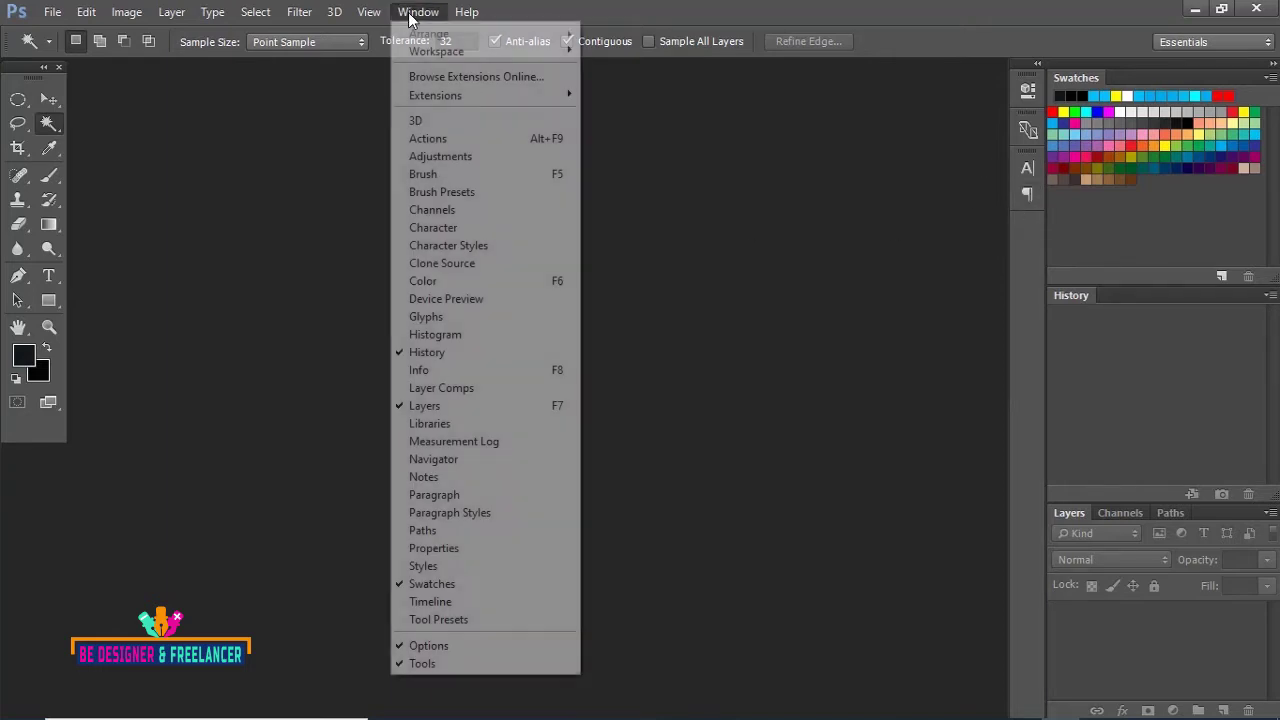
click(1124, 360)
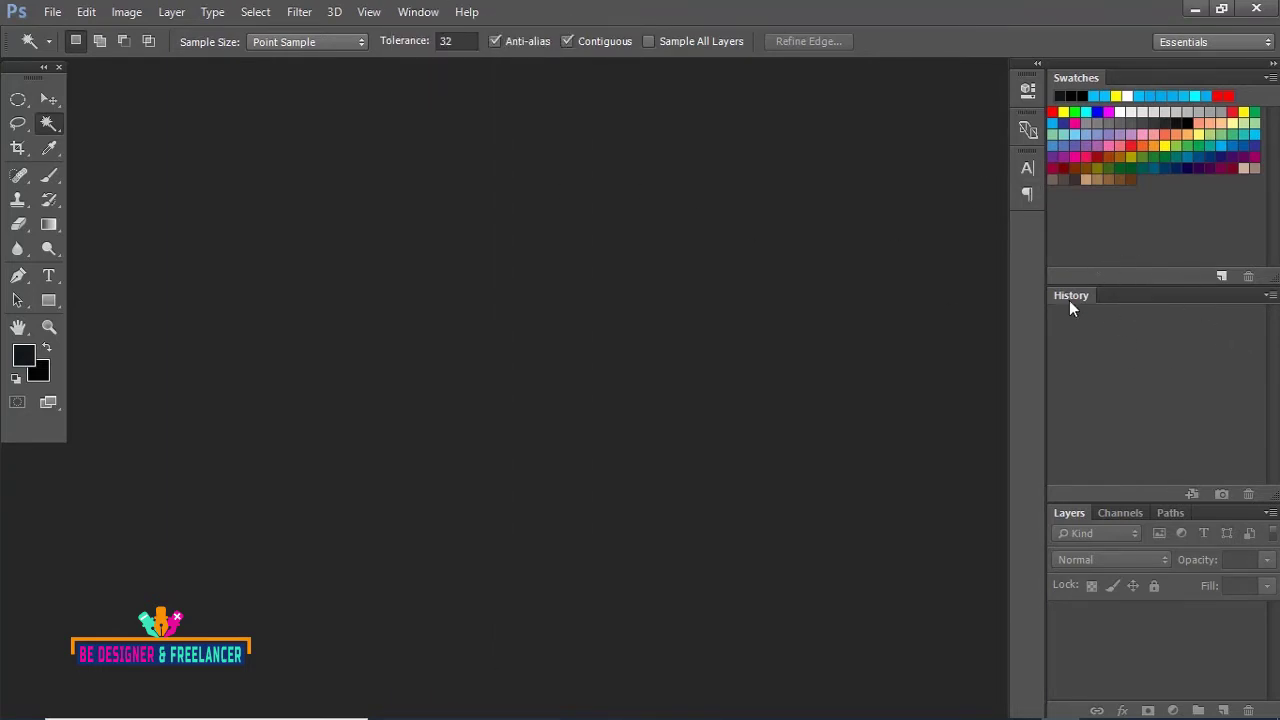
click(418, 12)
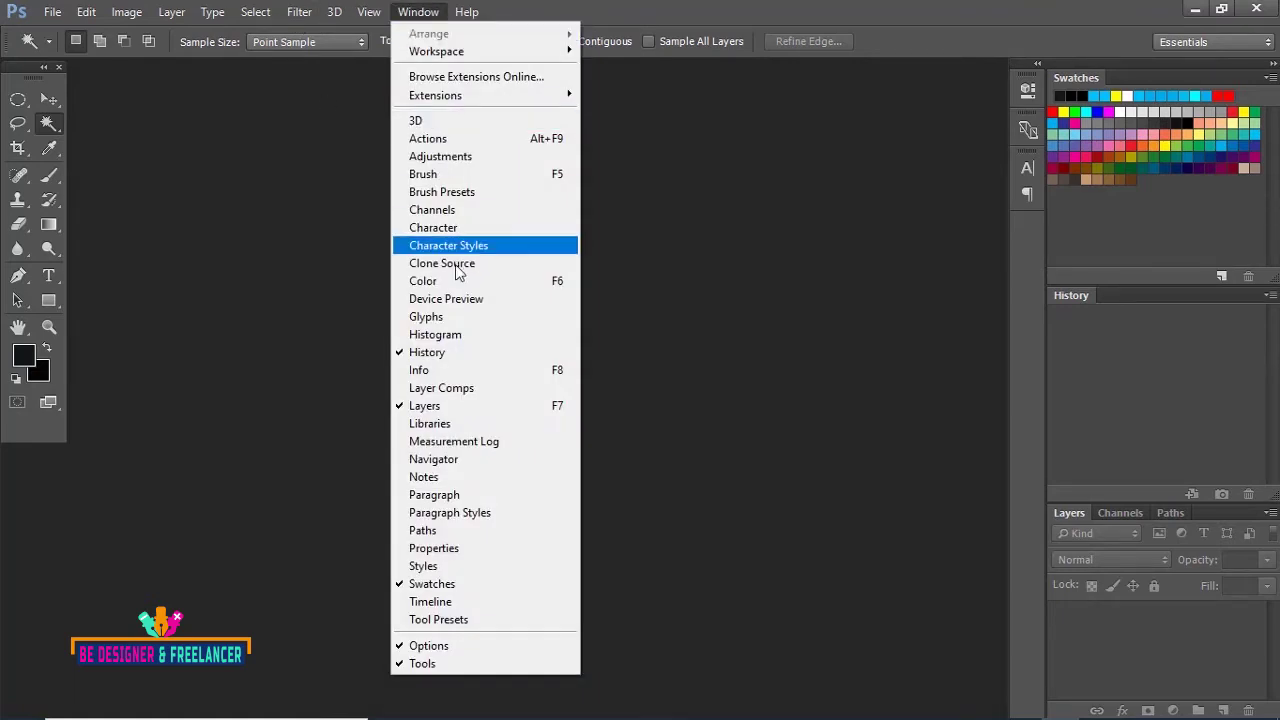
click(437, 425)
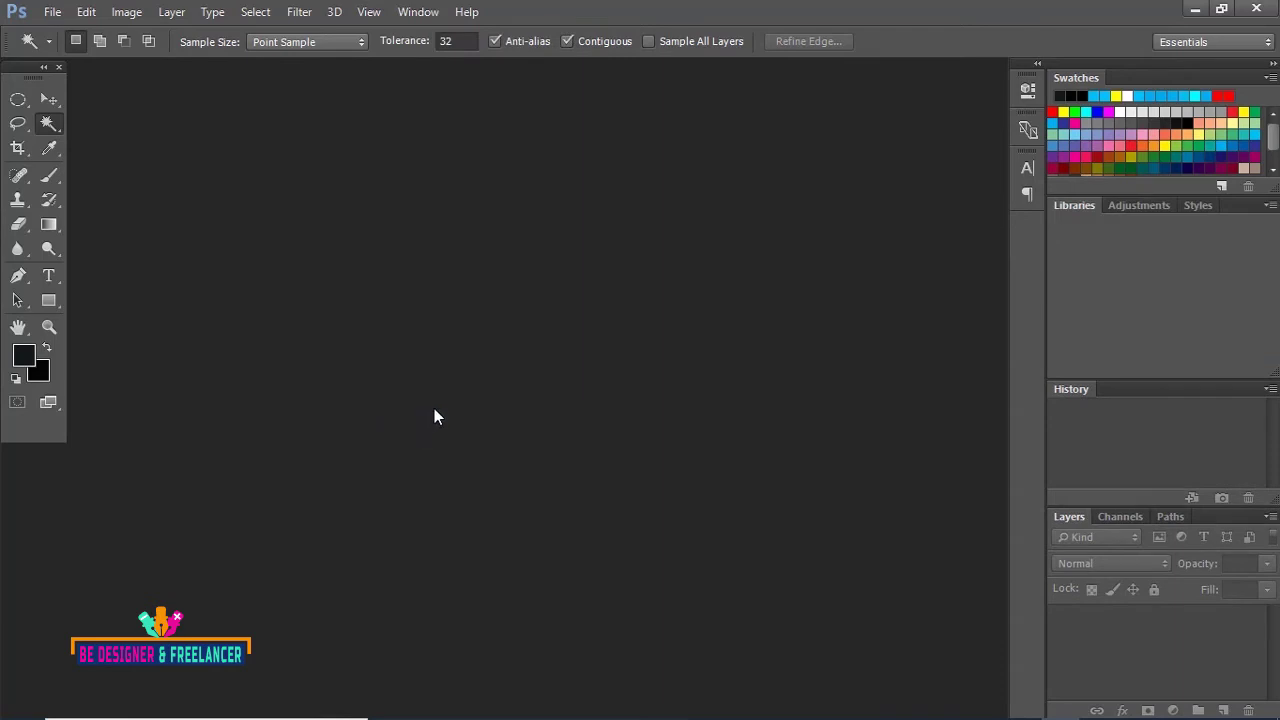
click(416, 13)
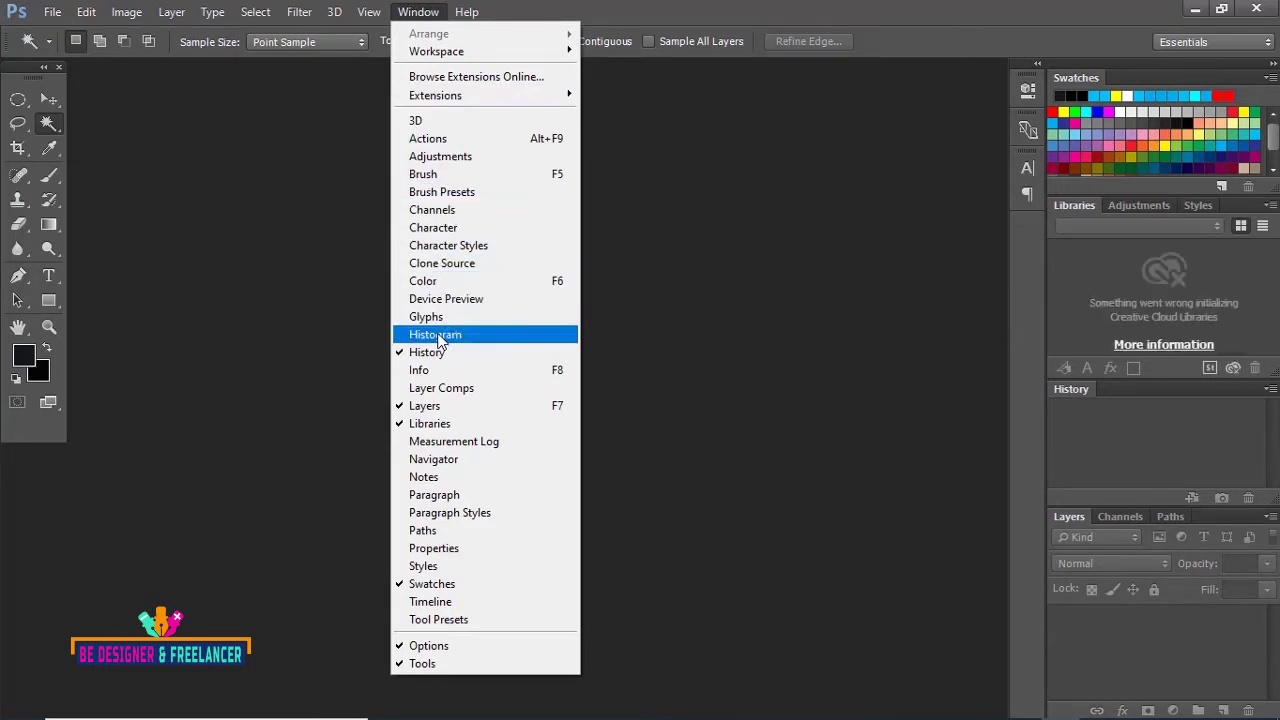
click(439, 334)
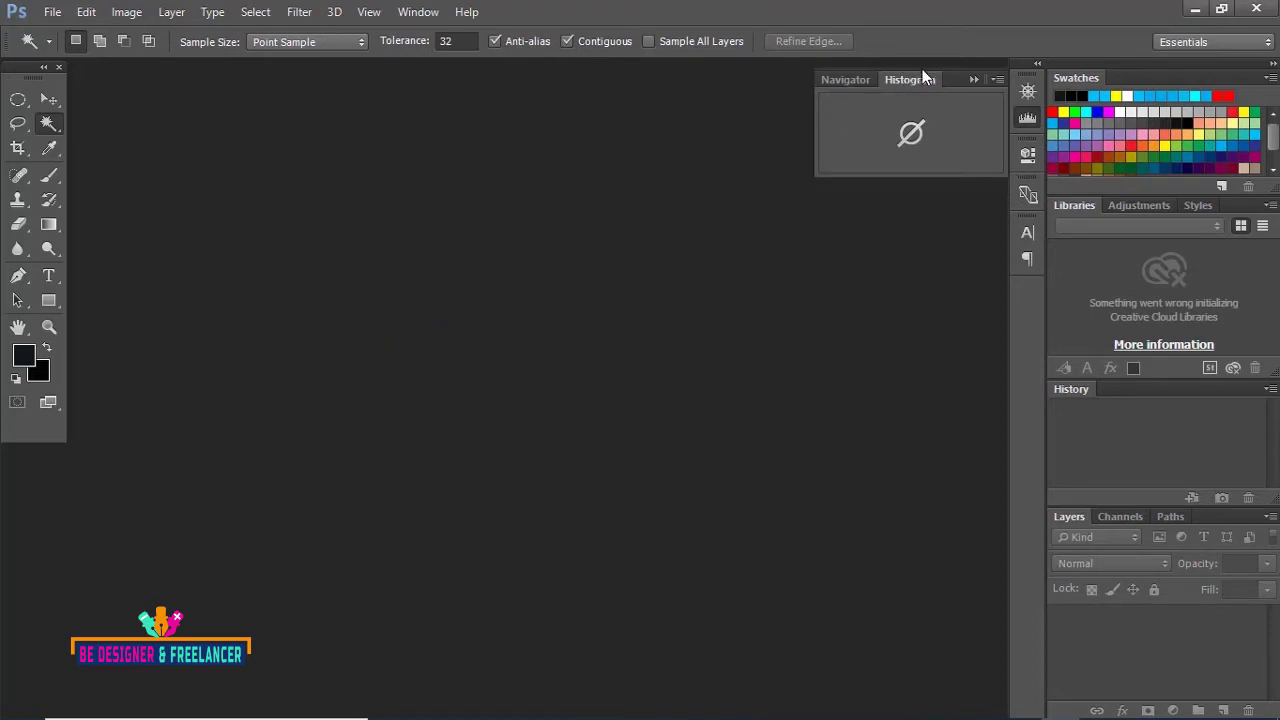
Step: Drag the Navigator/Histogram group out and re-dock it between Swatches and Libraries
mouse_move(953, 74)
mouse_down()
mouse_move(786, 148)
mouse_move(733, 218)
mouse_up()
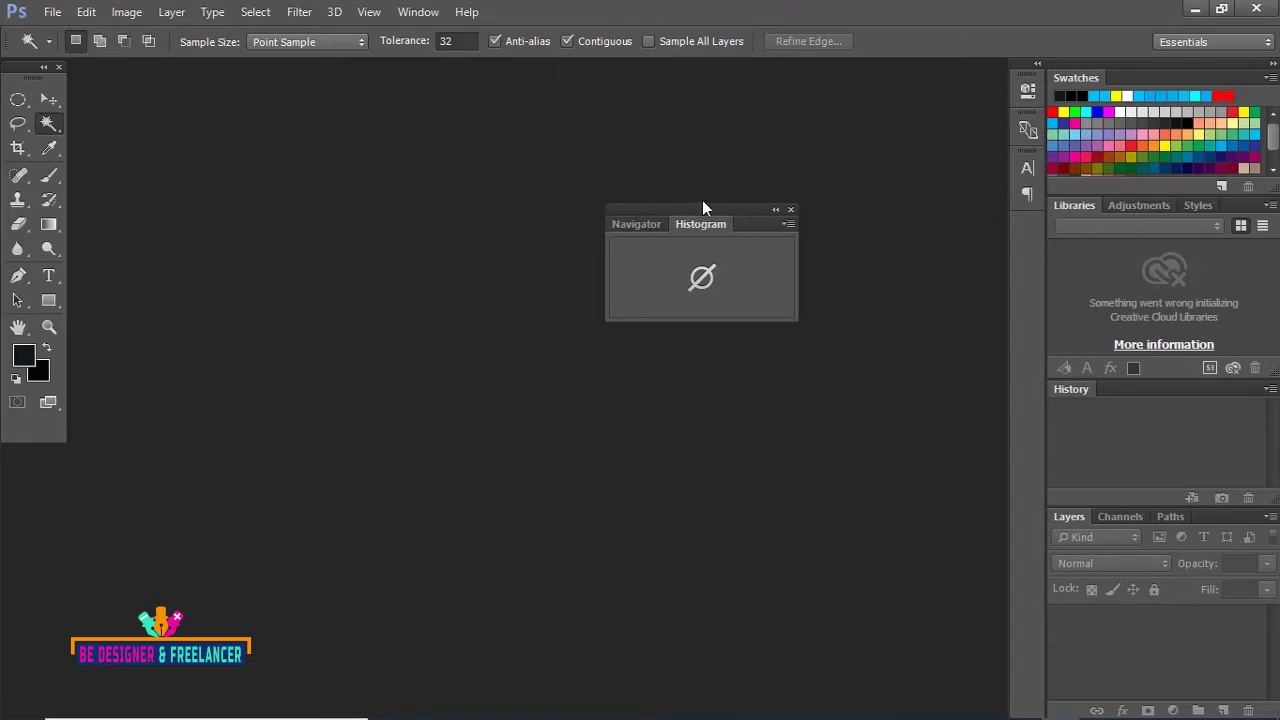
drag(700, 208, 1143, 202)
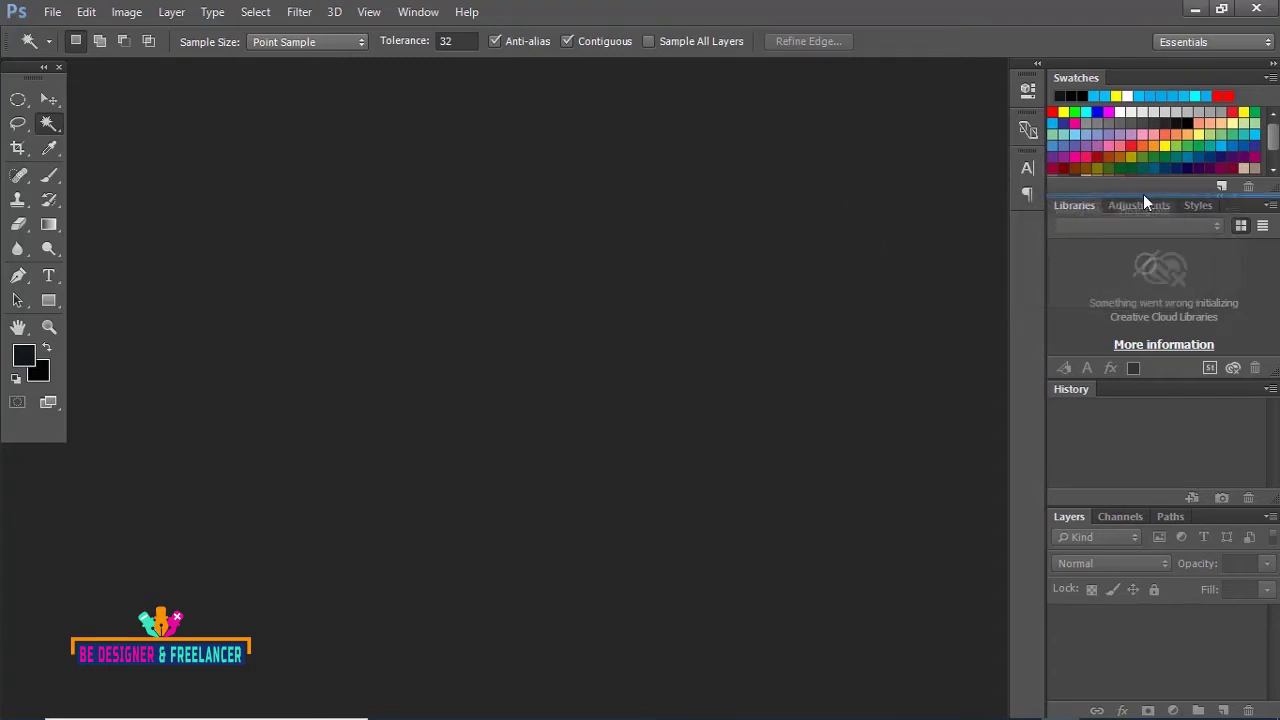
drag(1144, 194, 1144, 194)
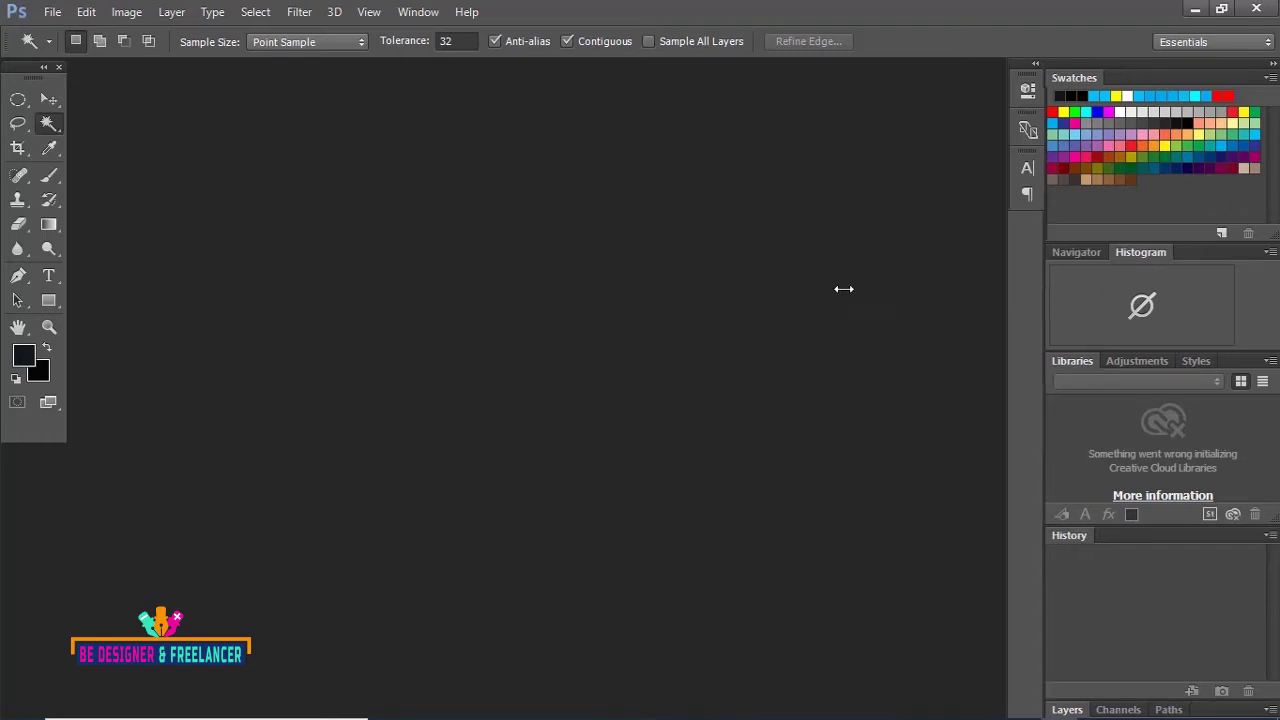
drag(1045, 289, 623, 303)
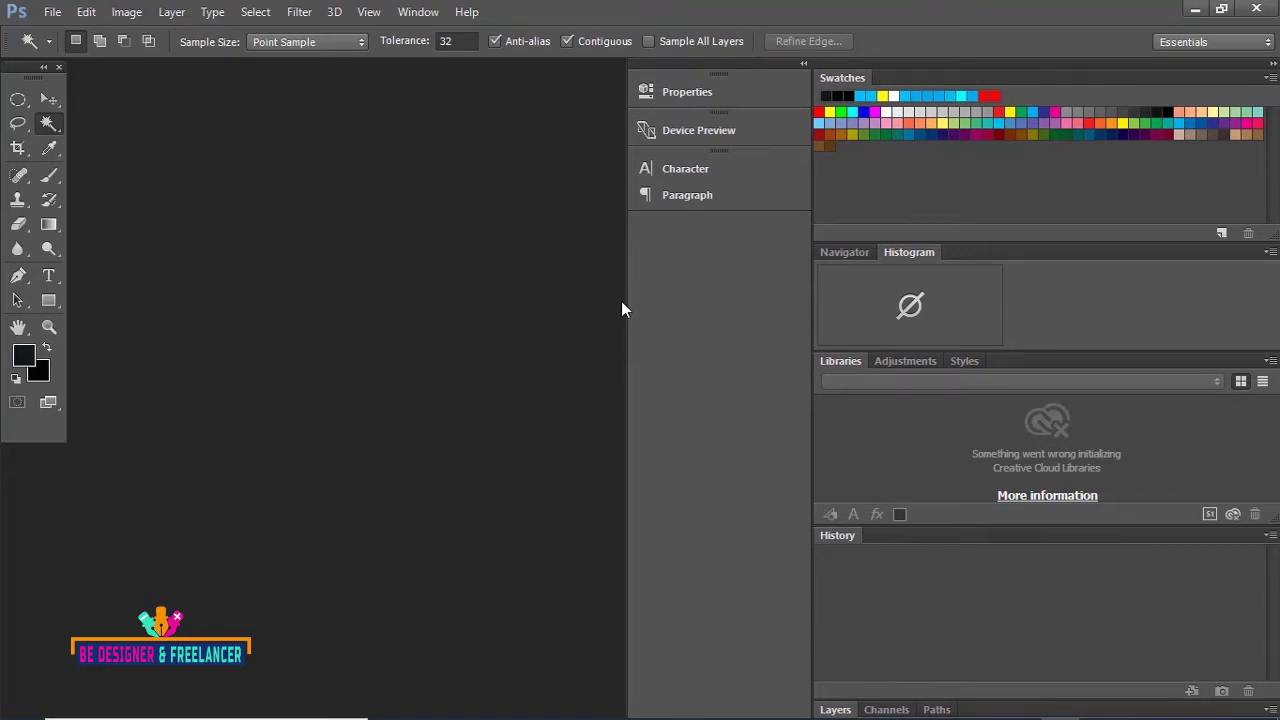
drag(627, 299, 1096, 302)
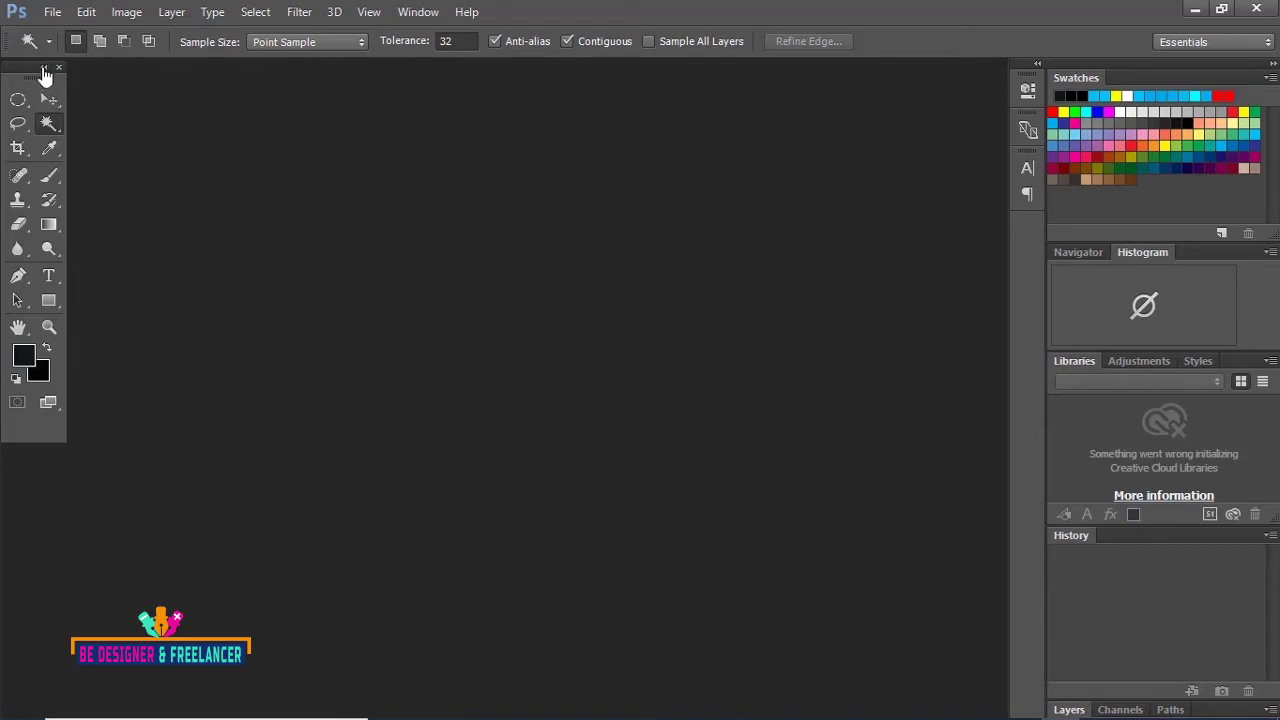
Step: Toggle the toolbox between one and two columns and detach it as a floating panel
click(43, 67)
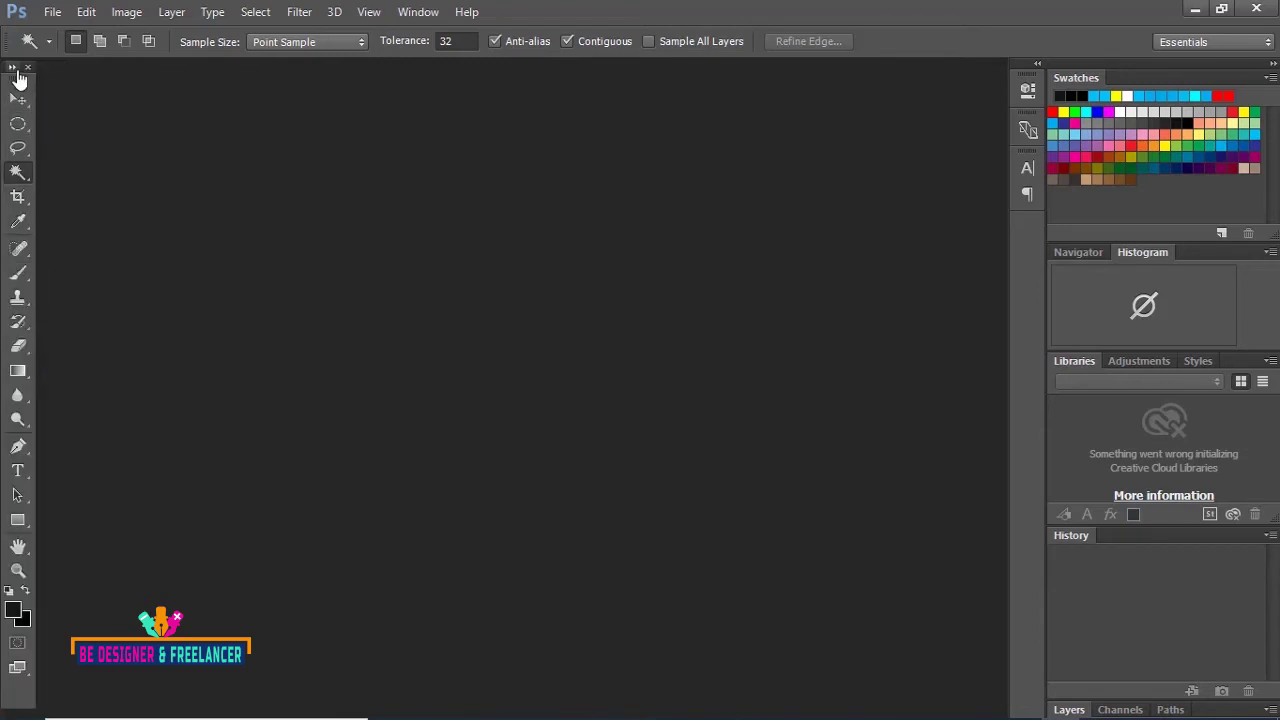
click(12, 67)
drag(27, 72, 126, 96)
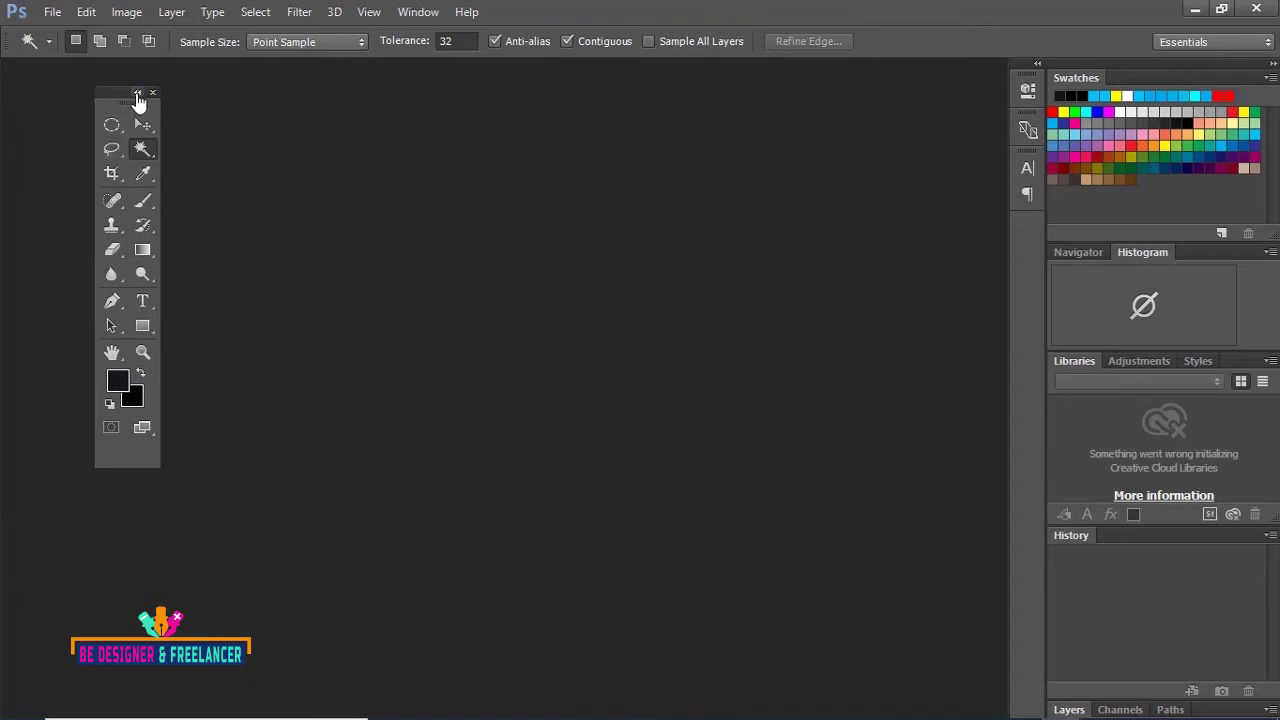
click(138, 93)
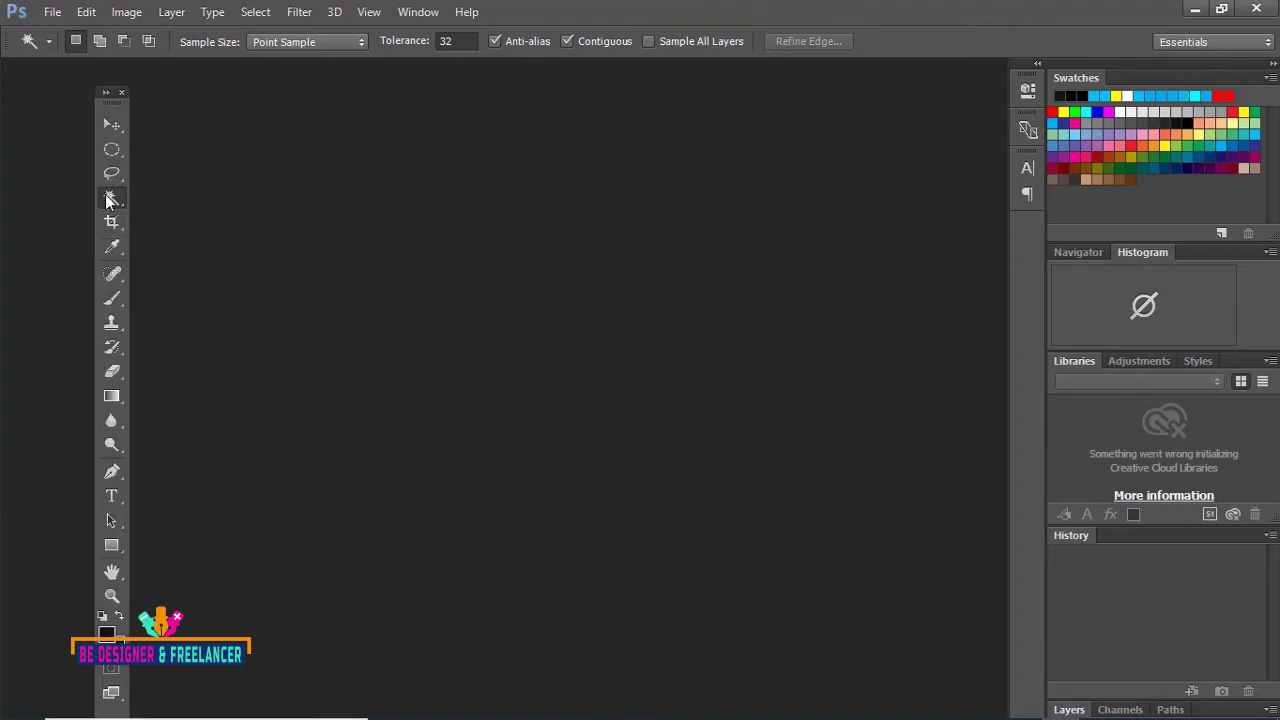
click(106, 94)
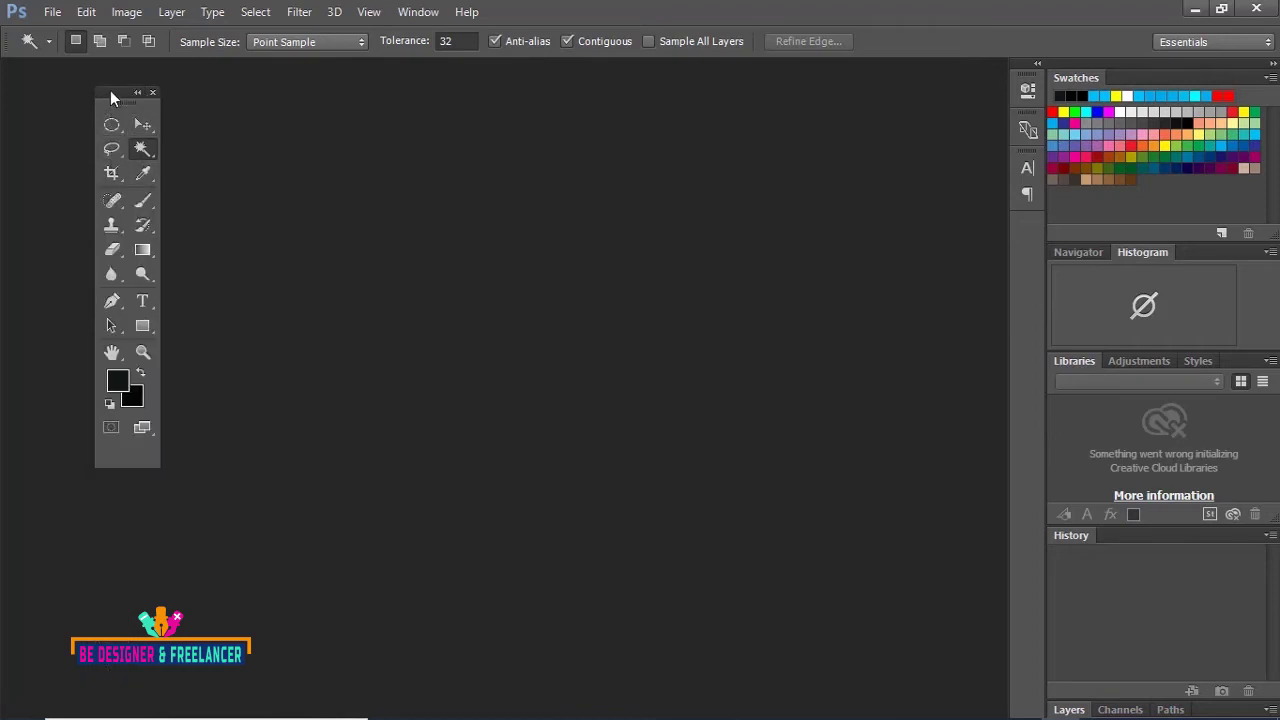
Step: Move the floating toolbox right and back to the far left, then select the Move tool
mouse_move(110, 97)
mouse_down()
mouse_move(857, 82)
mouse_move(217, 150)
mouse_move(630, 178)
mouse_move(904, 112)
mouse_up()
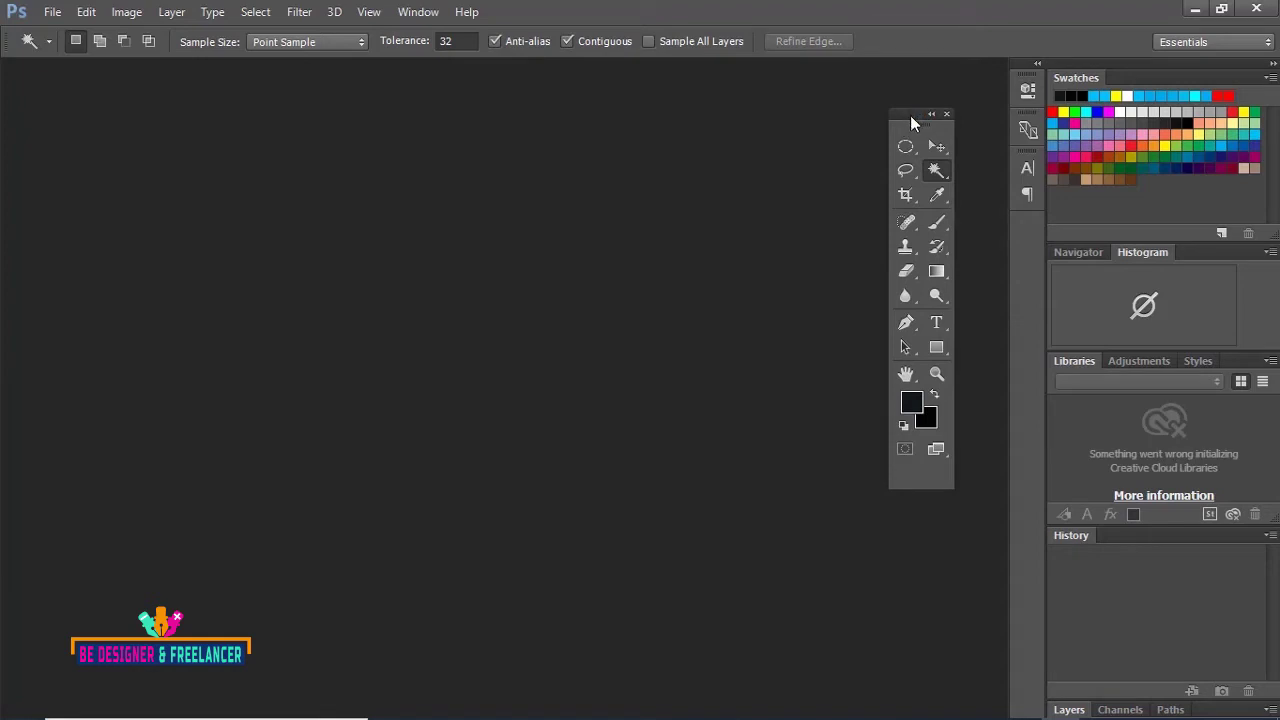
drag(910, 115, 32, 79)
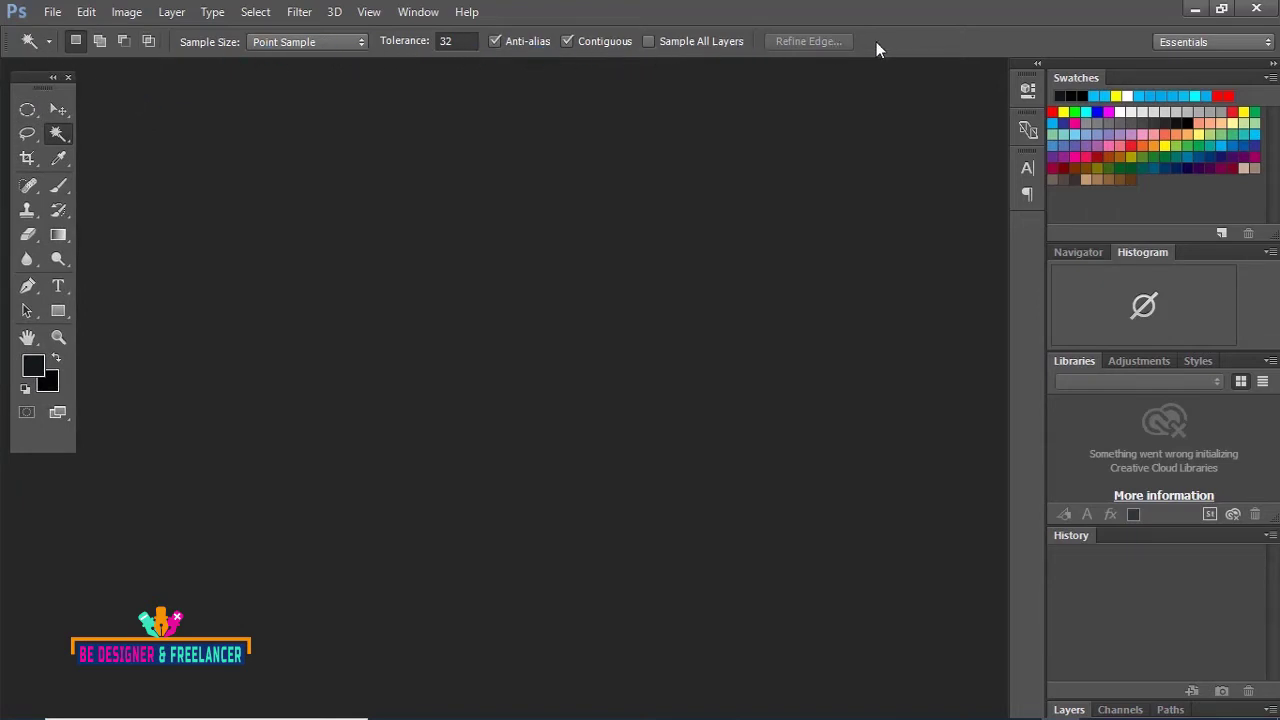
click(57, 111)
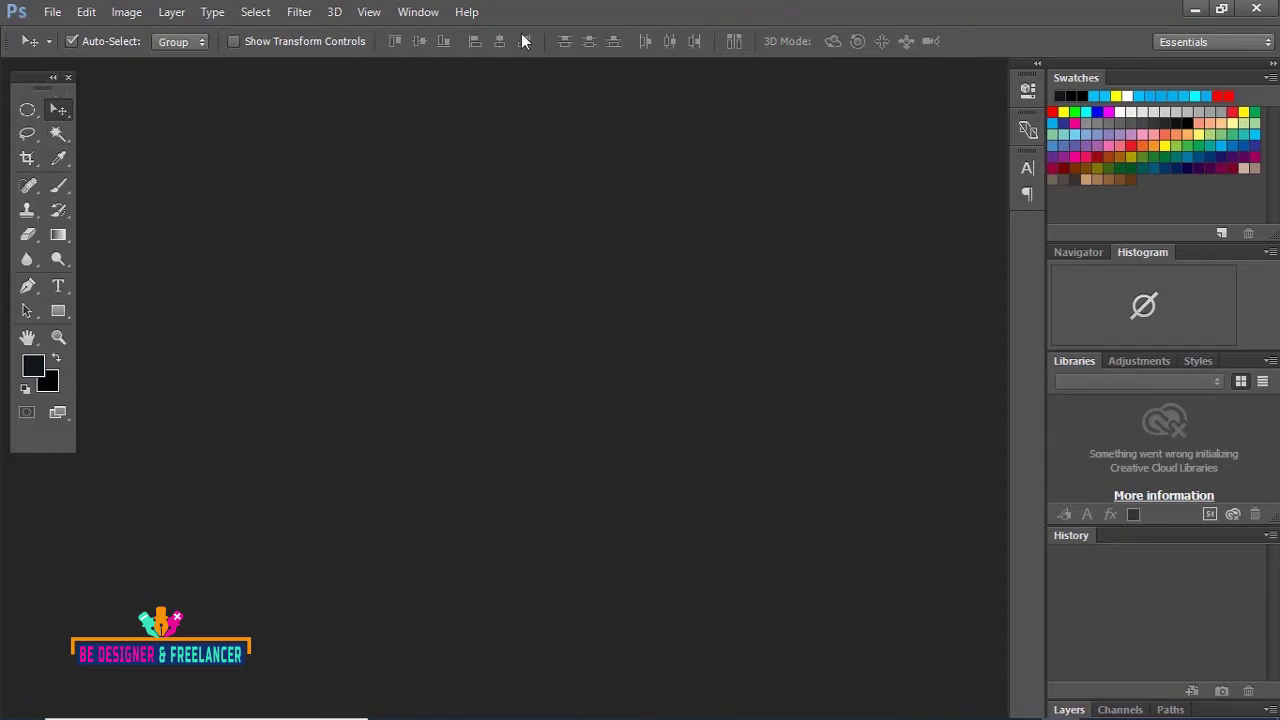
Step: Try the Magic Wand and Lasso tools, ending with the Eraser tool active
click(57, 133)
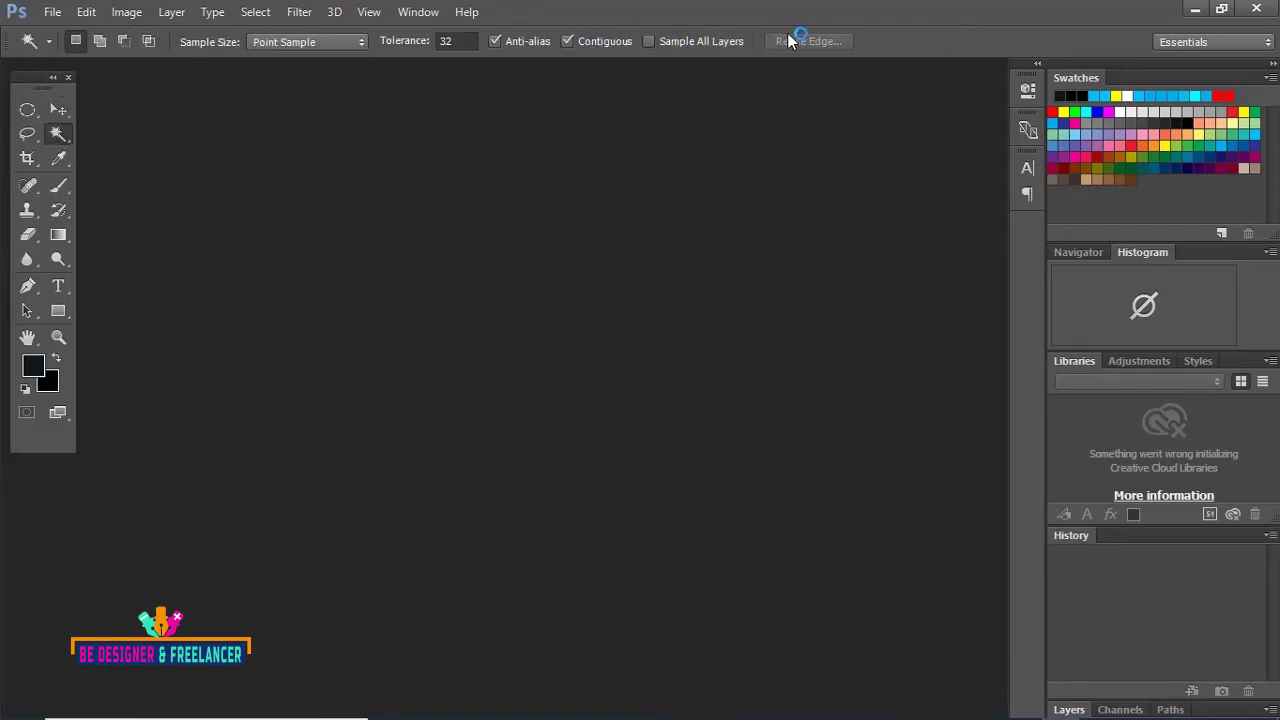
click(26, 136)
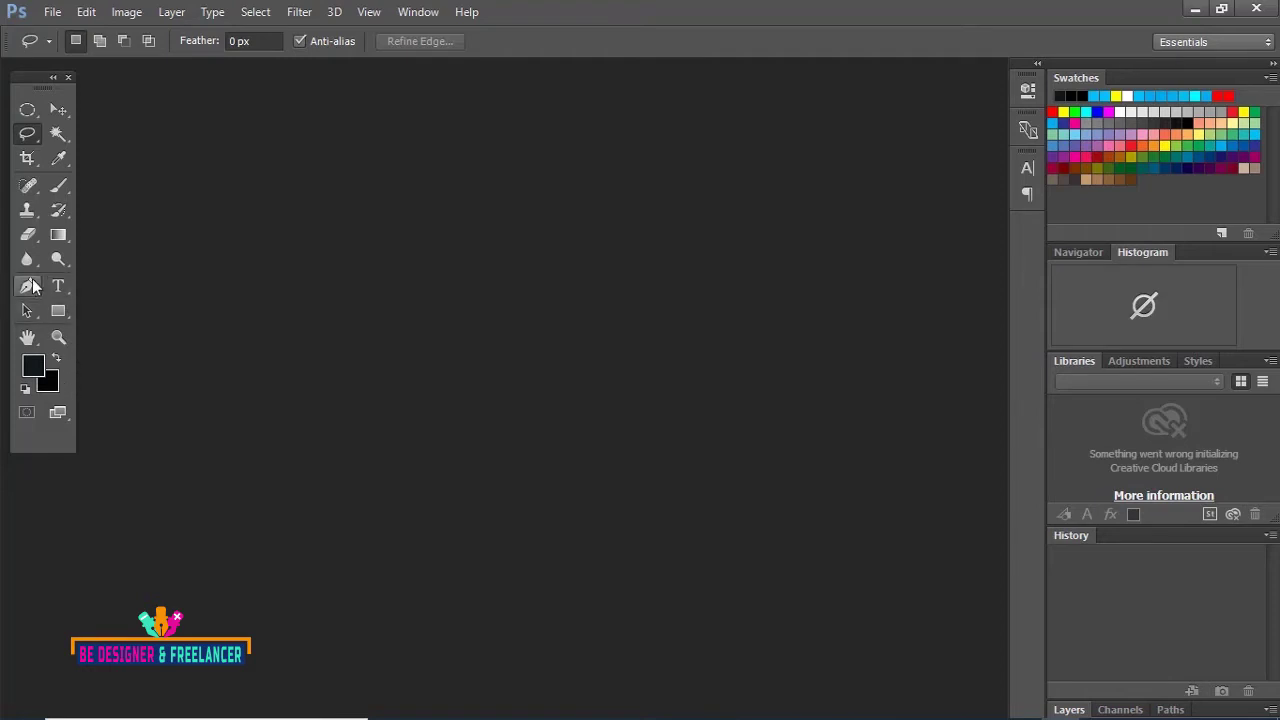
click(29, 238)
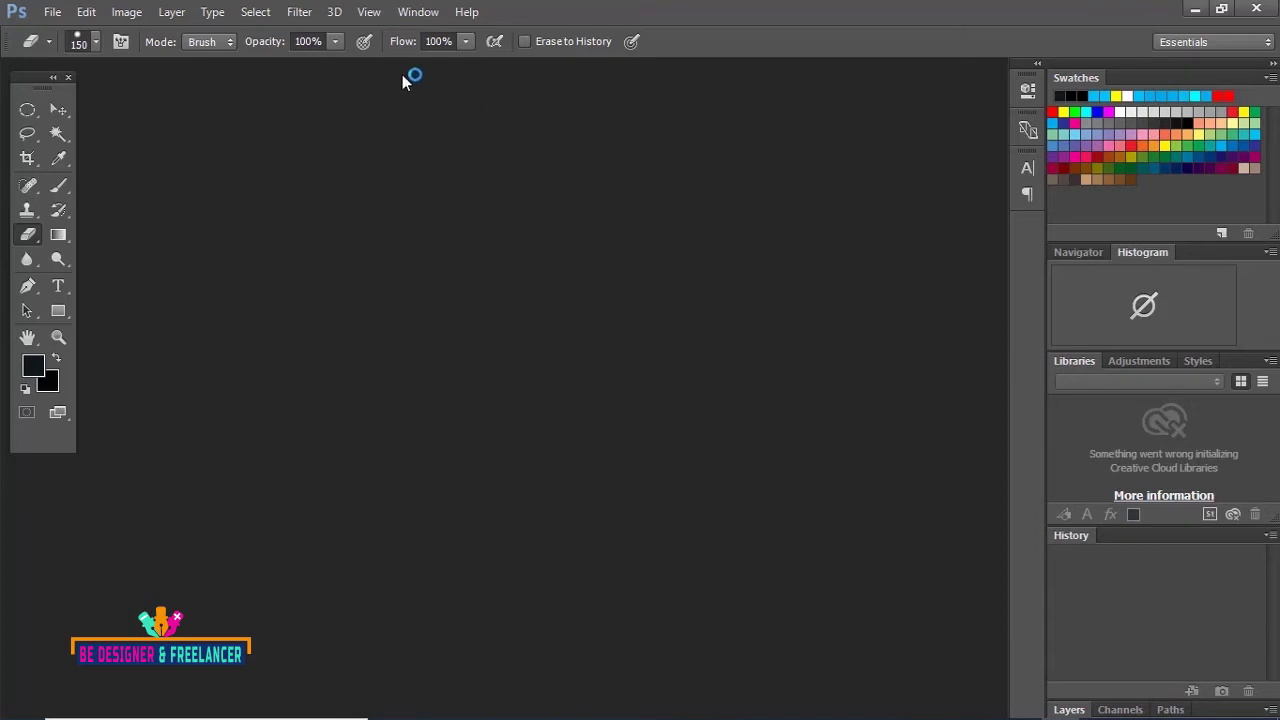
Step: Open Edit > Preferences > General
click(87, 12)
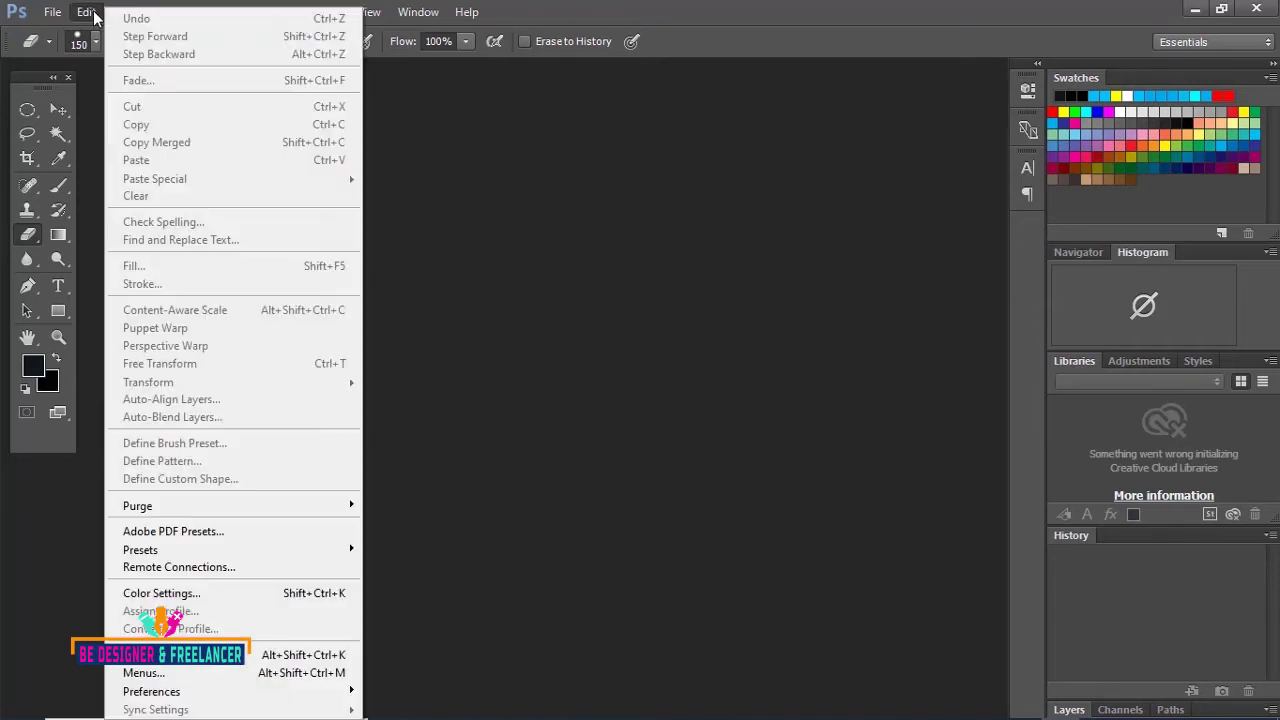
click(87, 12)
mouse_move(151, 691)
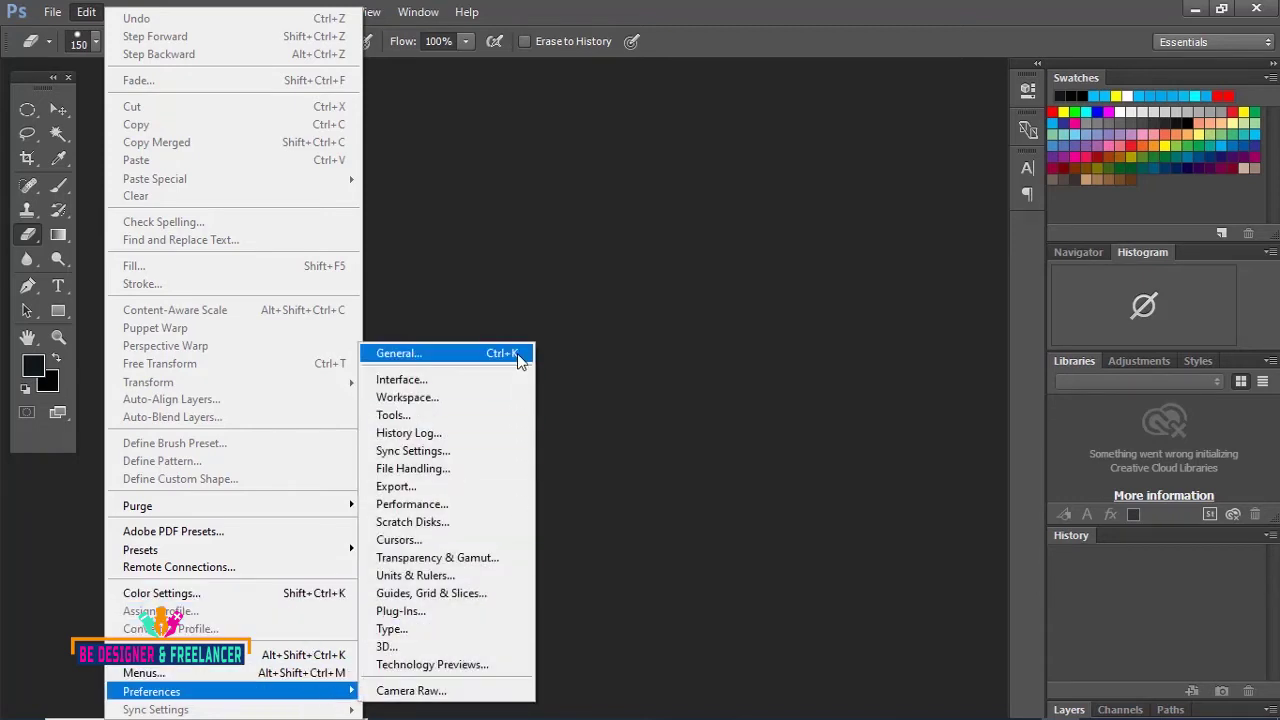
click(640, 362)
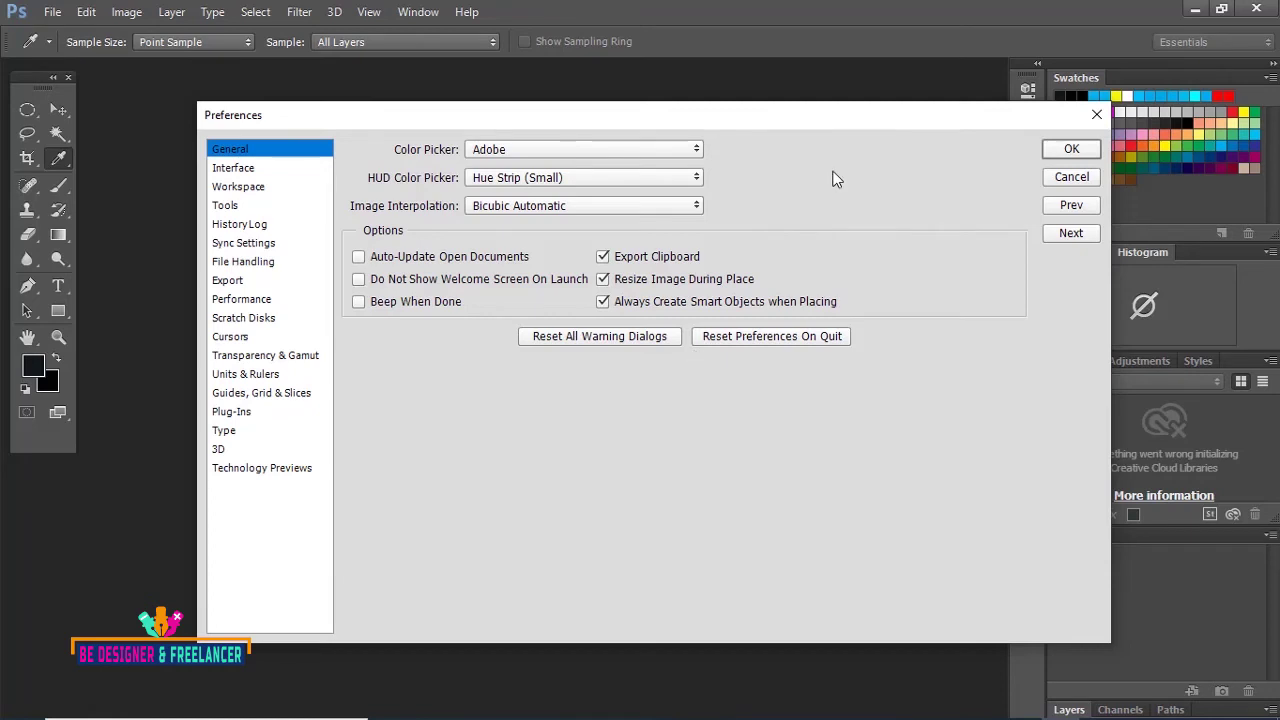
Step: On the Interface page, preview the colour themes and settle on the second-darkest one
click(236, 174)
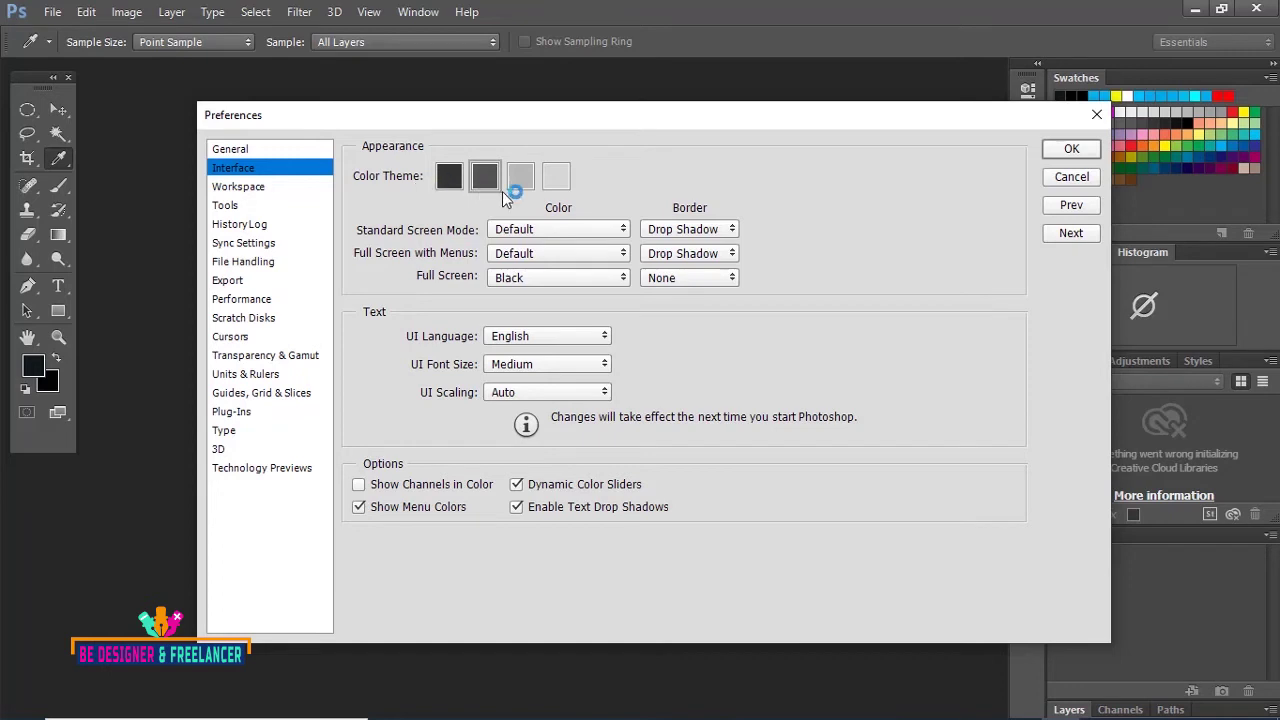
click(450, 184)
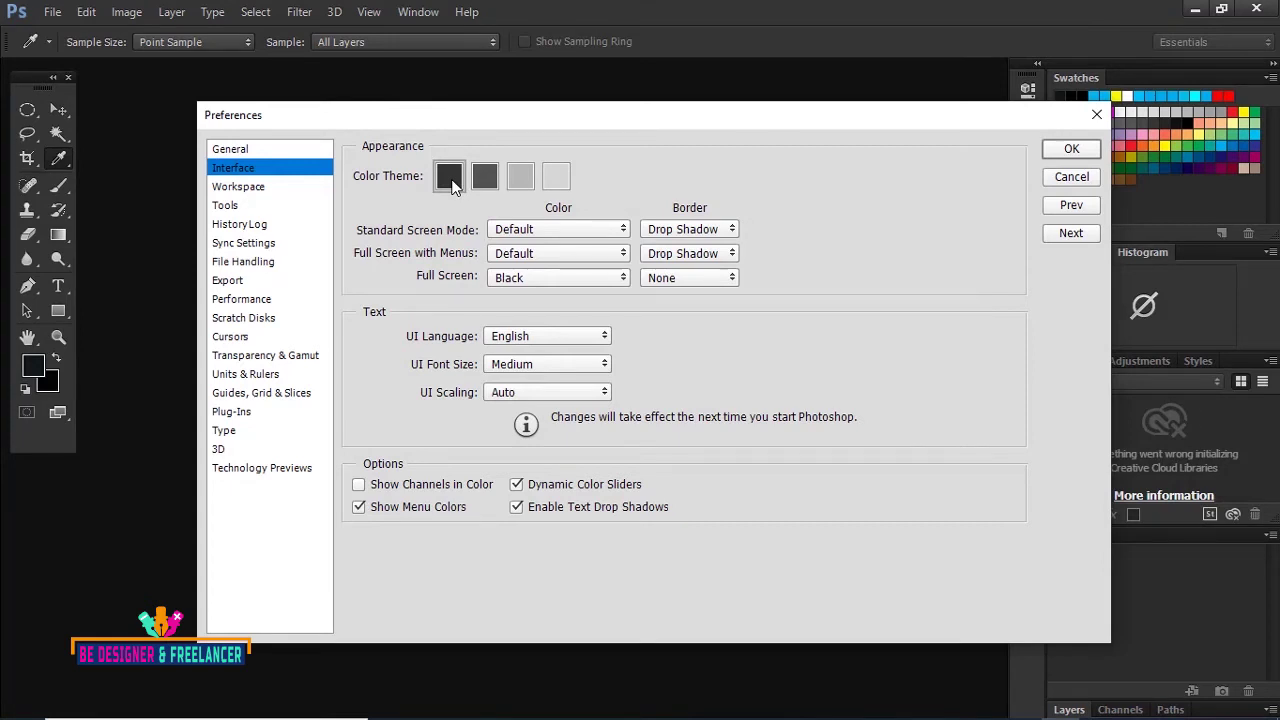
click(520, 182)
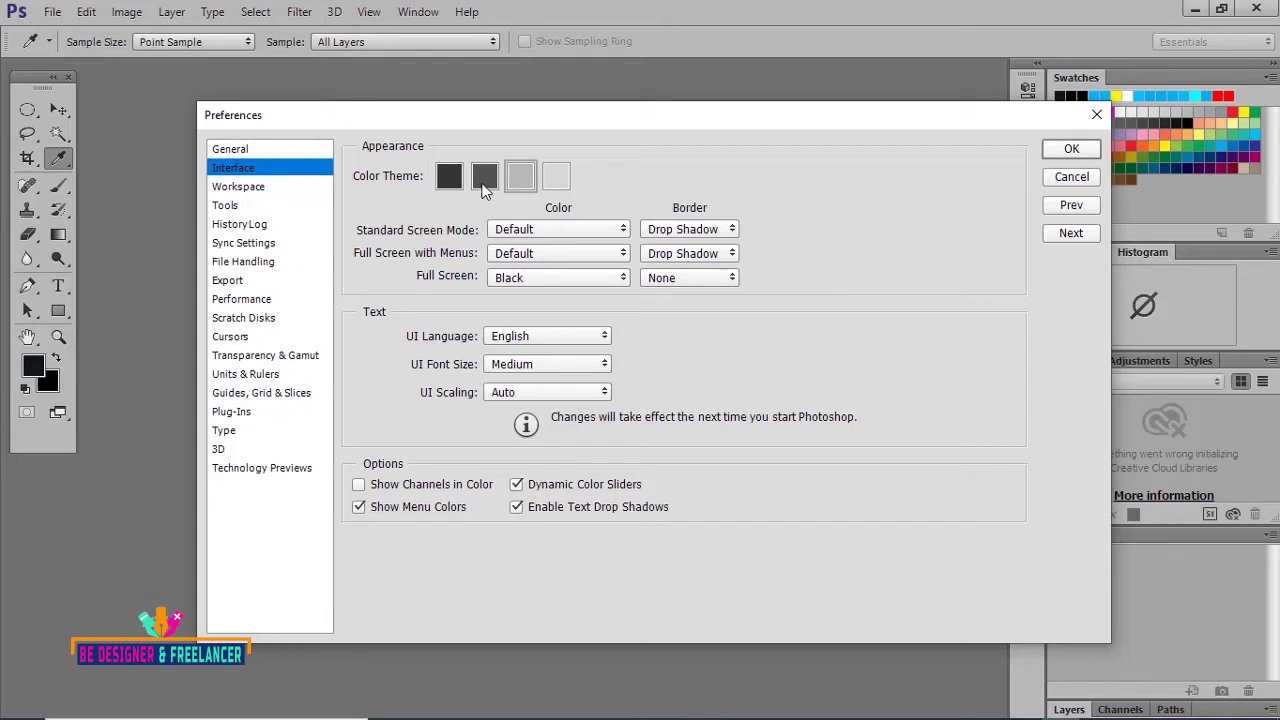
click(483, 179)
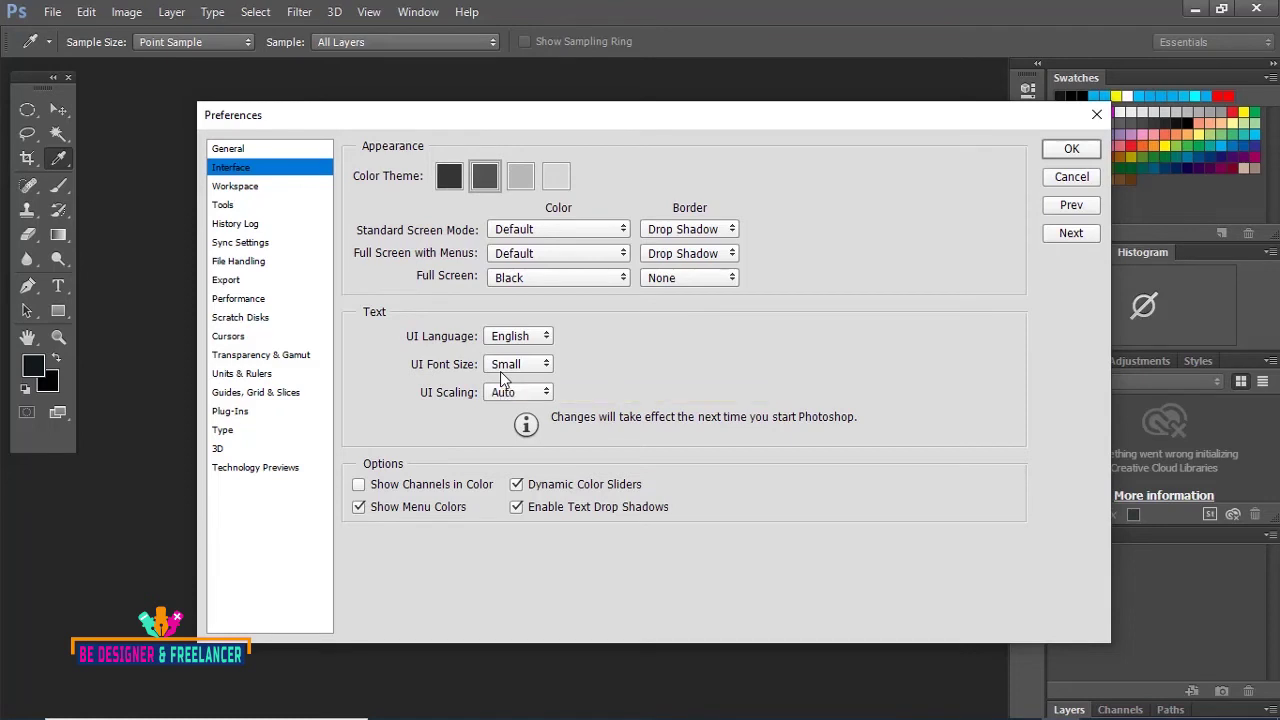
Step: Change the UI Font Size from Small to Medium
click(546, 366)
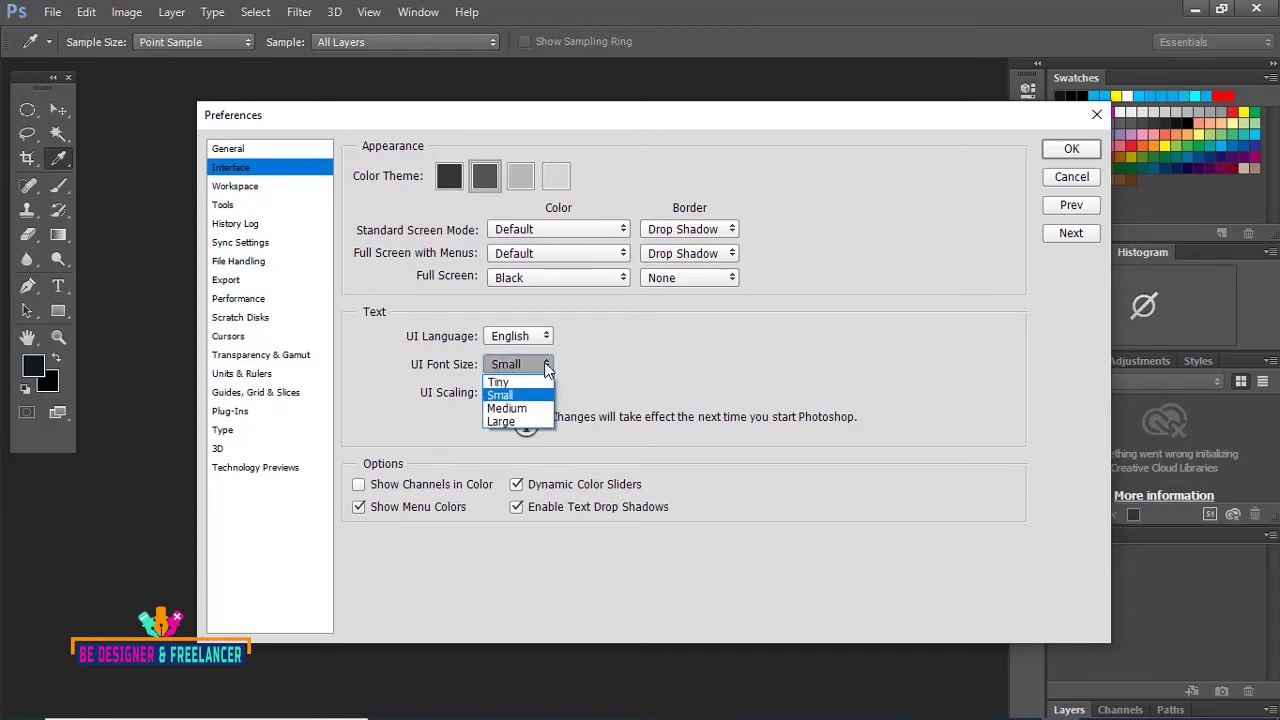
click(506, 408)
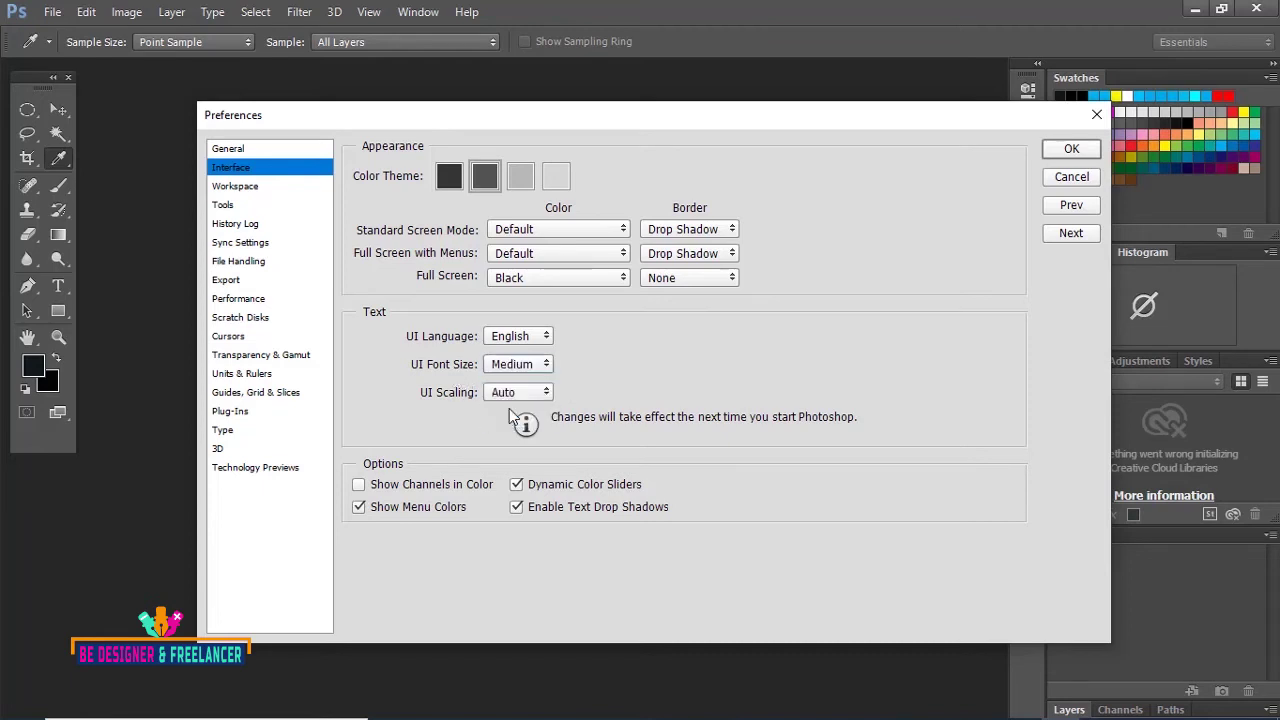
click(546, 366)
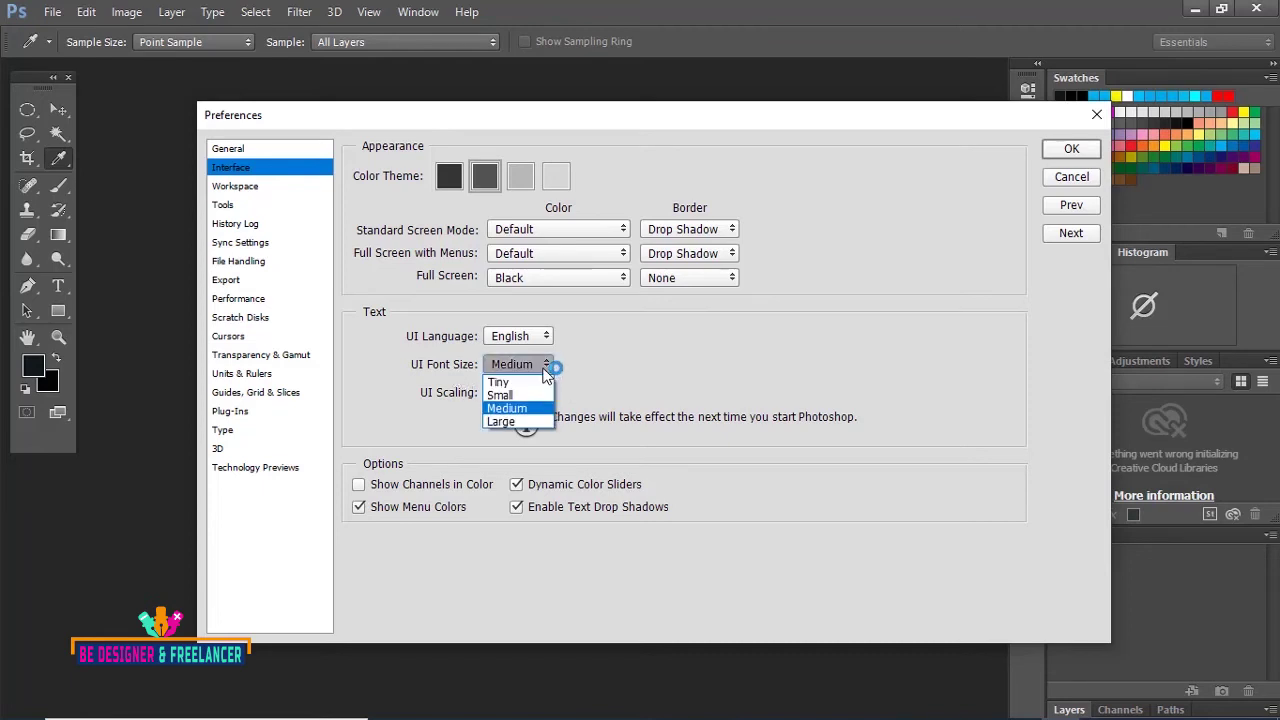
click(519, 414)
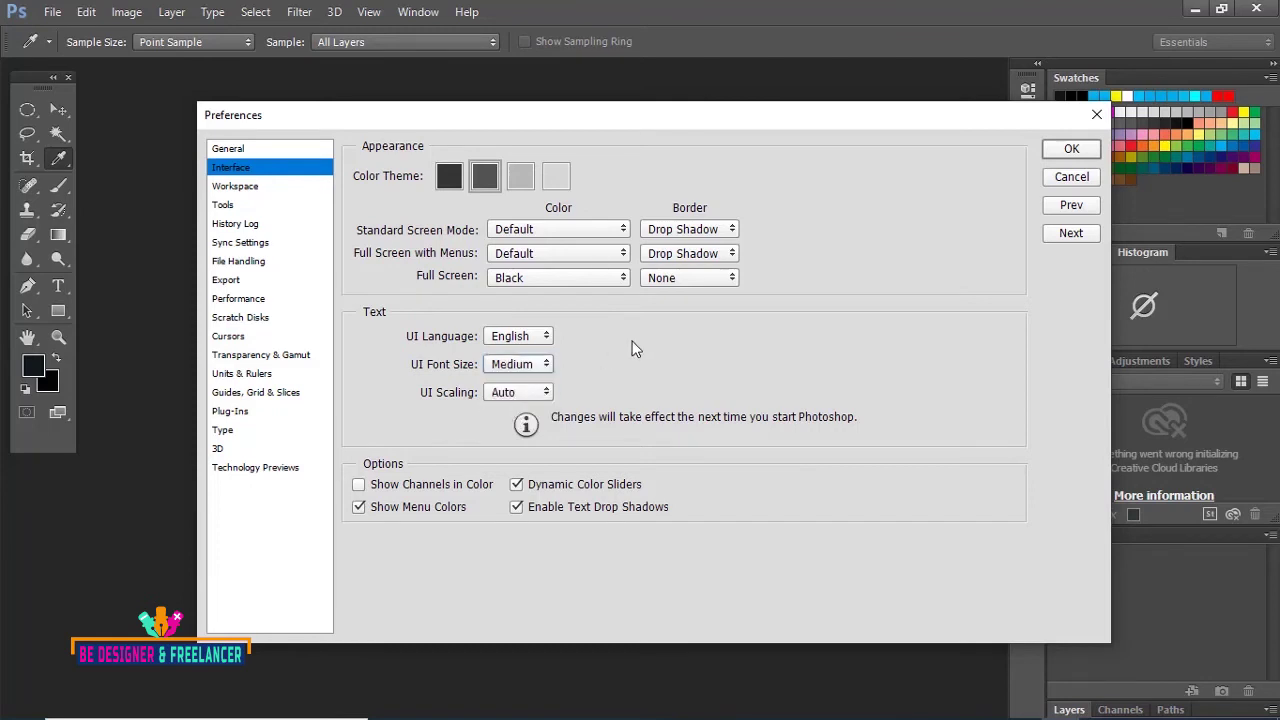
Step: Look over the Workspace preferences page, then confirm the dialog with OK
click(249, 190)
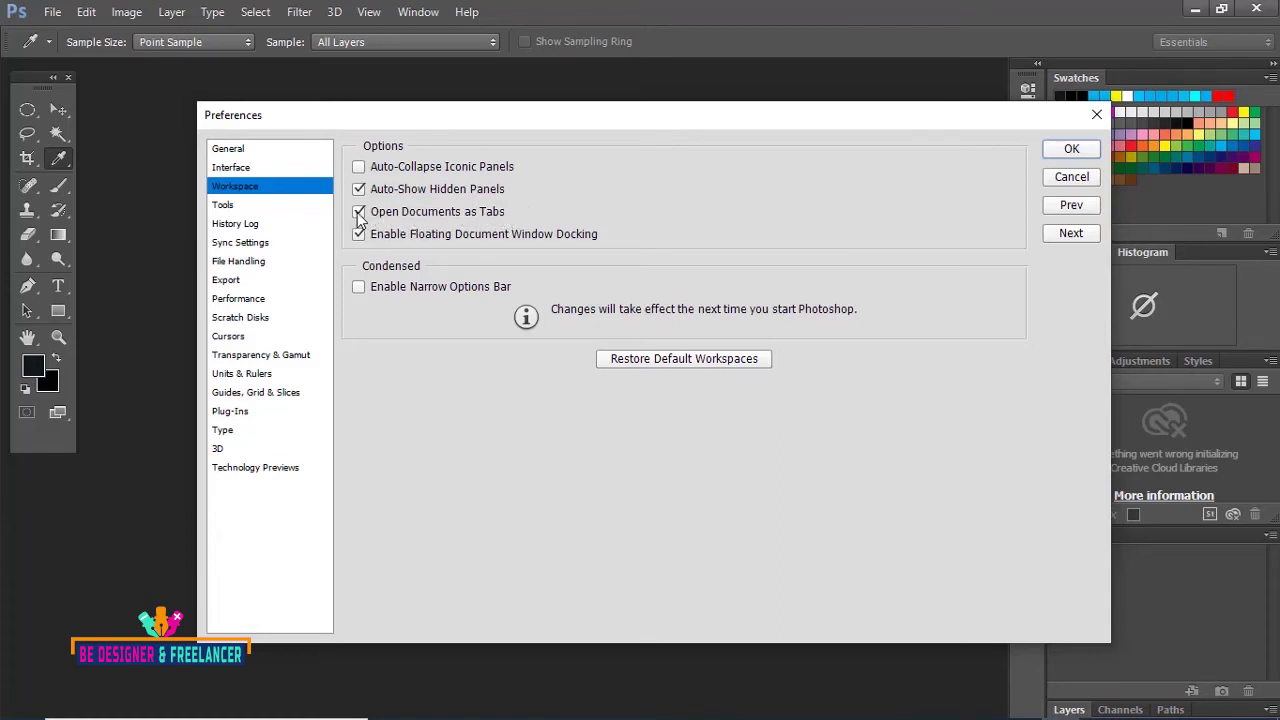
click(1068, 150)
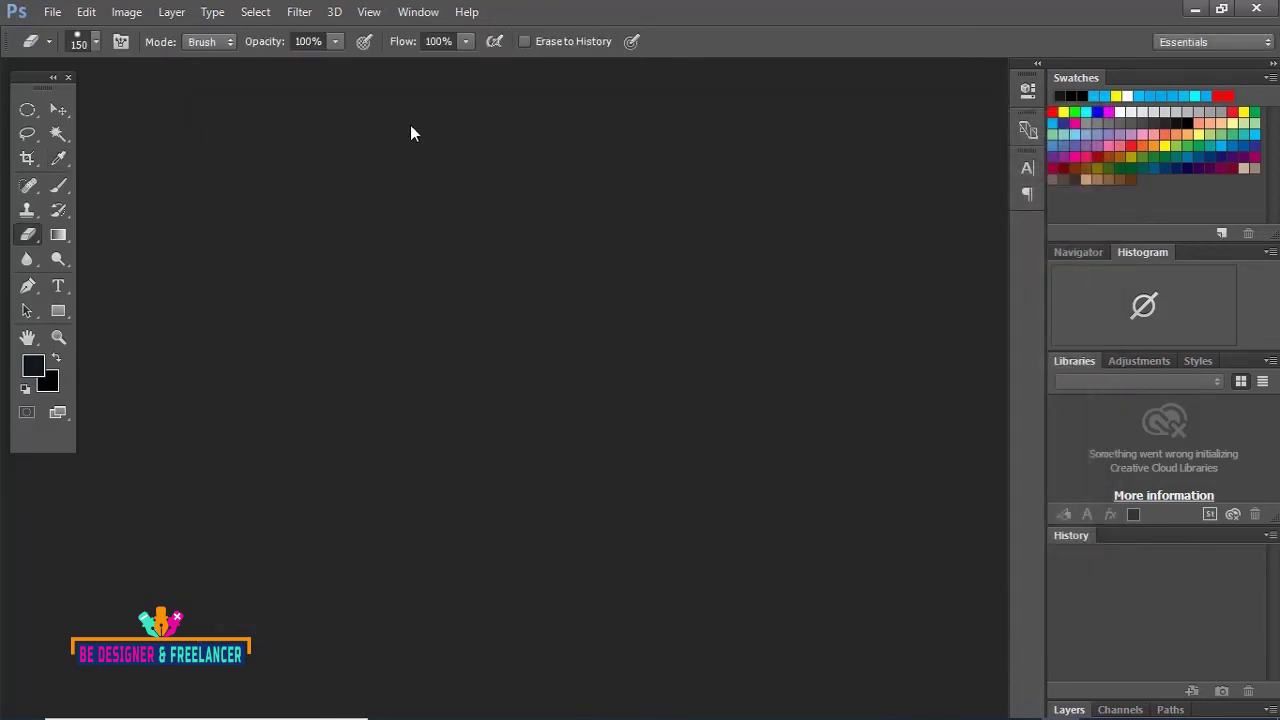
Step: Open Real Estate Flyer -1 from This PC
click(55, 12)
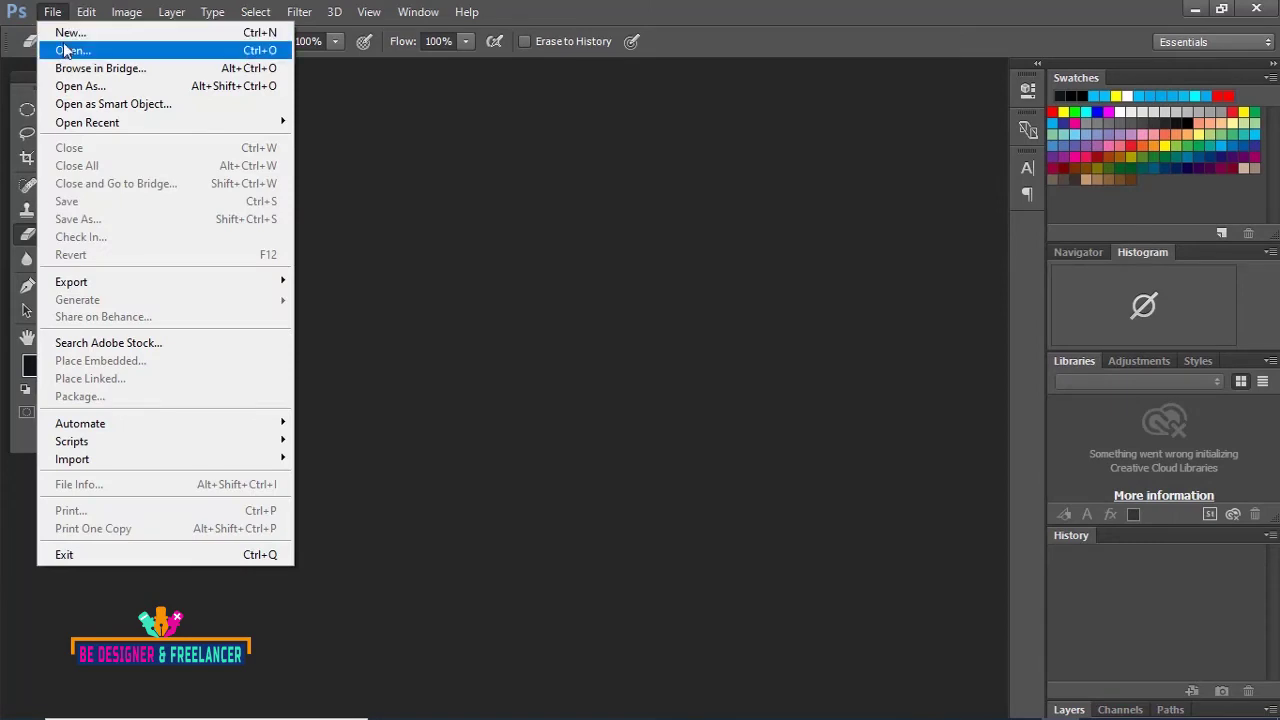
click(70, 50)
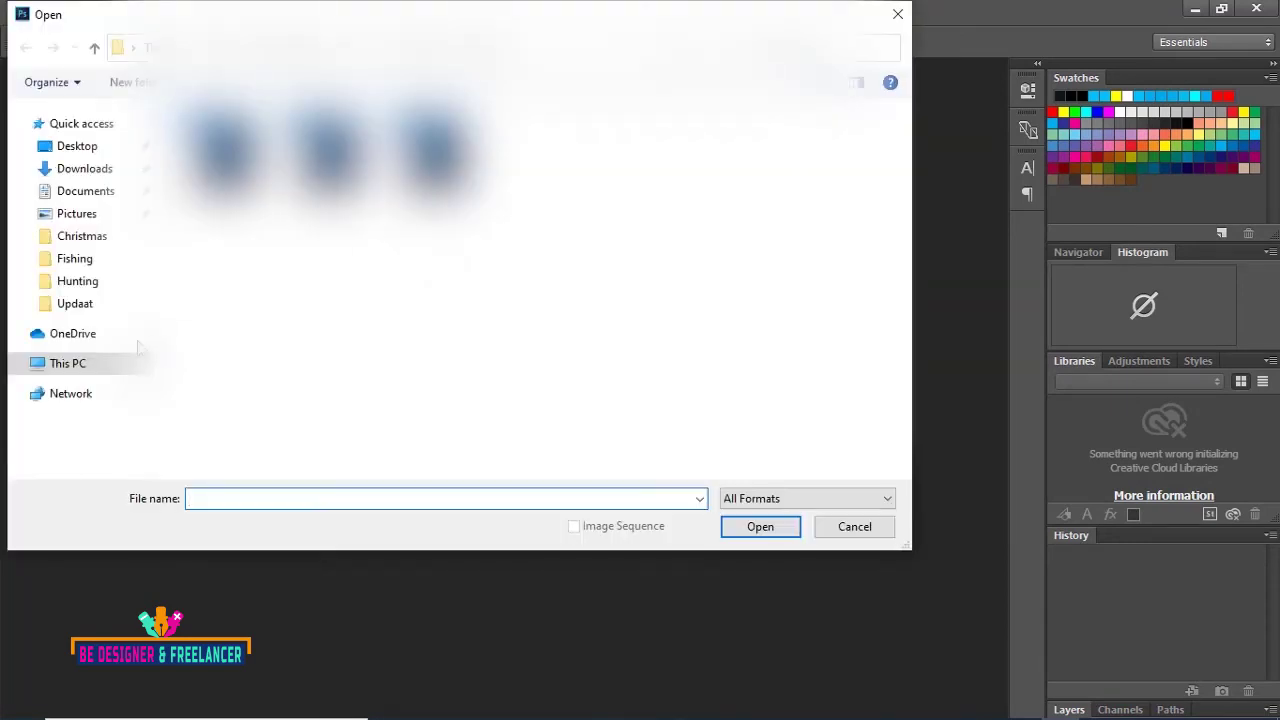
click(65, 366)
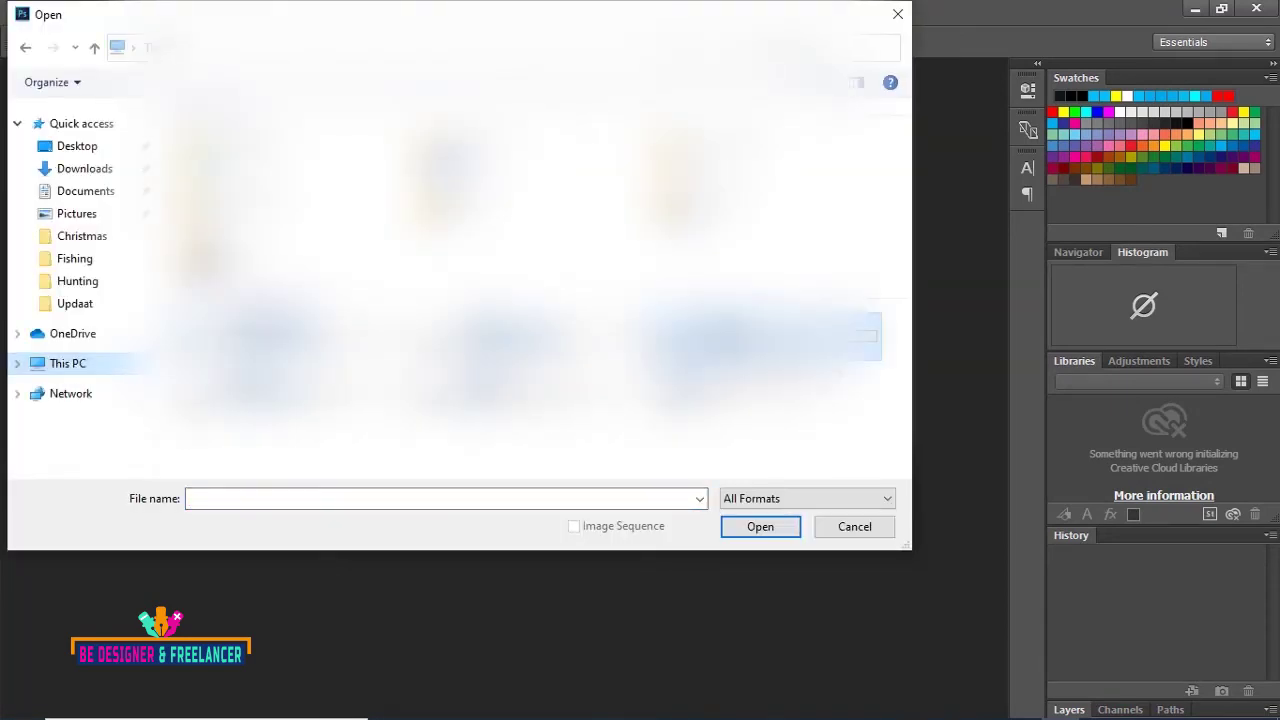
key(Return)
key(Return)
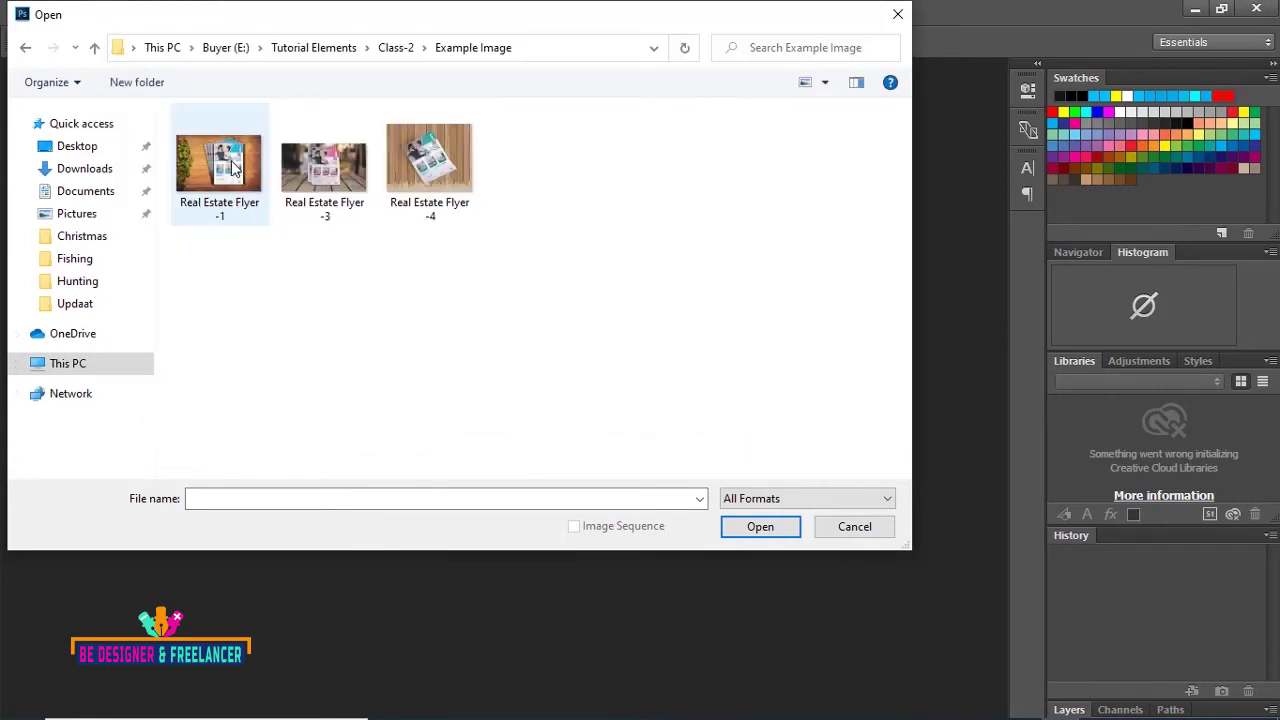
click(234, 165)
click(755, 528)
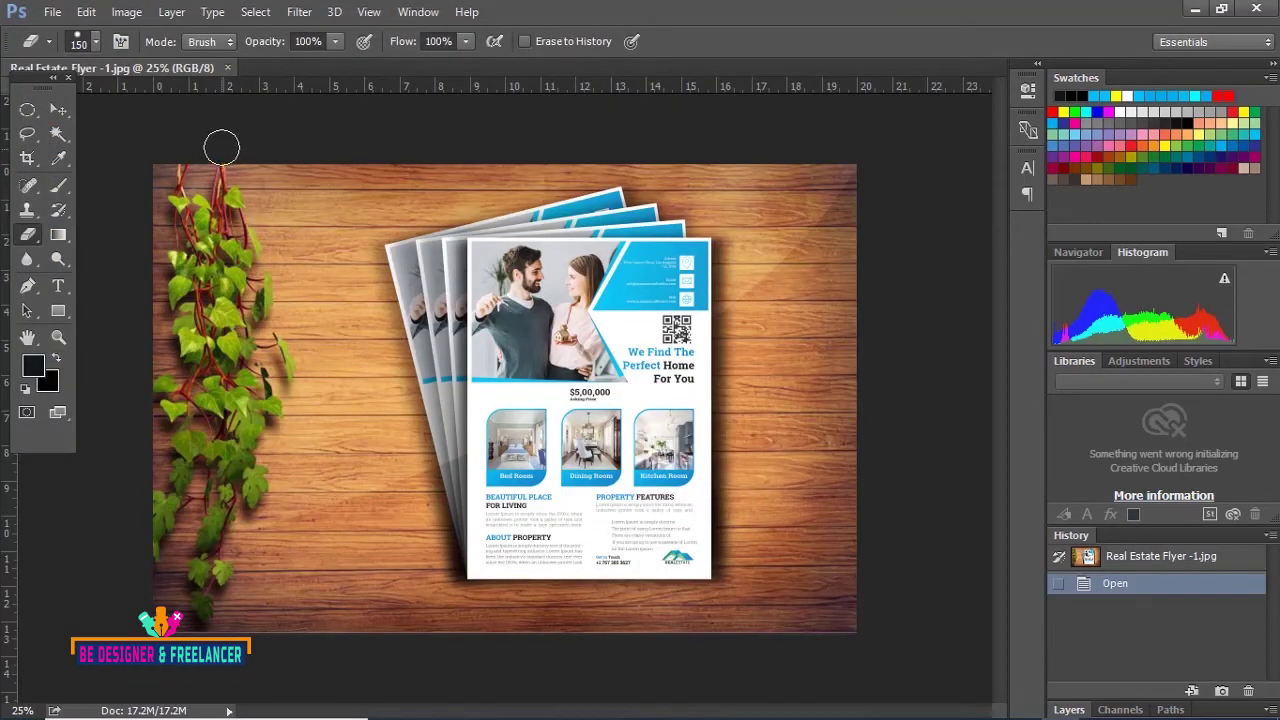
Step: Open Real Estate Flyer -3 as a second document
click(57, 14)
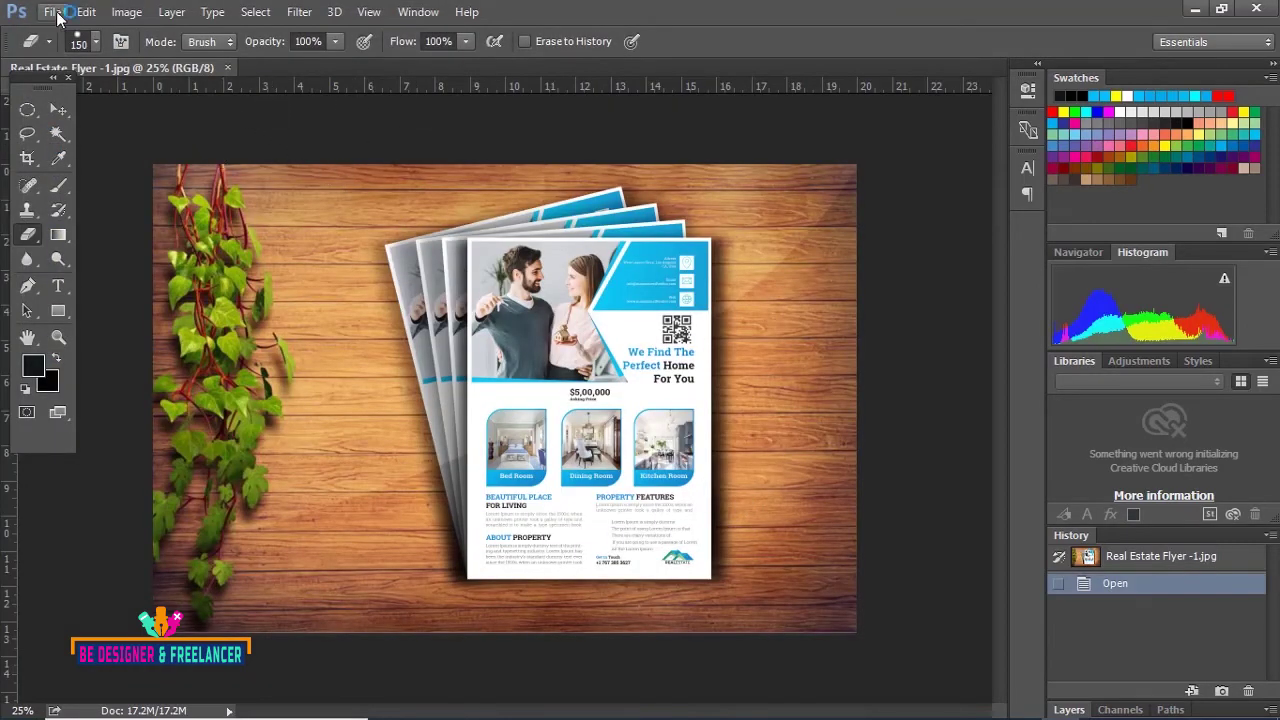
click(52, 49)
click(370, 180)
click(740, 527)
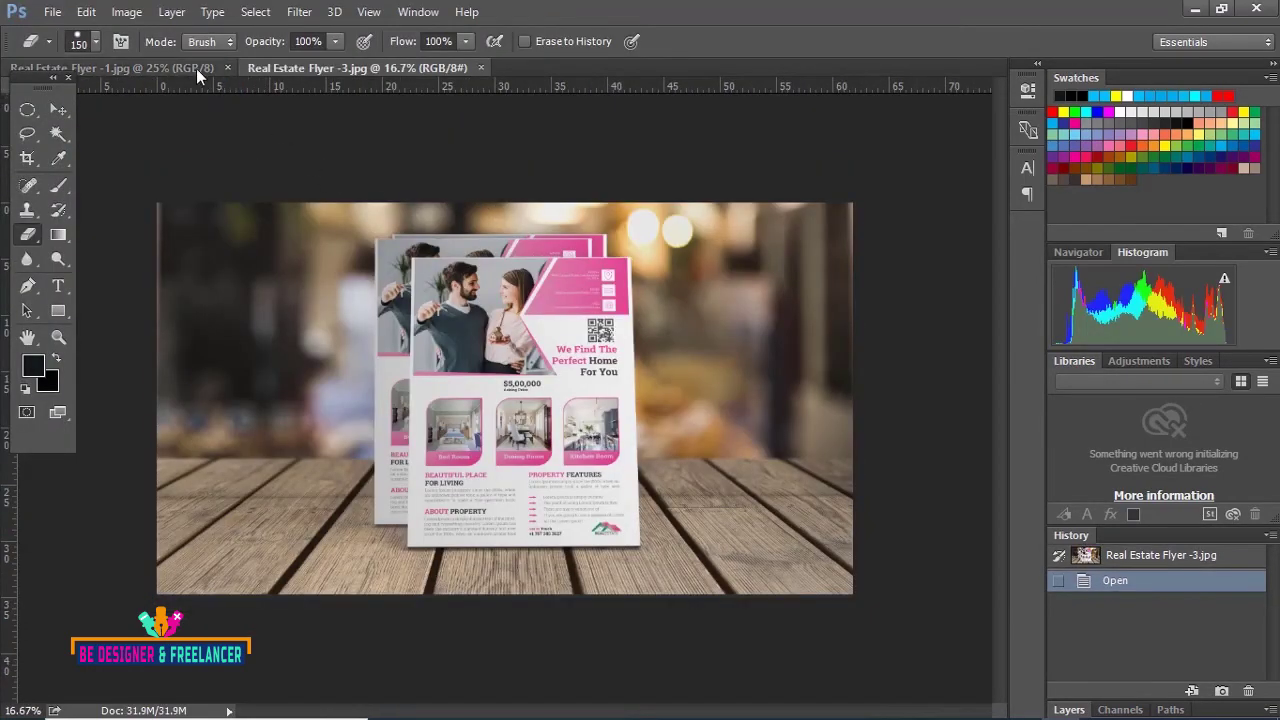
Step: Switch back and forth between the Flyer -1 and Flyer -3 tabs
click(196, 68)
click(270, 63)
click(165, 67)
click(298, 72)
click(214, 72)
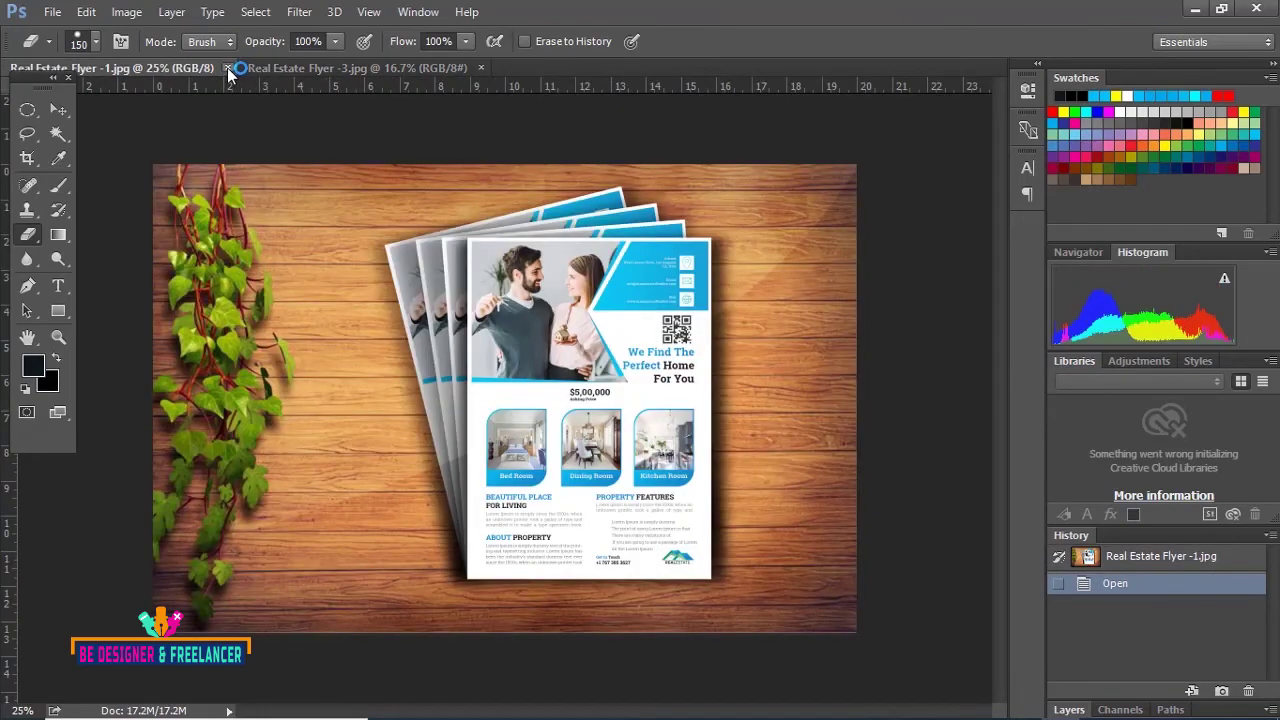
Step: Close both Real Estate Flyer documents, leaving the workspace empty
click(227, 68)
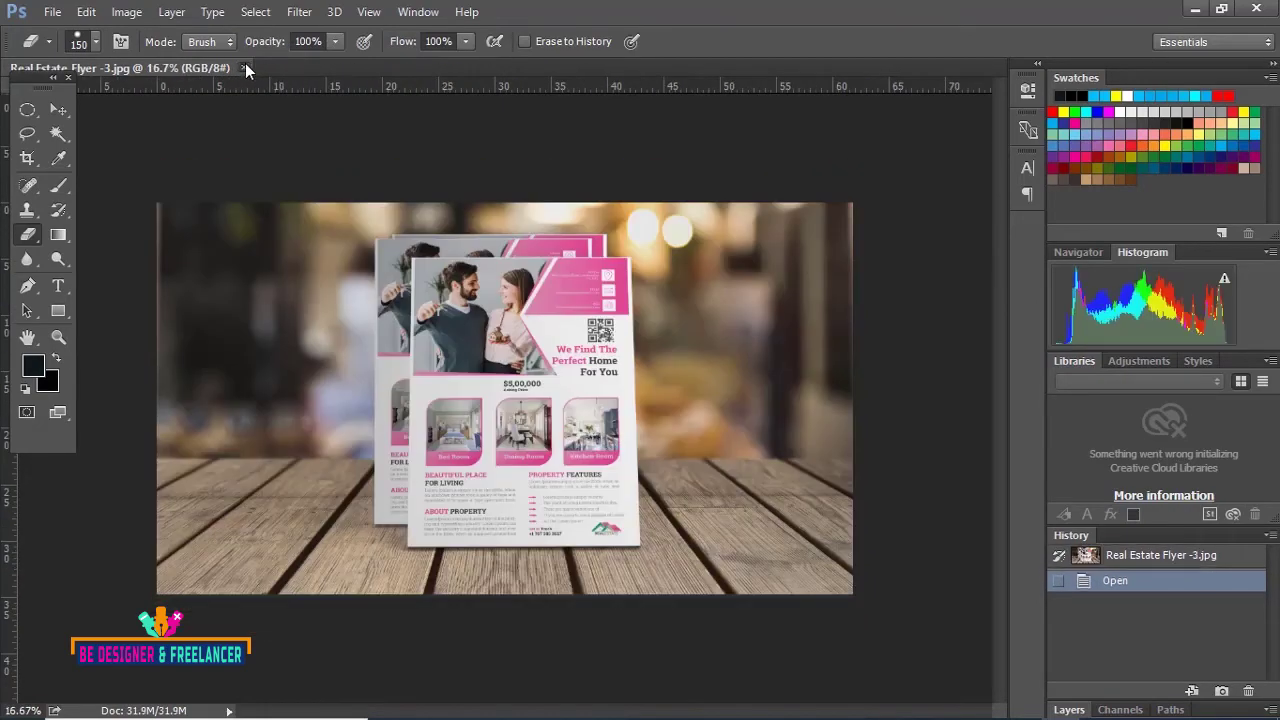
click(245, 64)
click(86, 11)
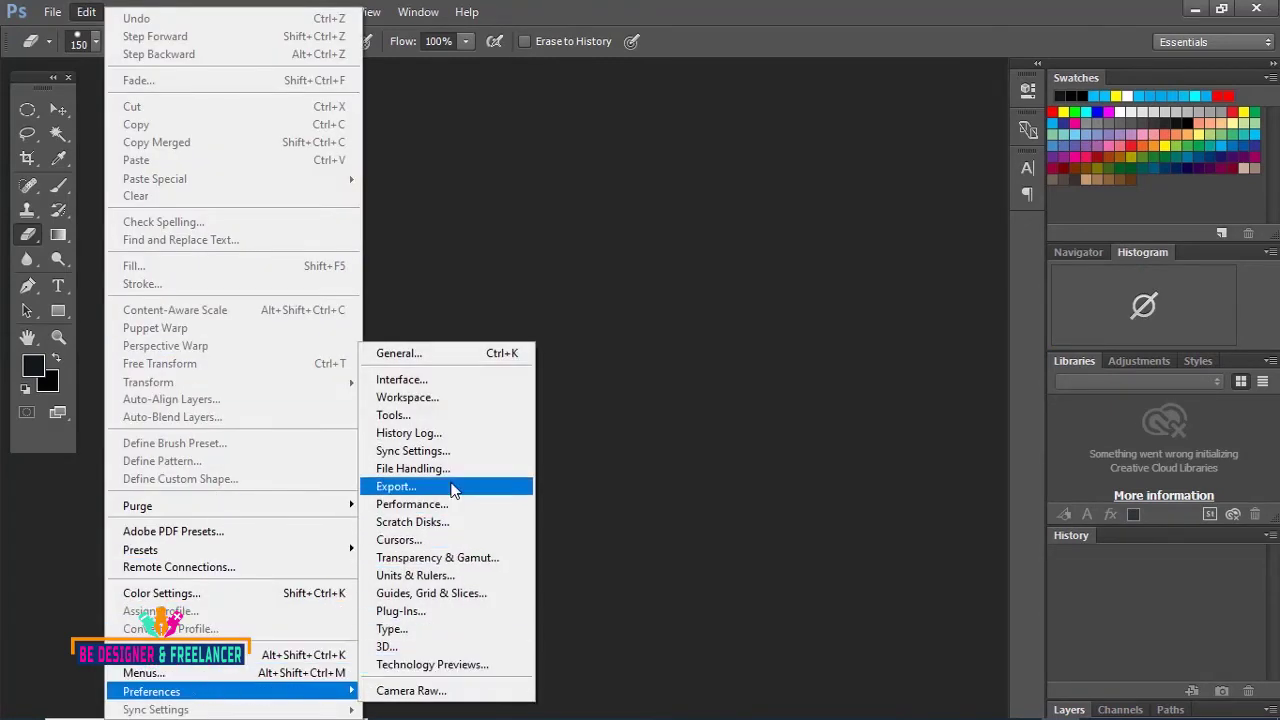
mouse_move(152, 691)
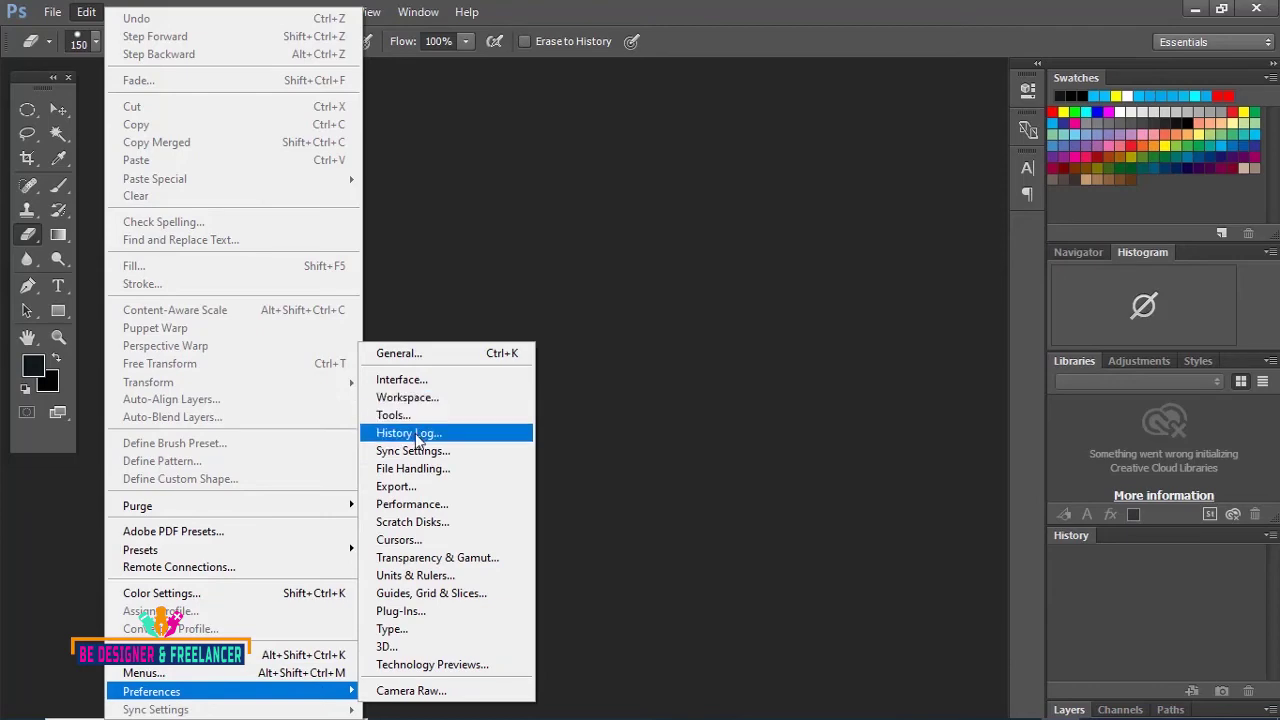
Step: Uncheck Open Documents as Tabs in Workspace preferences and apply it
click(408, 397)
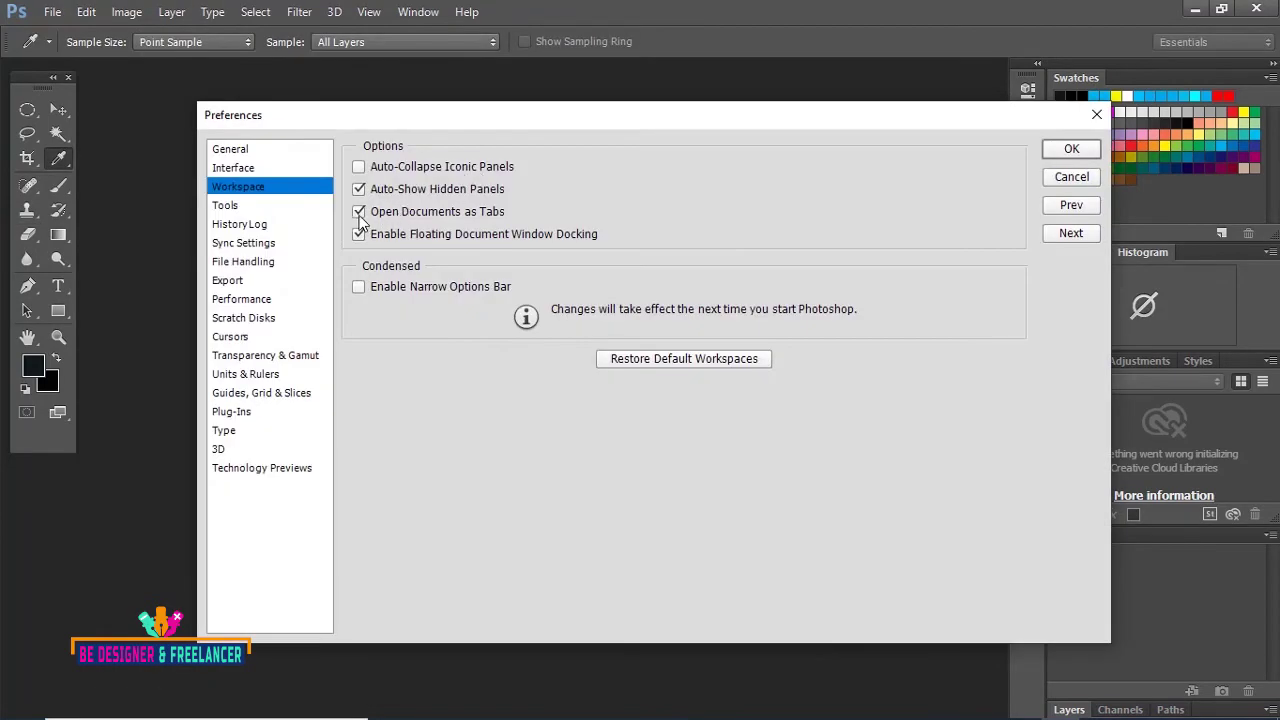
click(358, 211)
click(1070, 148)
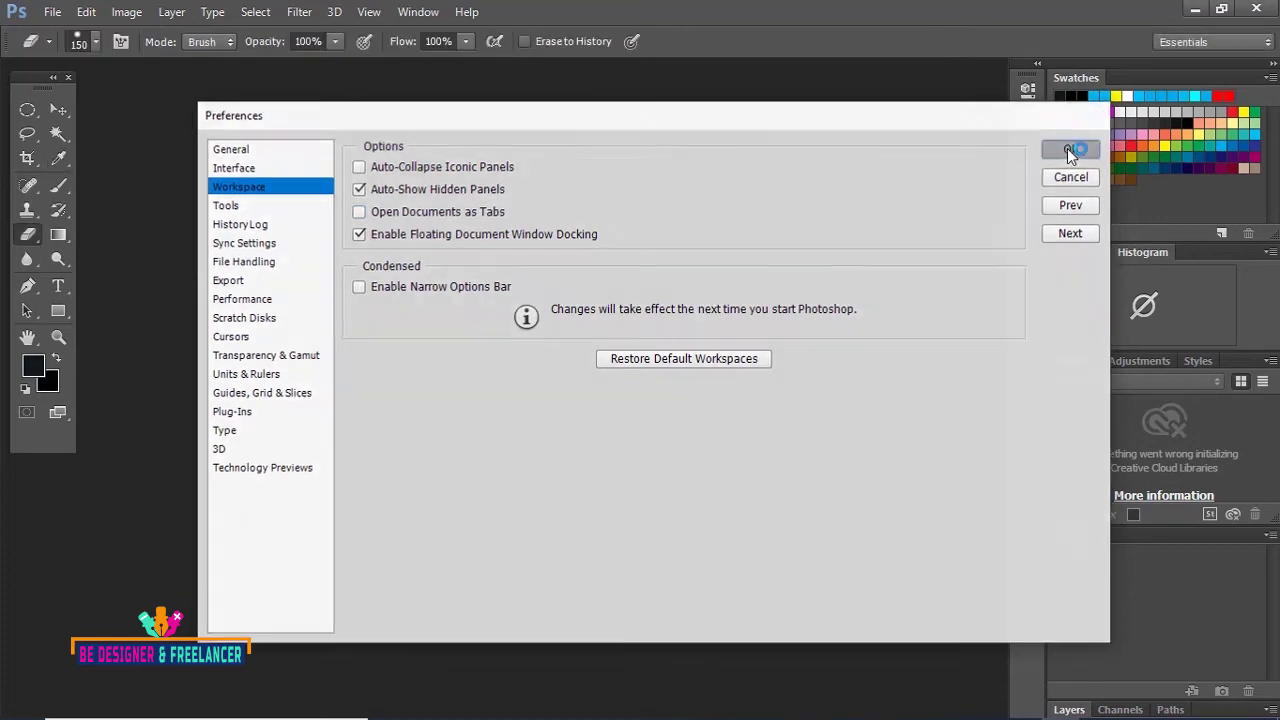
click(52, 12)
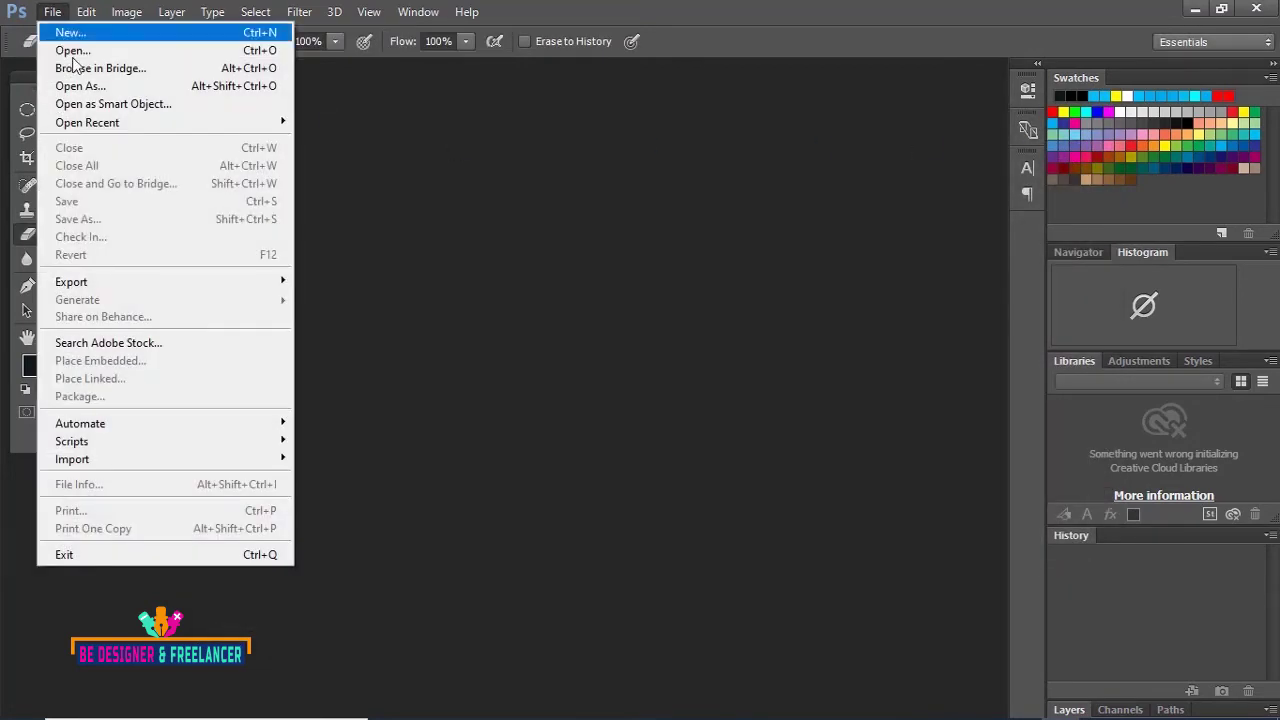
Step: Open Real Estate Flyer -1 and -3 as floating document windows
click(73, 50)
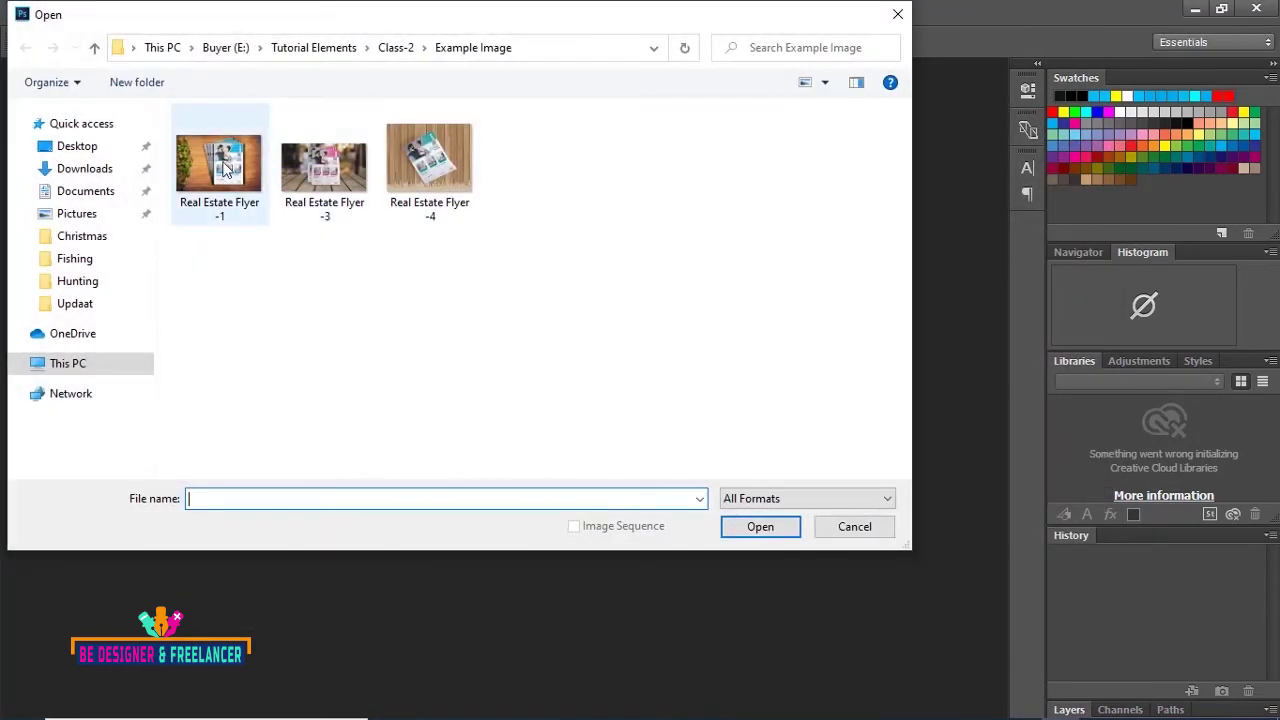
click(760, 526)
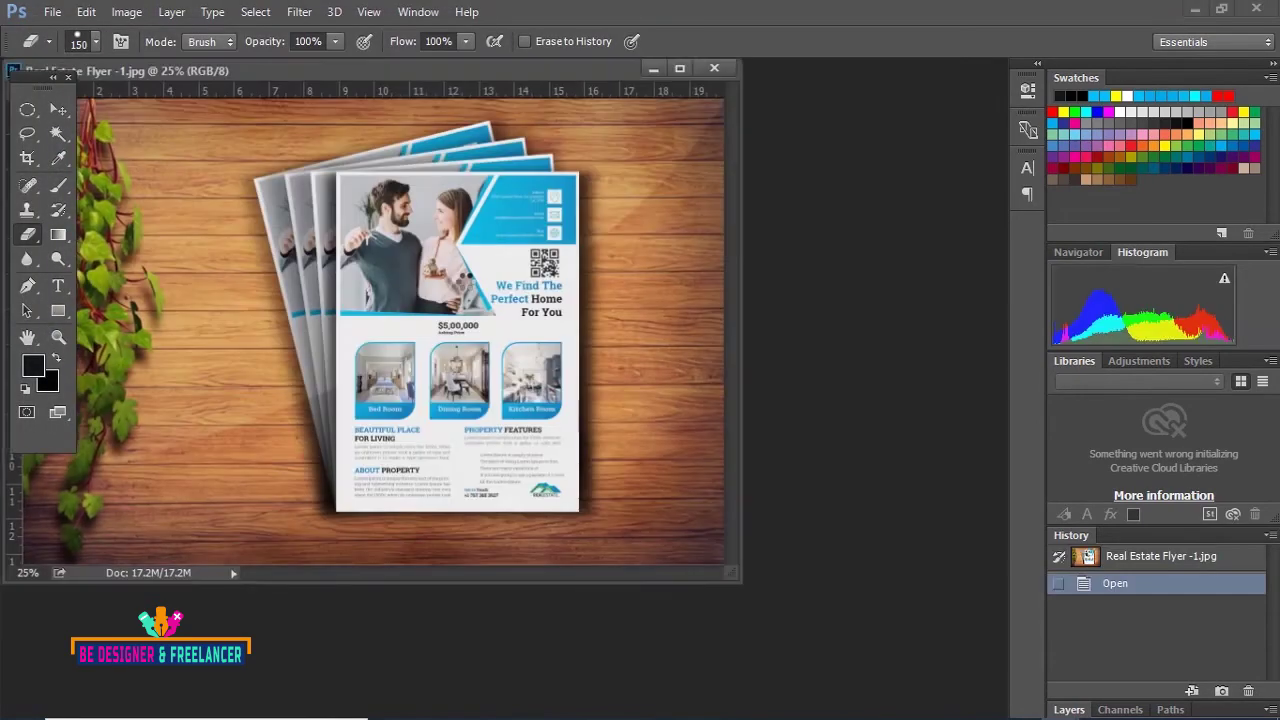
click(52, 12)
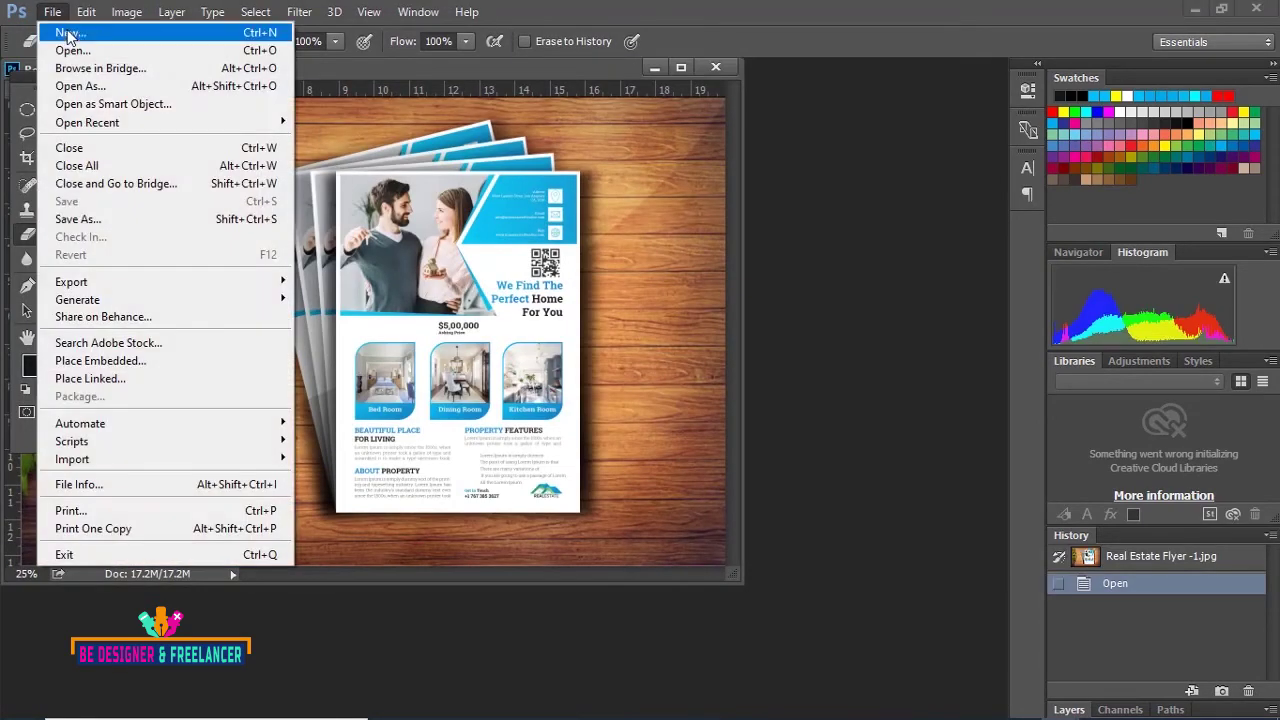
click(73, 50)
click(324, 165)
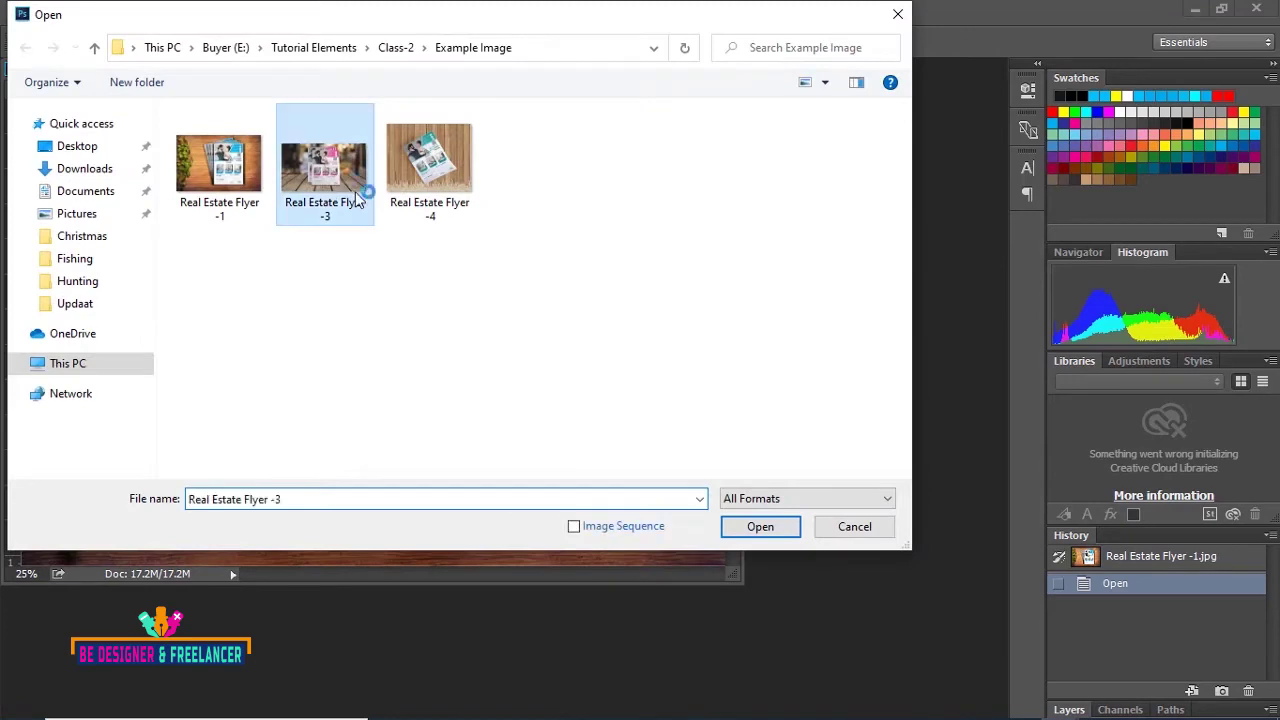
click(785, 528)
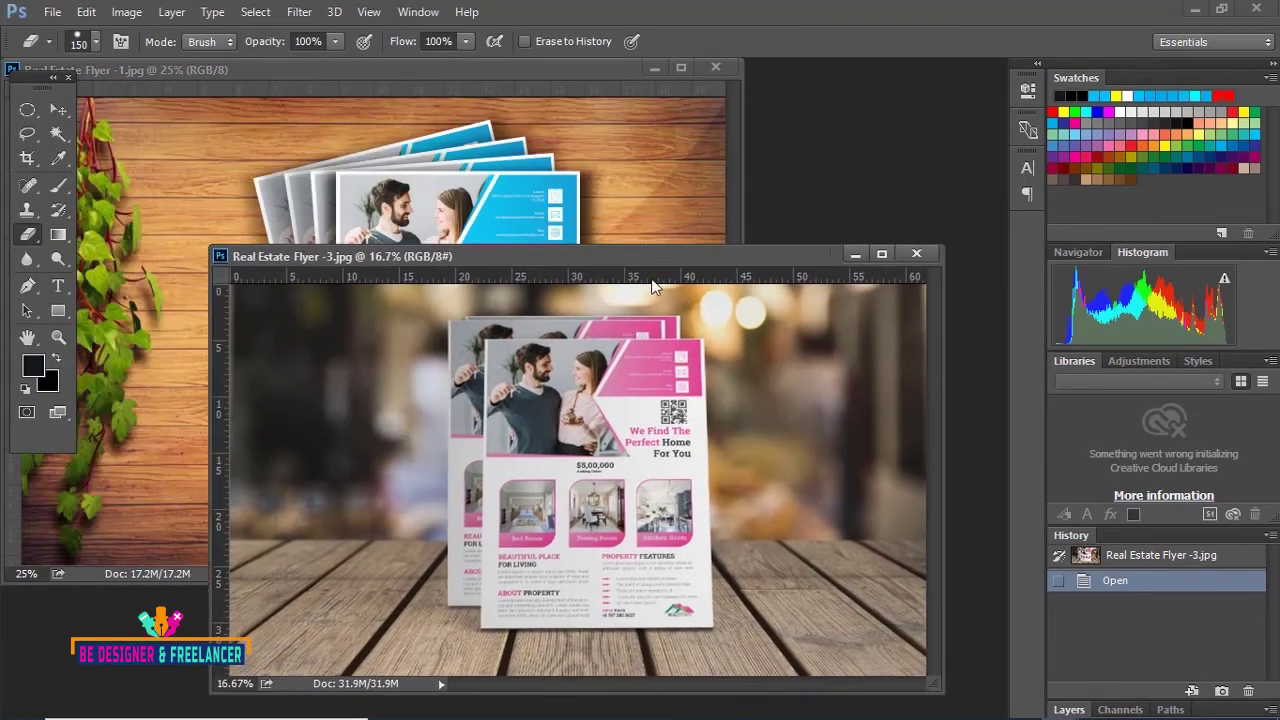
Step: Rearrange the two floating flyer windows, then dock both into the tab bar
drag(401, 93, 677, 294)
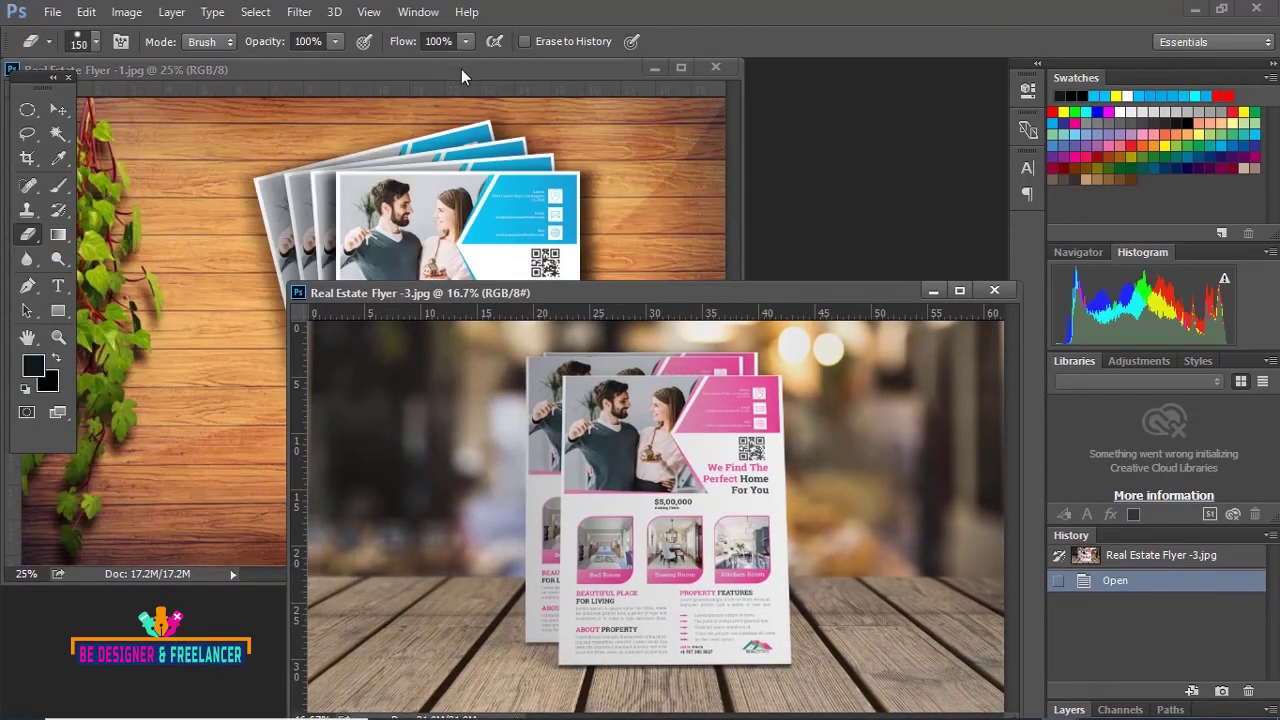
mouse_move(461, 69)
mouse_down()
mouse_move(309, 63)
mouse_move(326, 128)
mouse_up()
drag(860, 294, 864, 240)
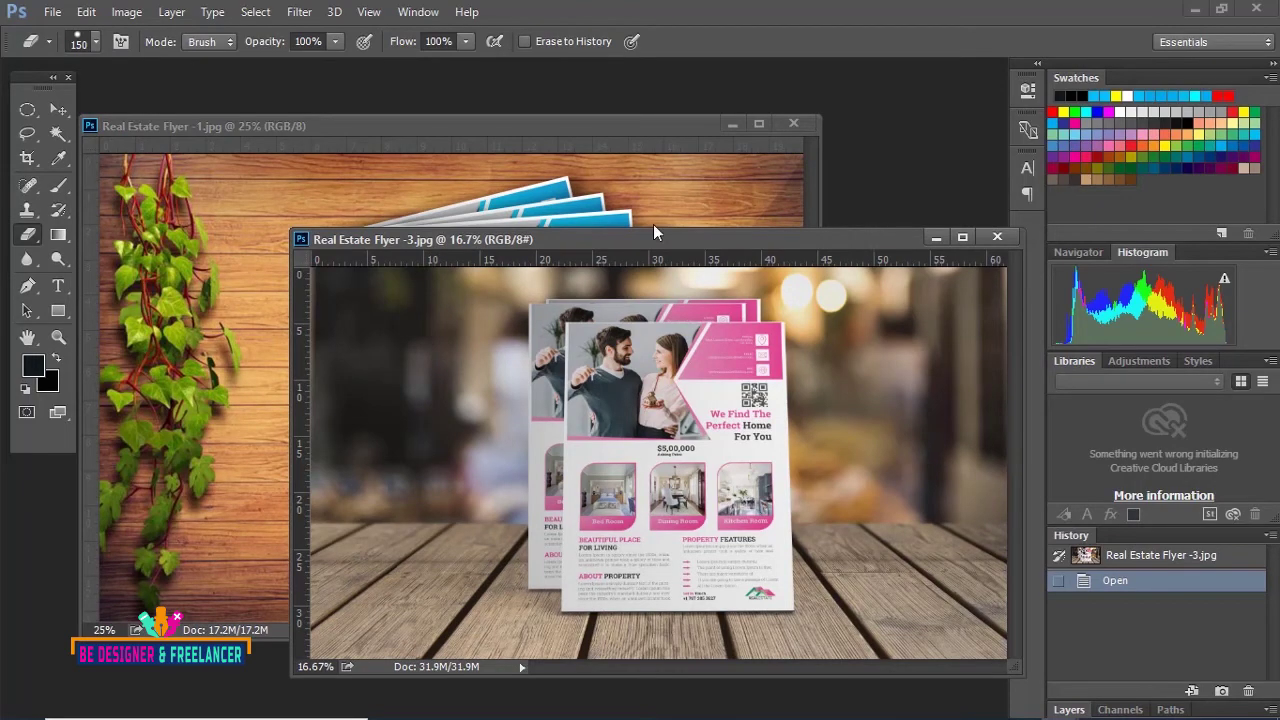
drag(239, 126, 233, 67)
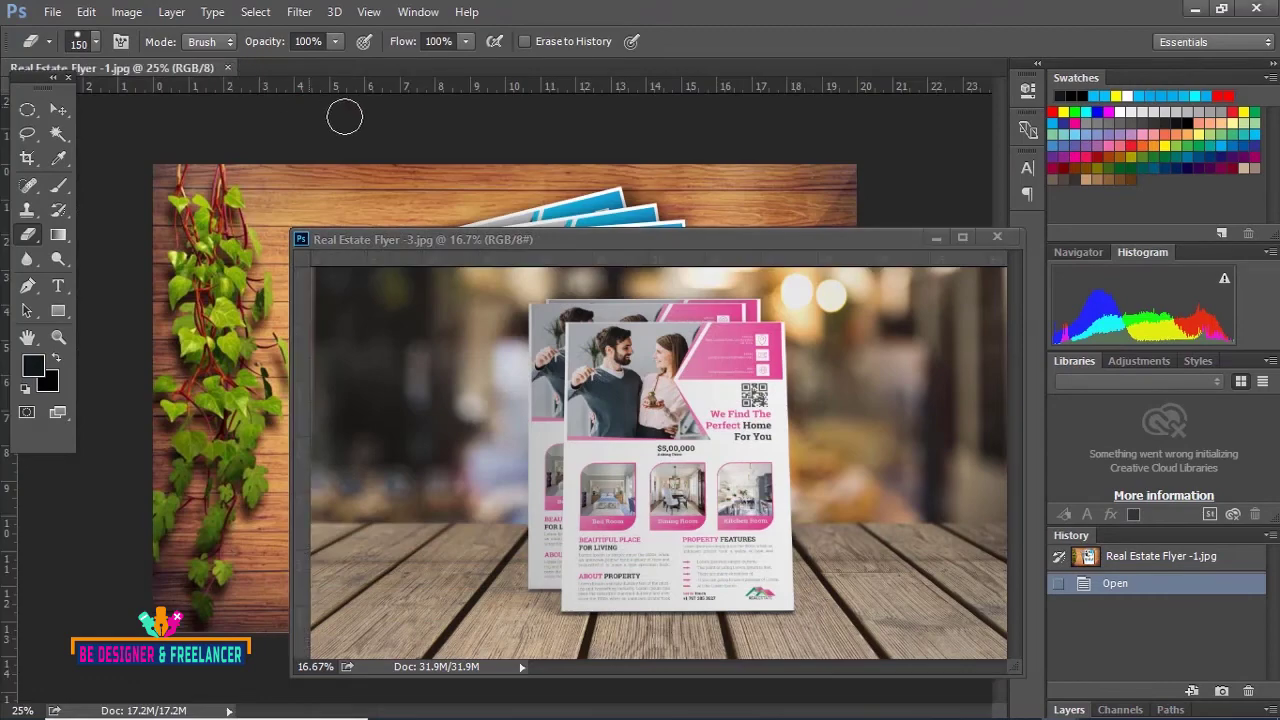
mouse_move(378, 241)
mouse_down()
mouse_move(342, 78)
mouse_move(366, 110)
mouse_up()
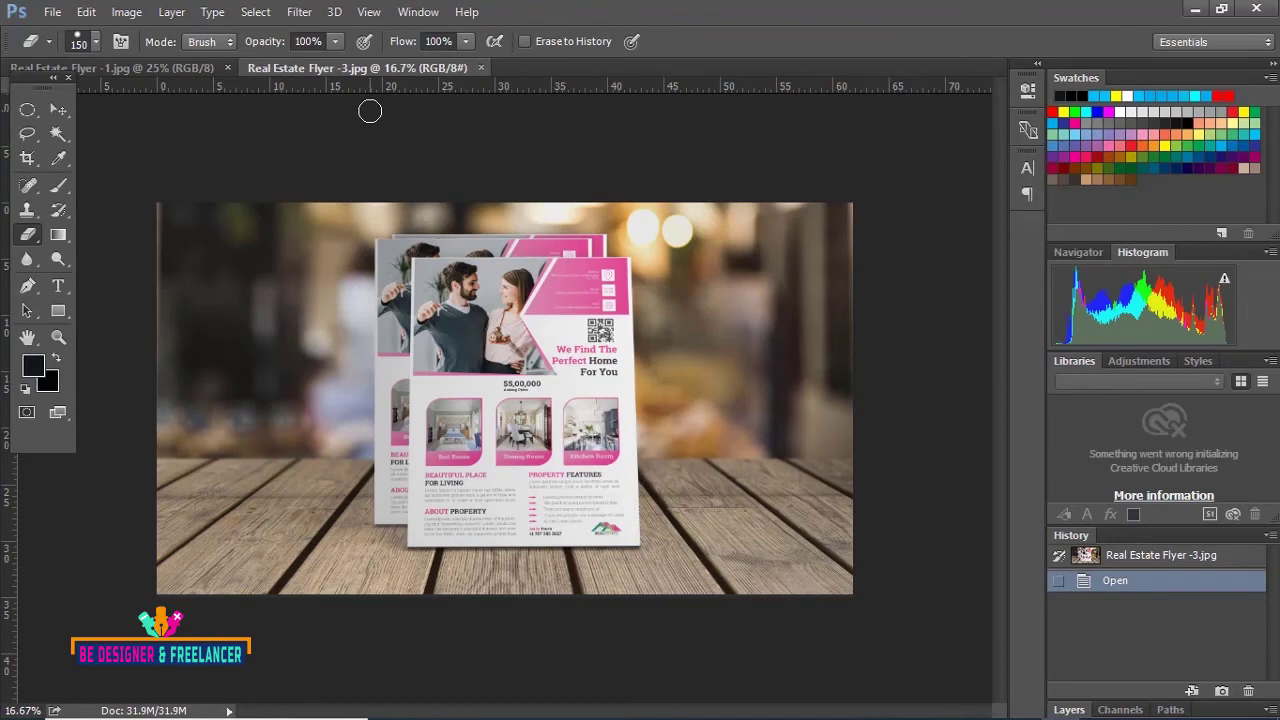
Step: Close both flyers and re-enable Open Documents as Tabs in Workspace preferences
click(481, 68)
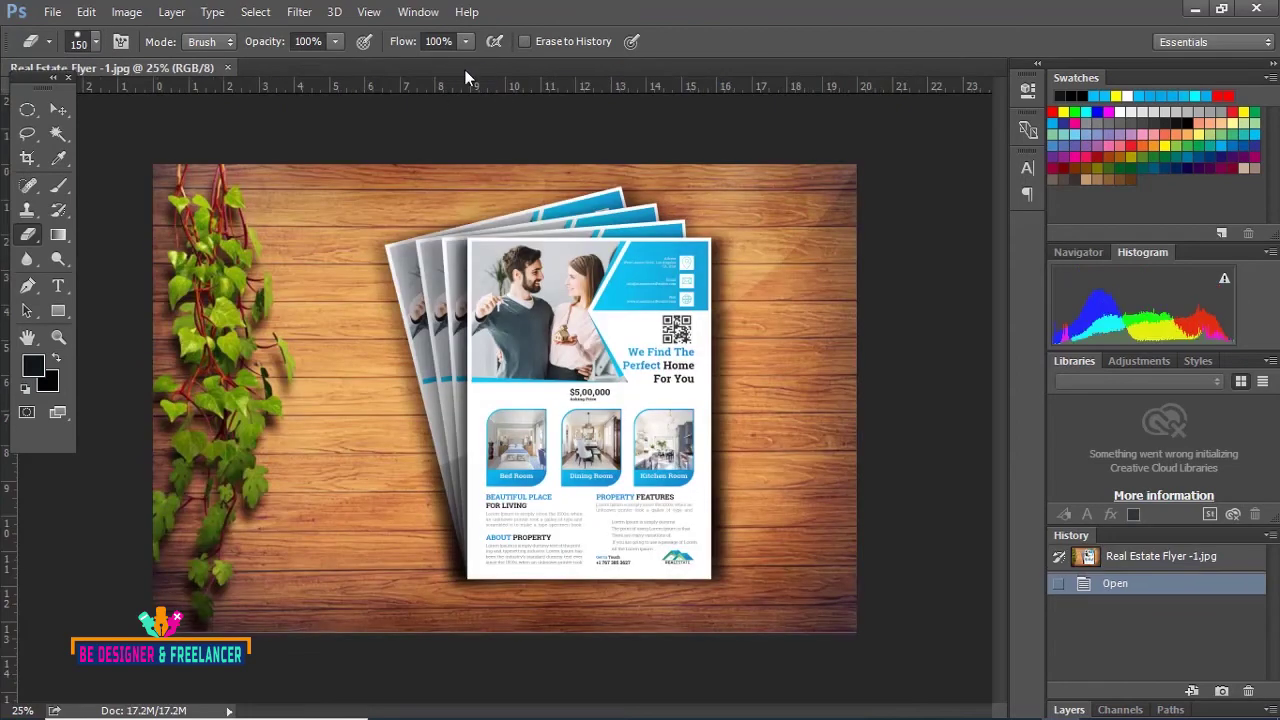
click(228, 68)
click(96, 12)
mouse_move(151, 691)
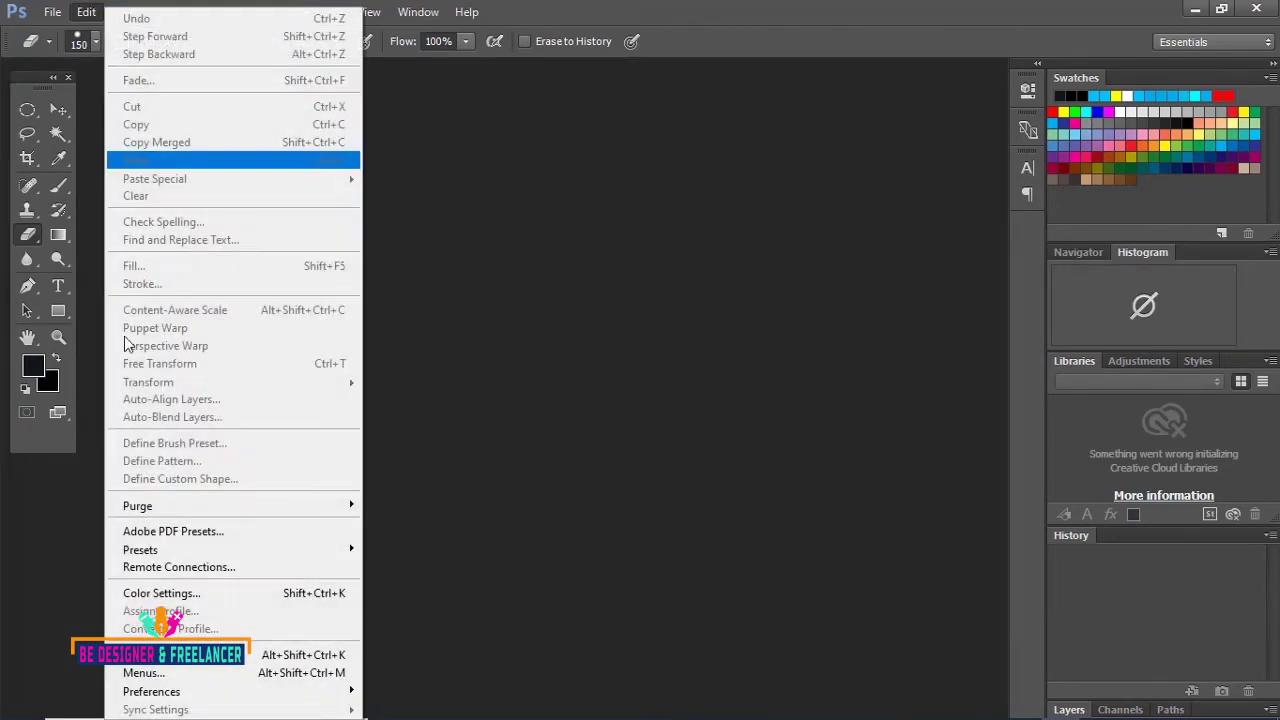
click(458, 398)
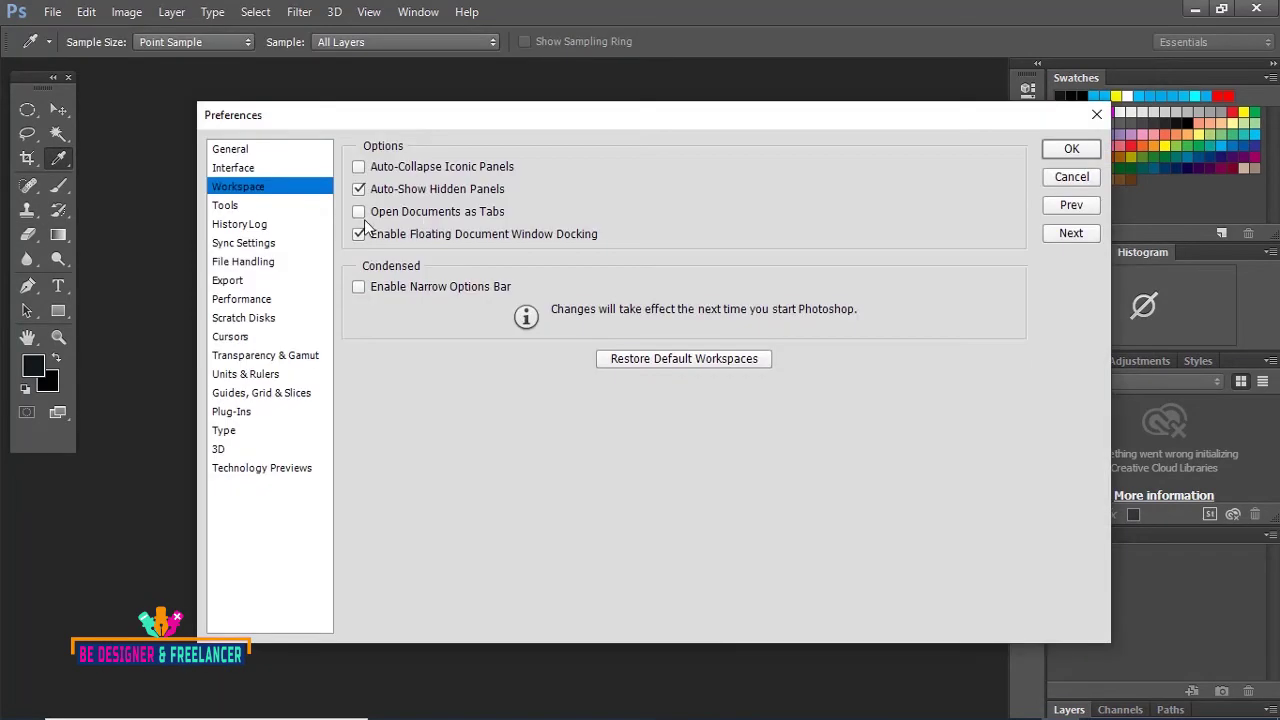
click(360, 212)
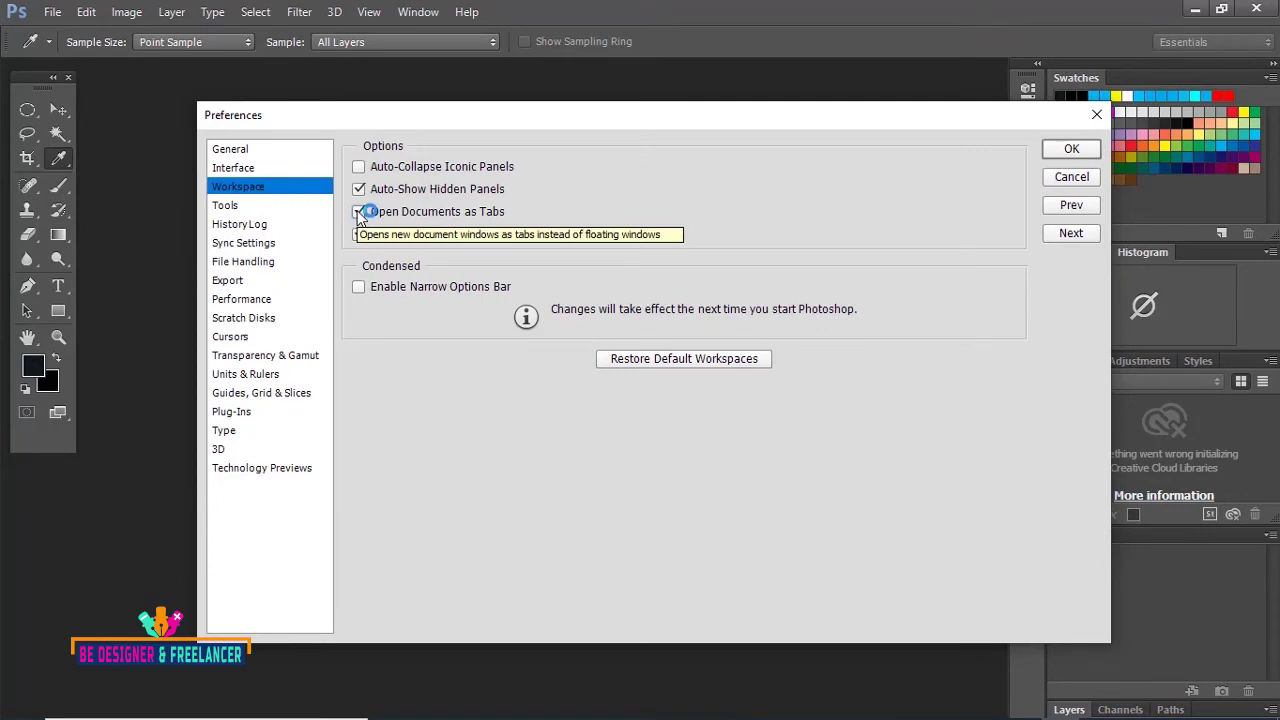
click(1072, 151)
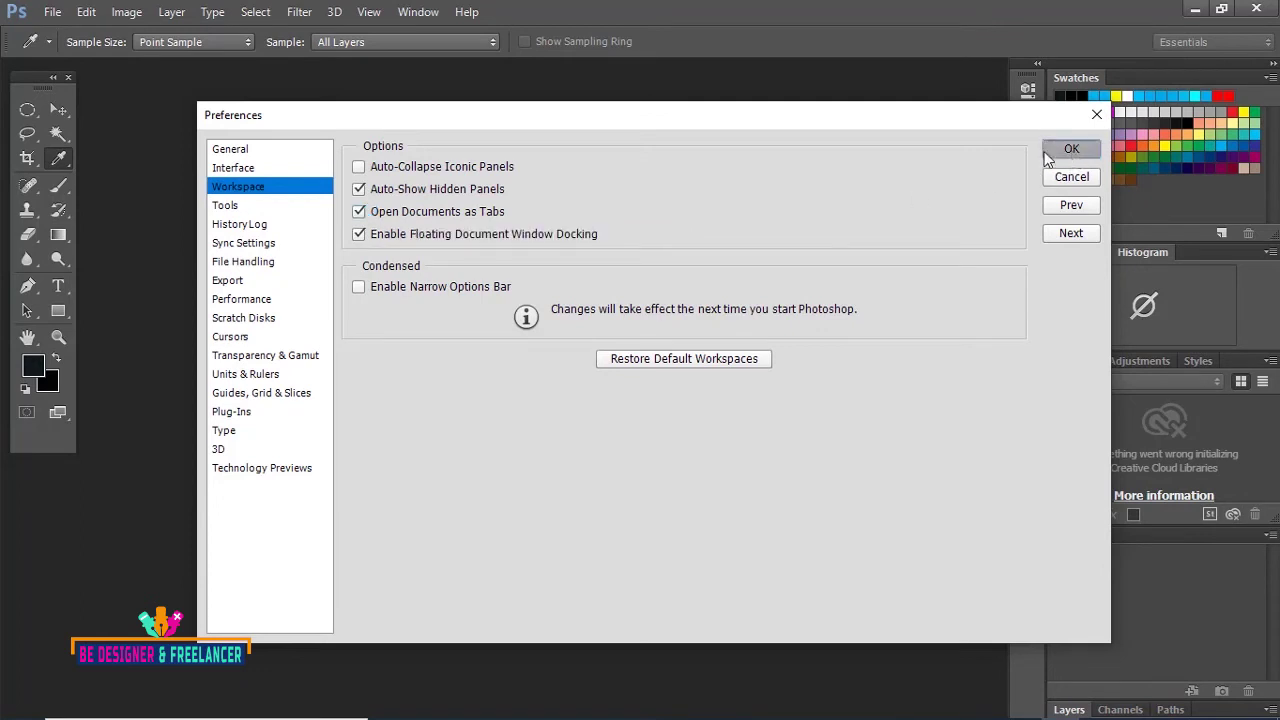
click(52, 11)
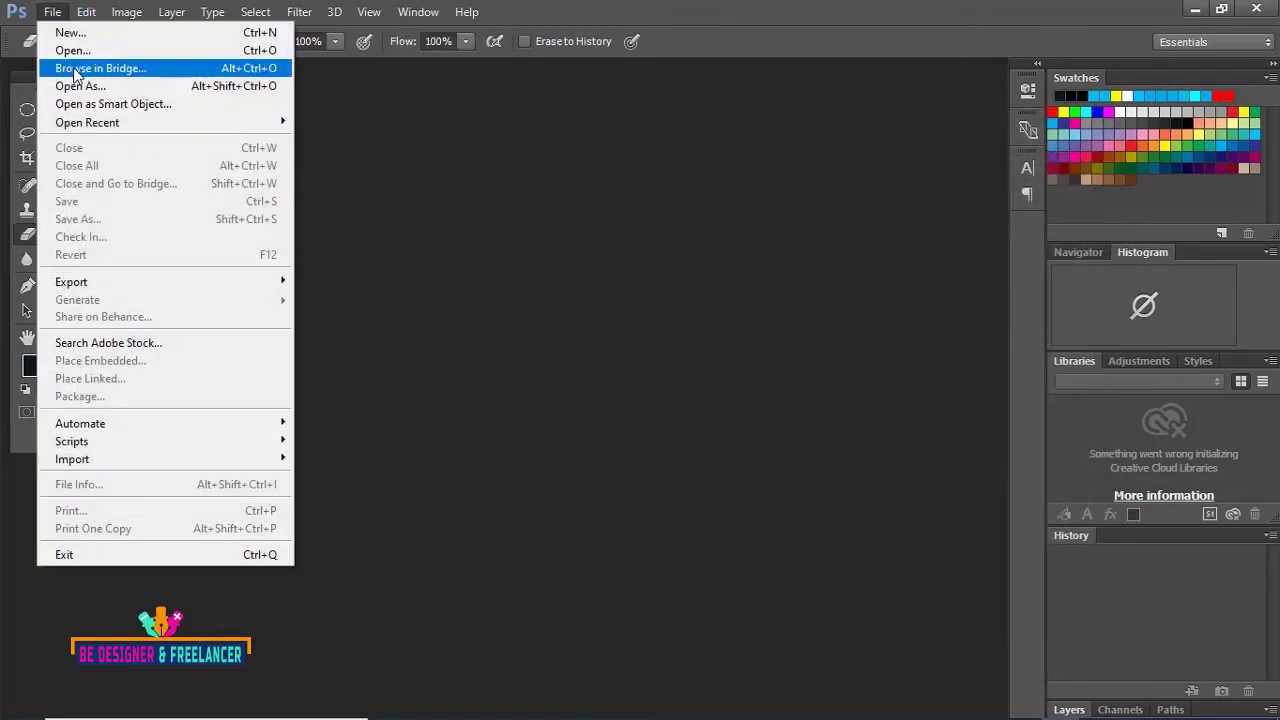
Step: Open Real Estate Flyer -1 as a tabbed document
click(74, 51)
click(225, 170)
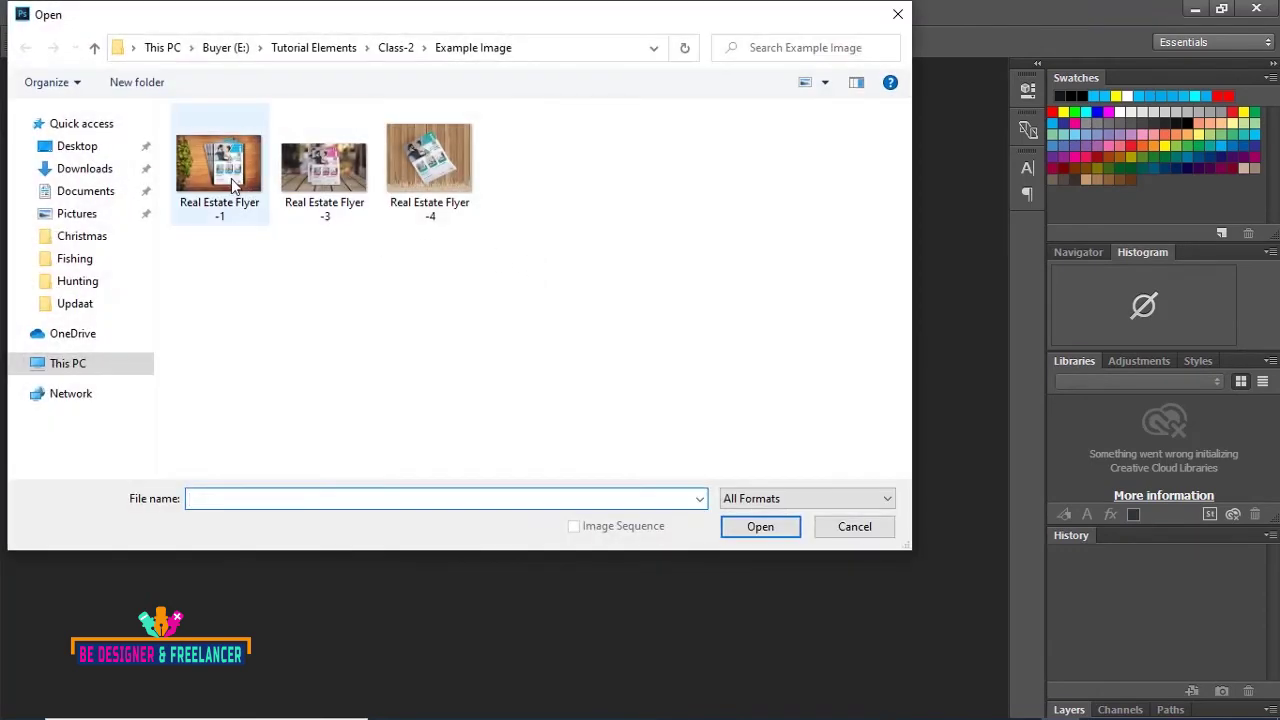
click(761, 526)
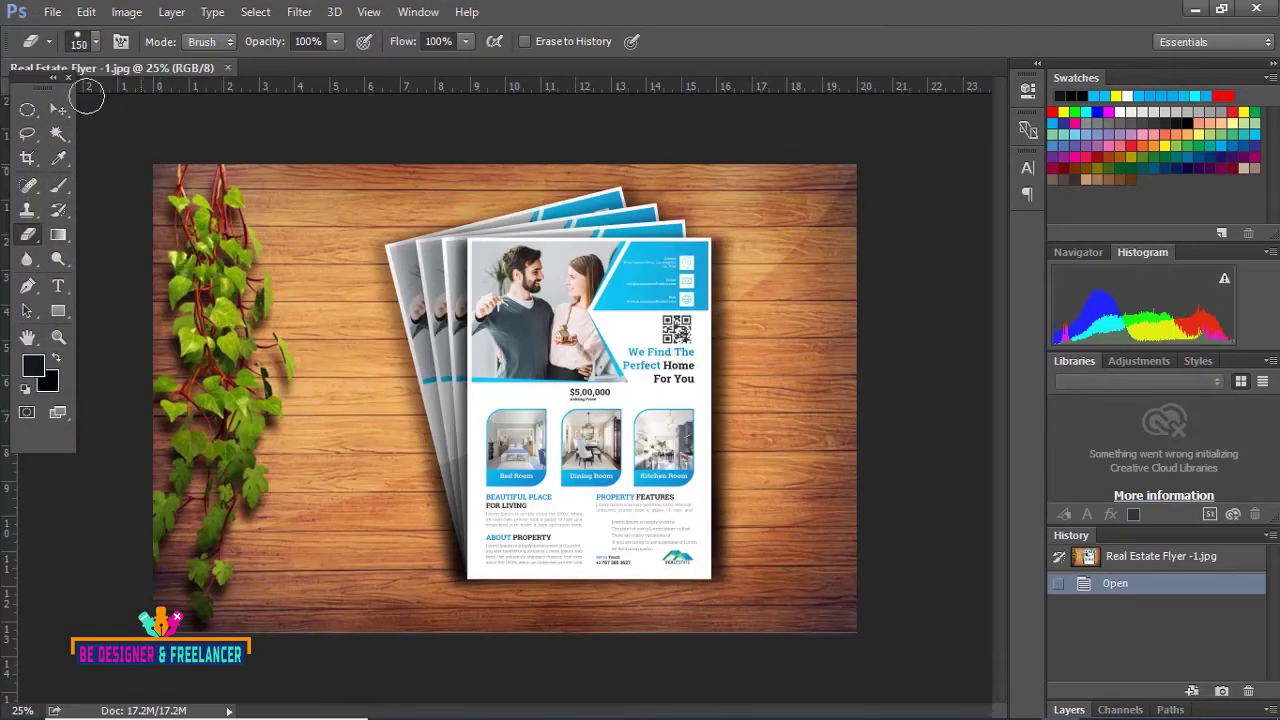
Step: Open Real Estate Flyer -3 as a second tab in front
click(56, 14)
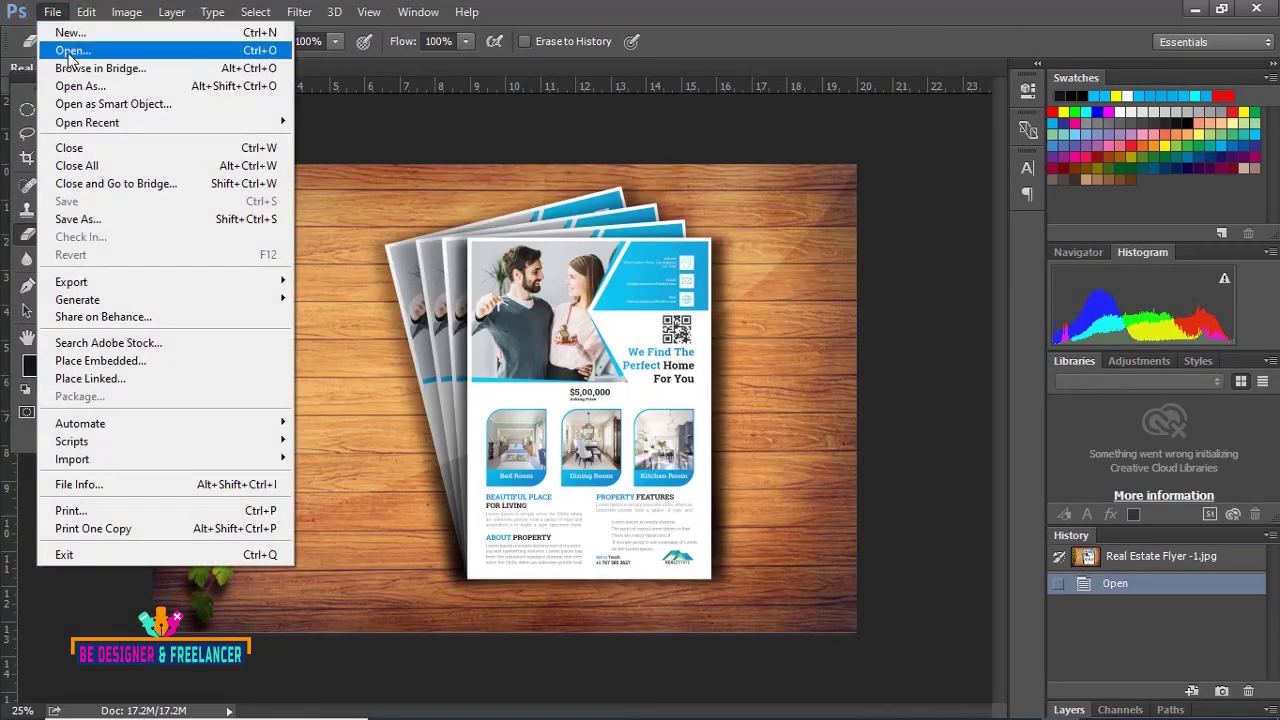
click(74, 51)
click(325, 168)
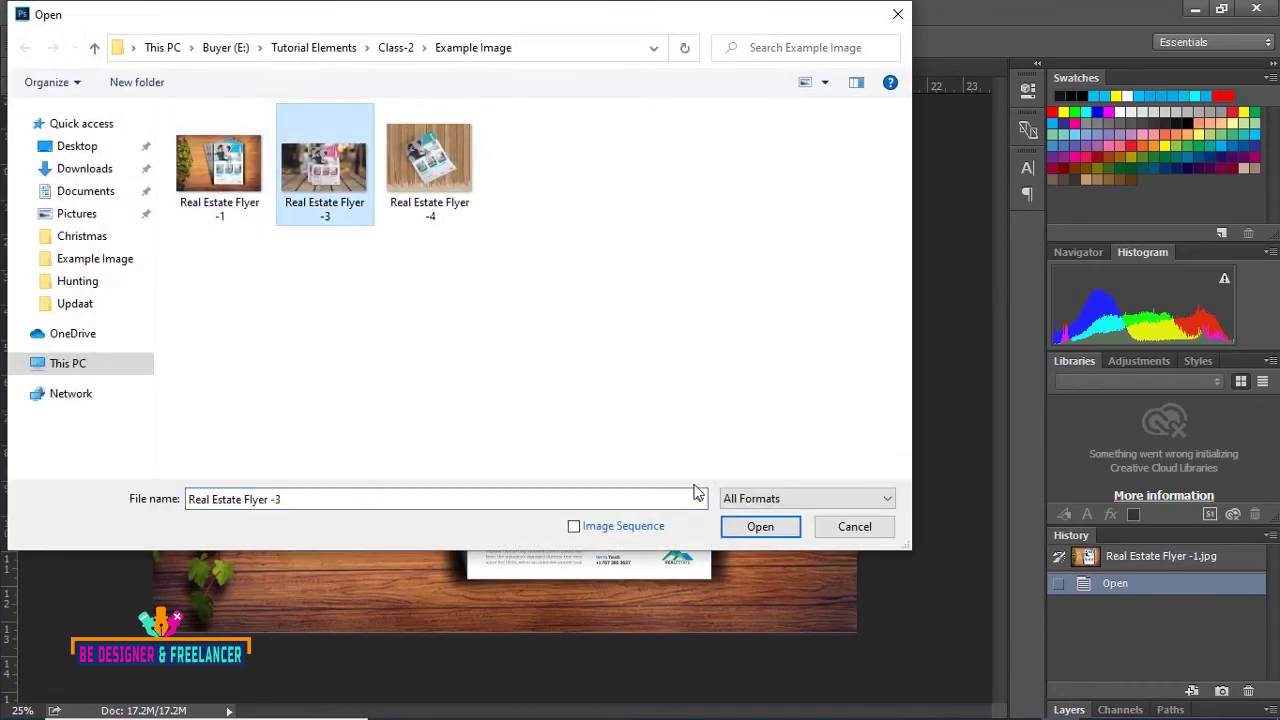
click(757, 526)
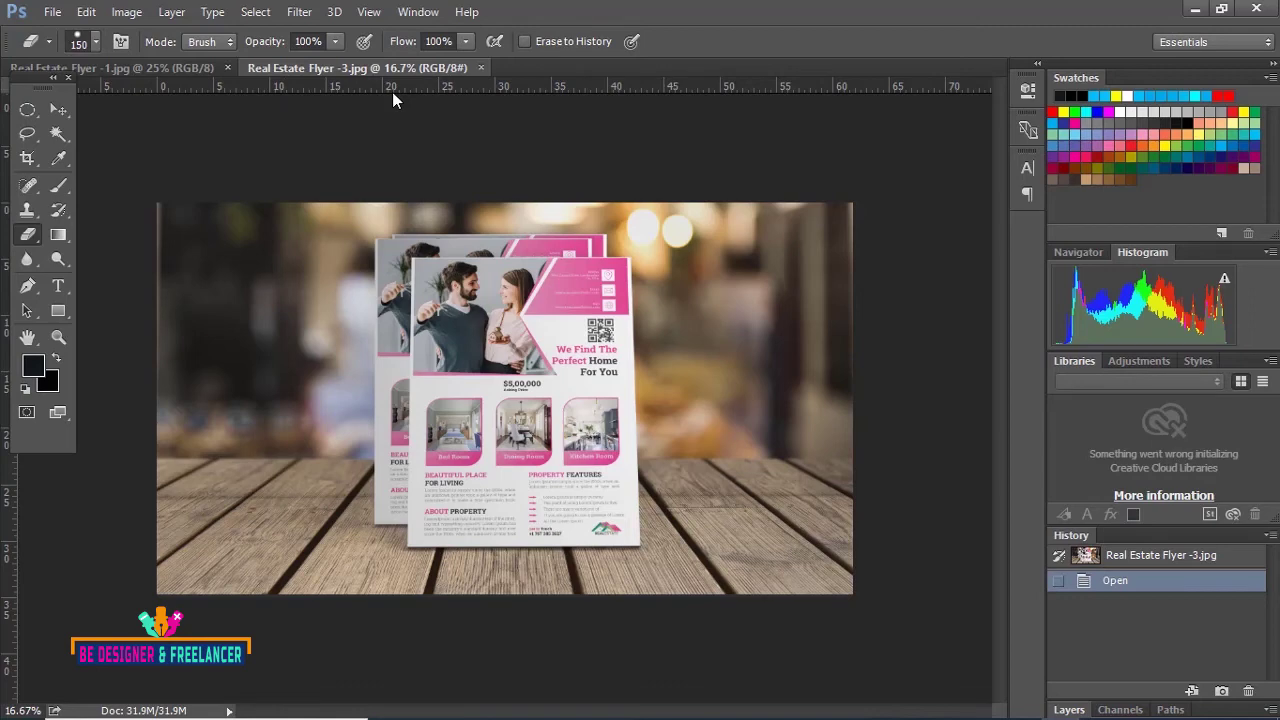
Step: Open Preferences on the Performance page, set Let Photoshop Use to 2368 MB, and select History States
click(86, 12)
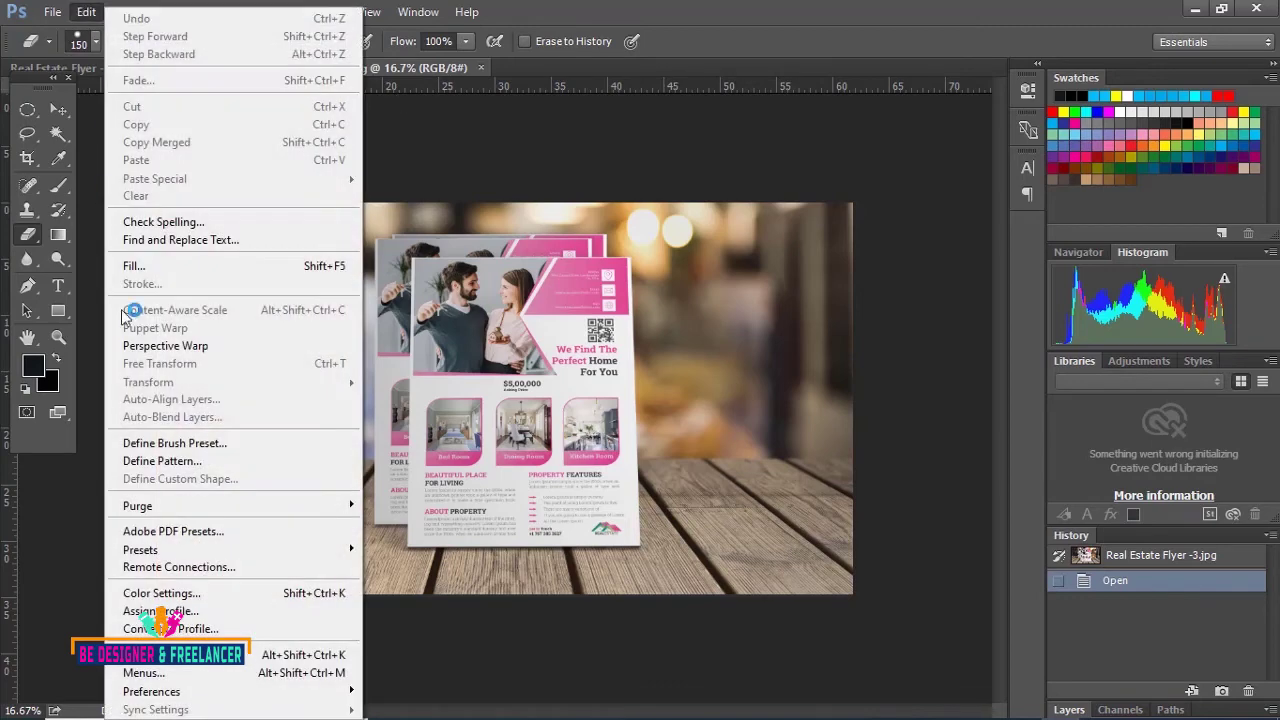
mouse_move(152, 691)
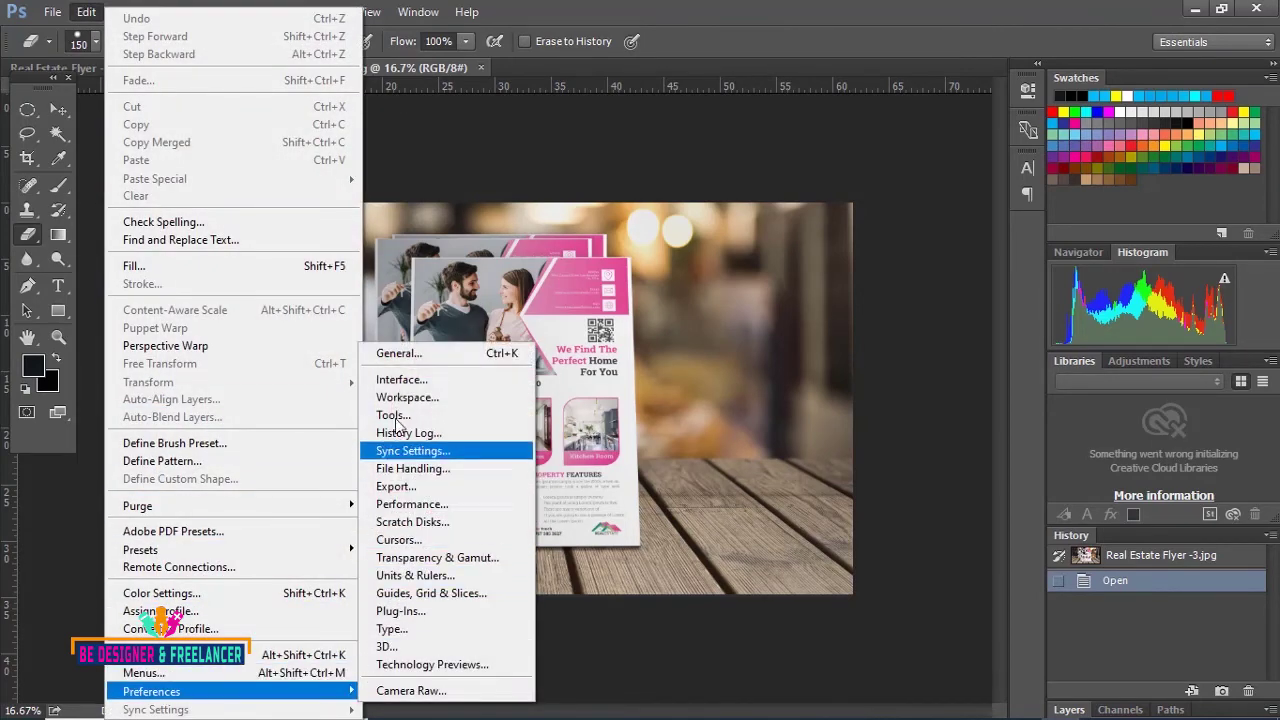
click(391, 355)
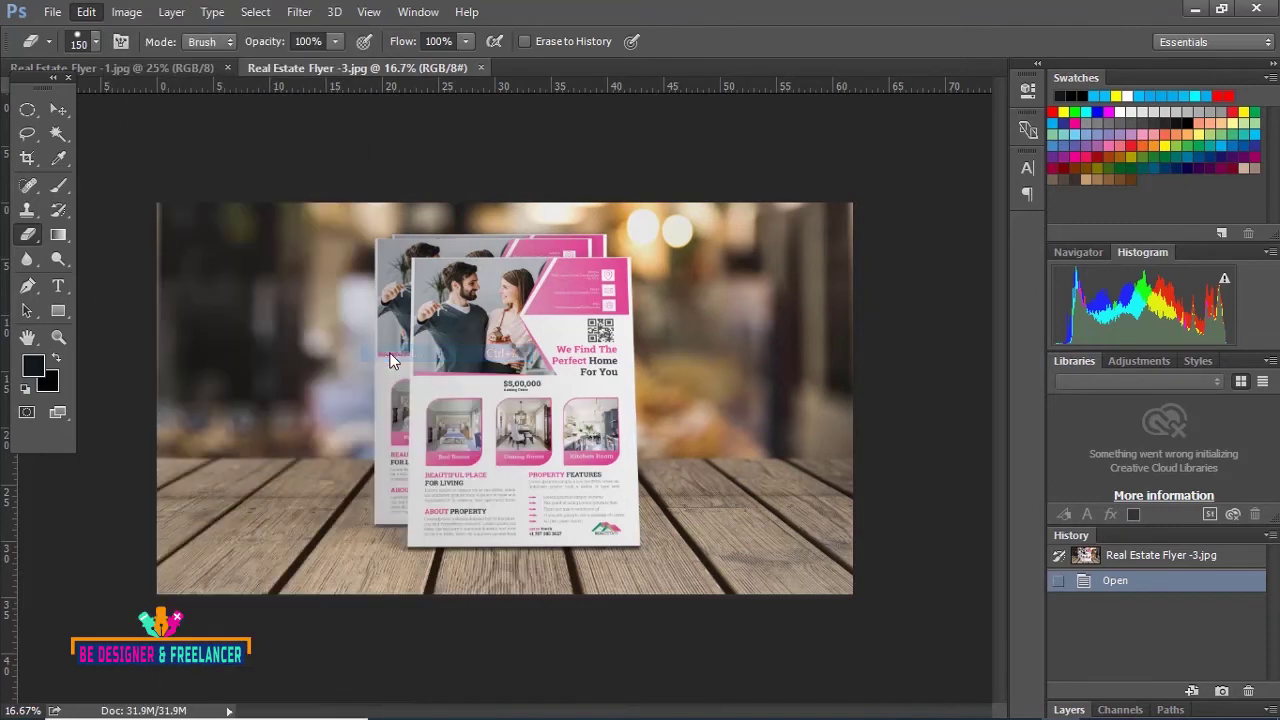
key(i)
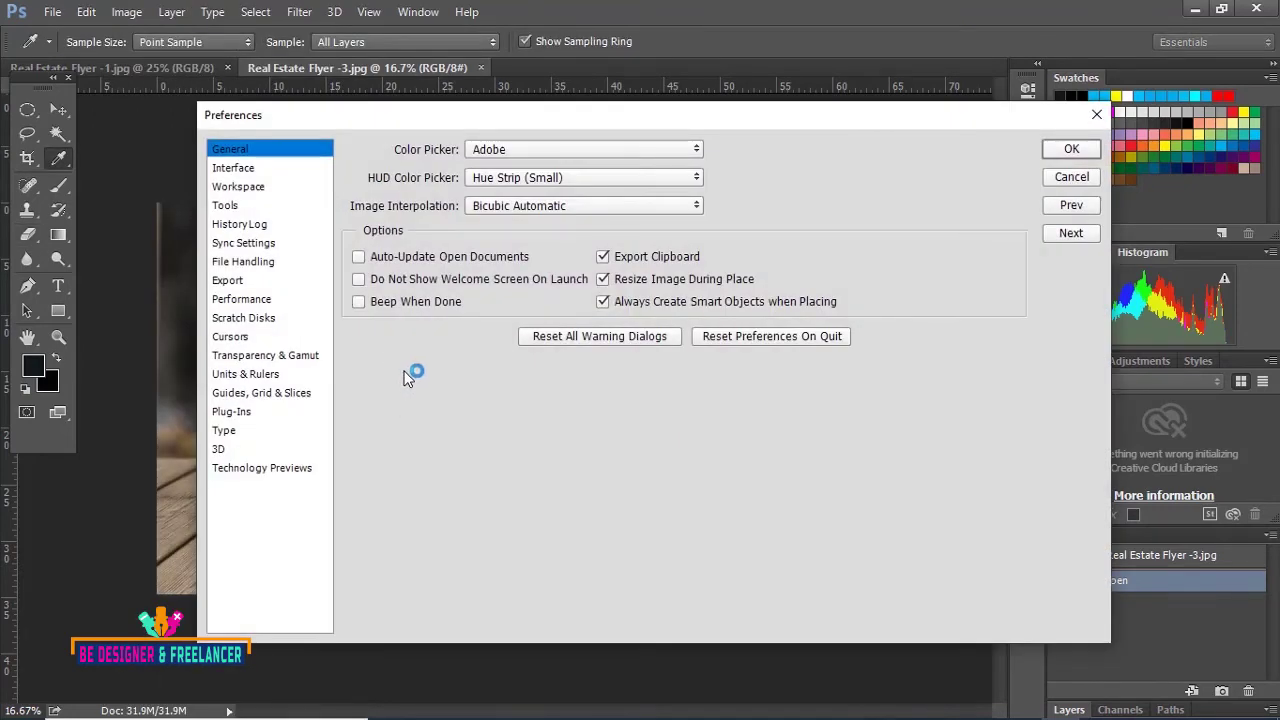
click(252, 304)
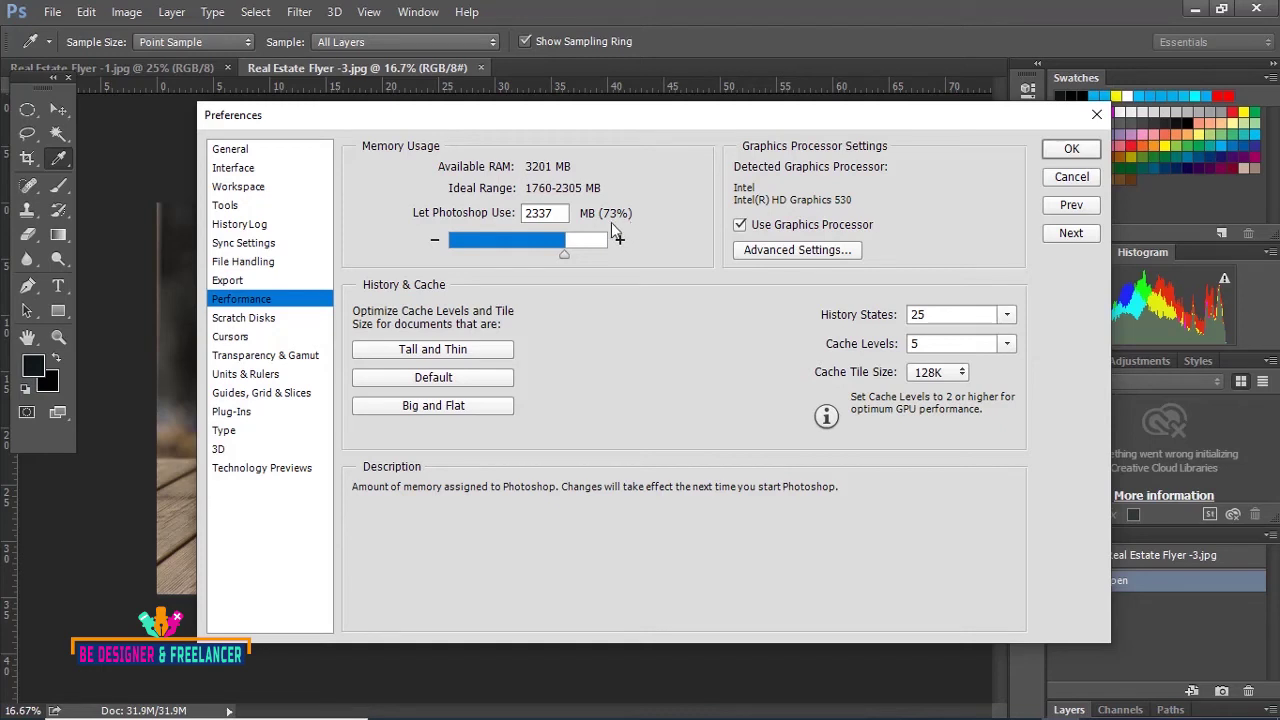
drag(572, 258, 566, 254)
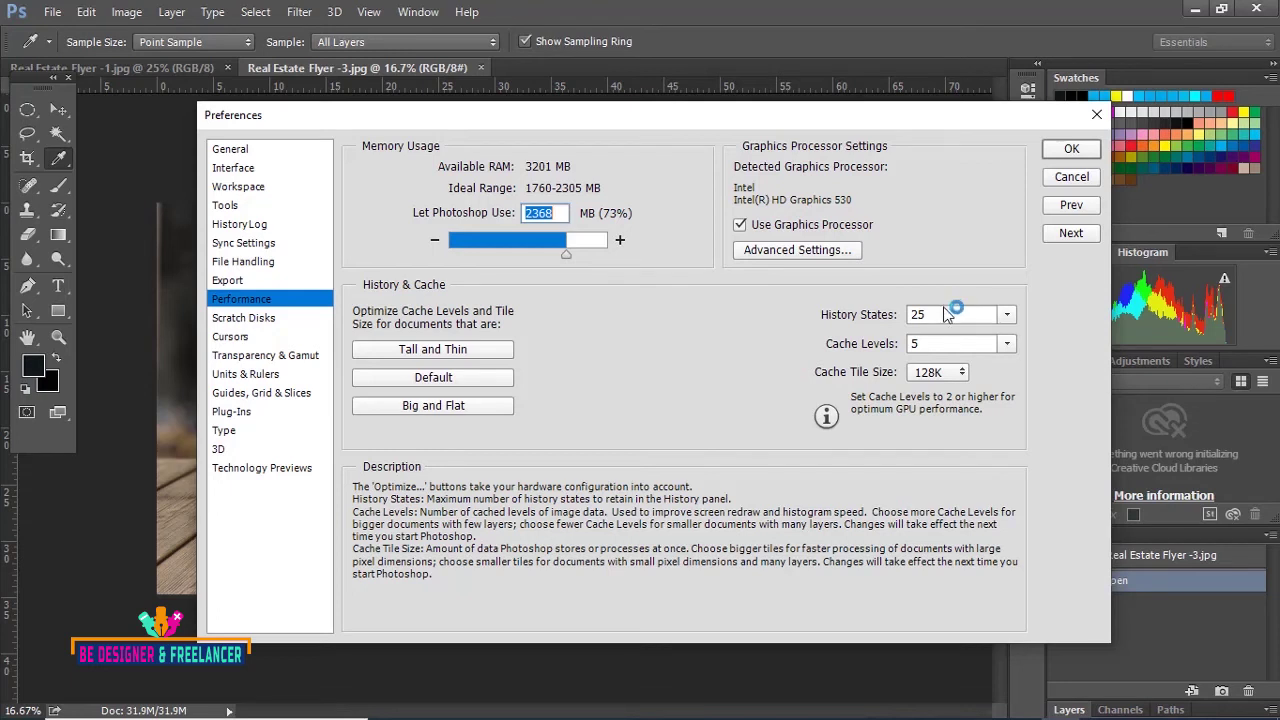
click(935, 315)
Step: Check the drives on the Scratch Disks page, then move to the Units & Rulers page
click(255, 321)
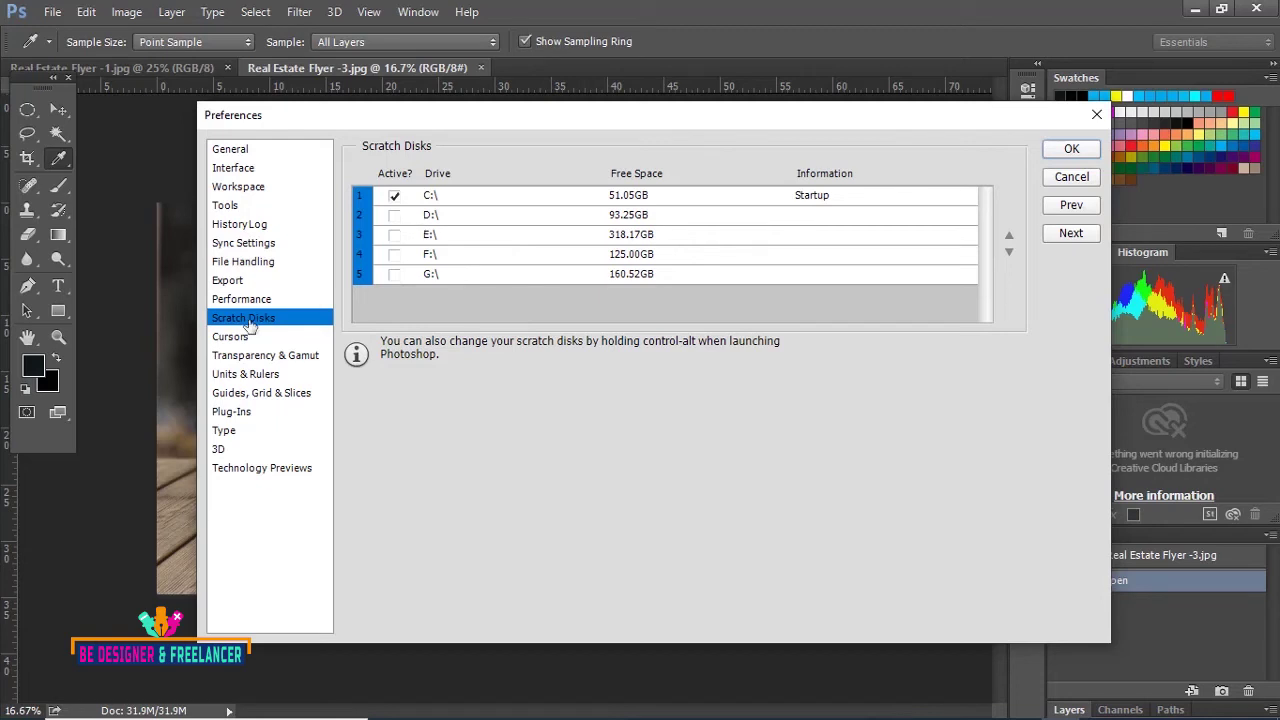
click(252, 378)
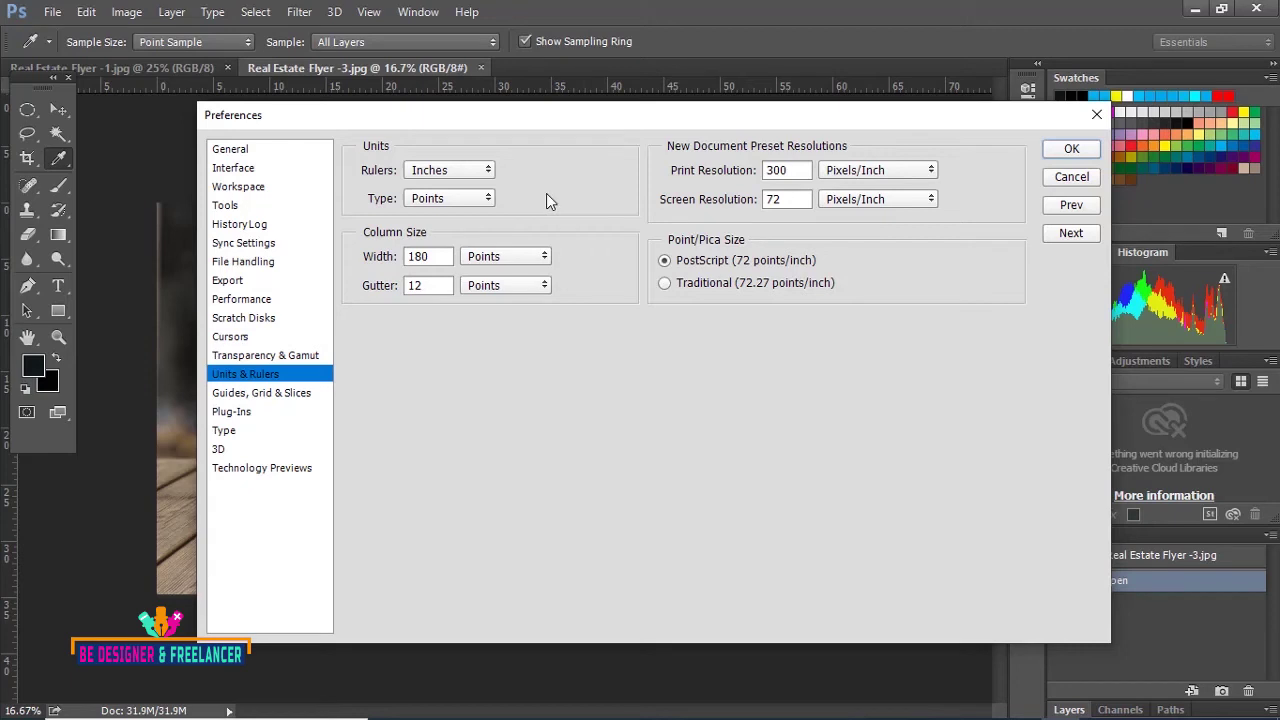
Step: Switch ruler units to Pixels and back to Inches, then go to Guides, Grid & Slices
click(489, 171)
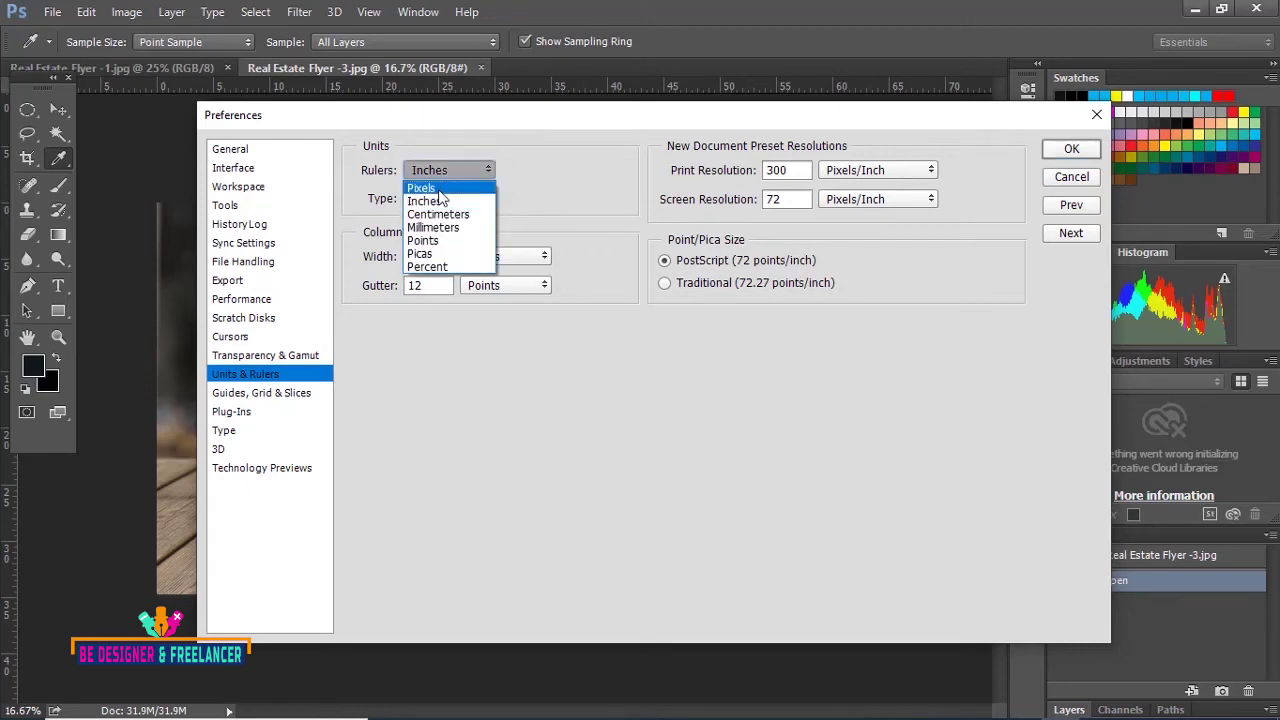
click(440, 186)
click(487, 171)
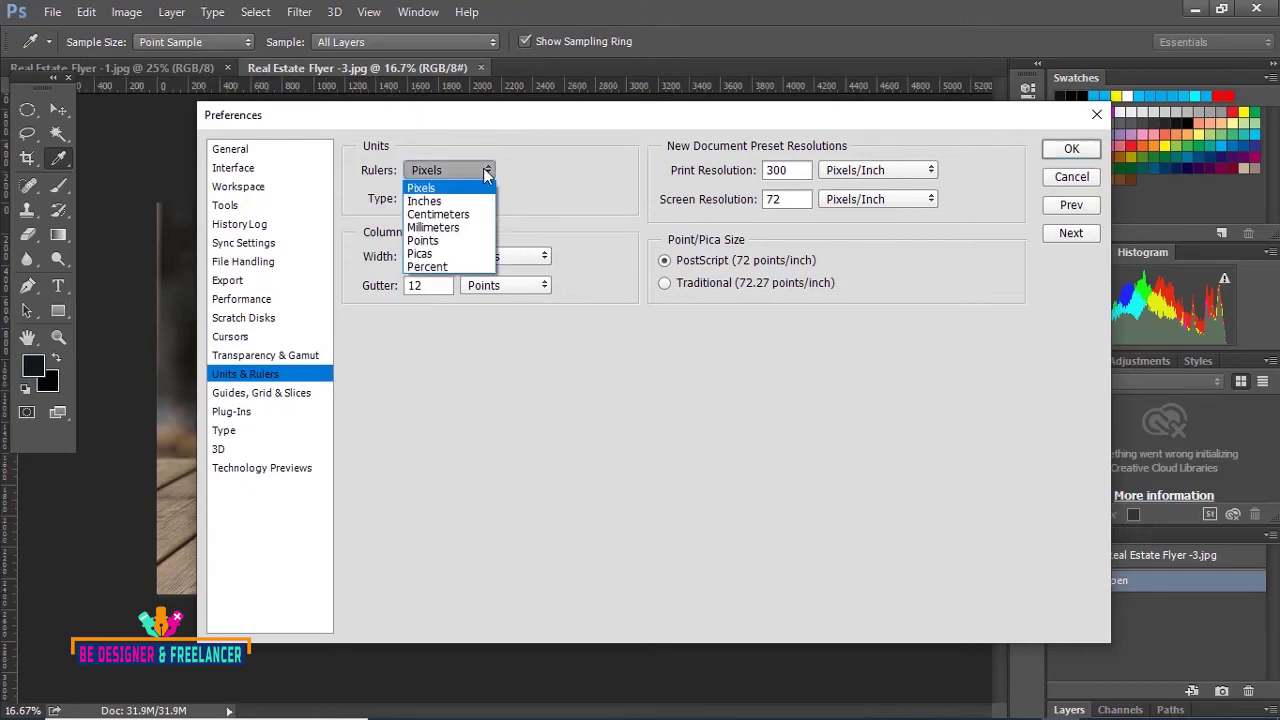
click(437, 202)
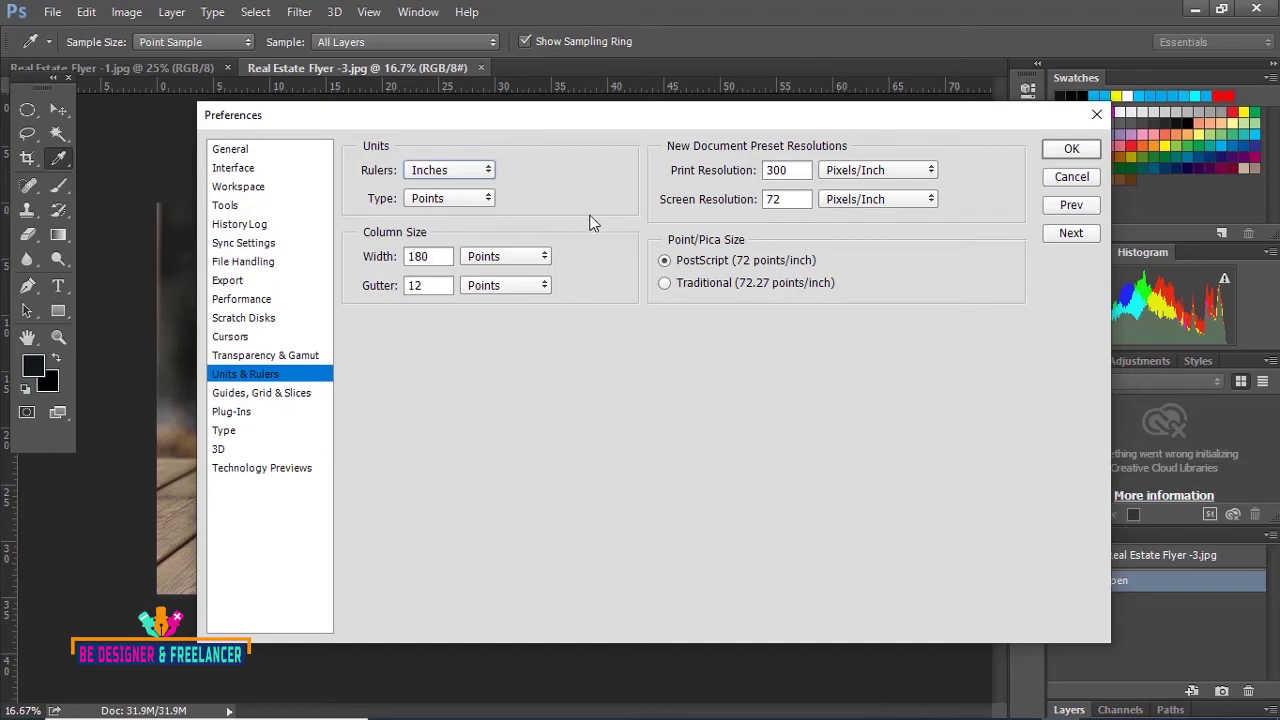
click(287, 398)
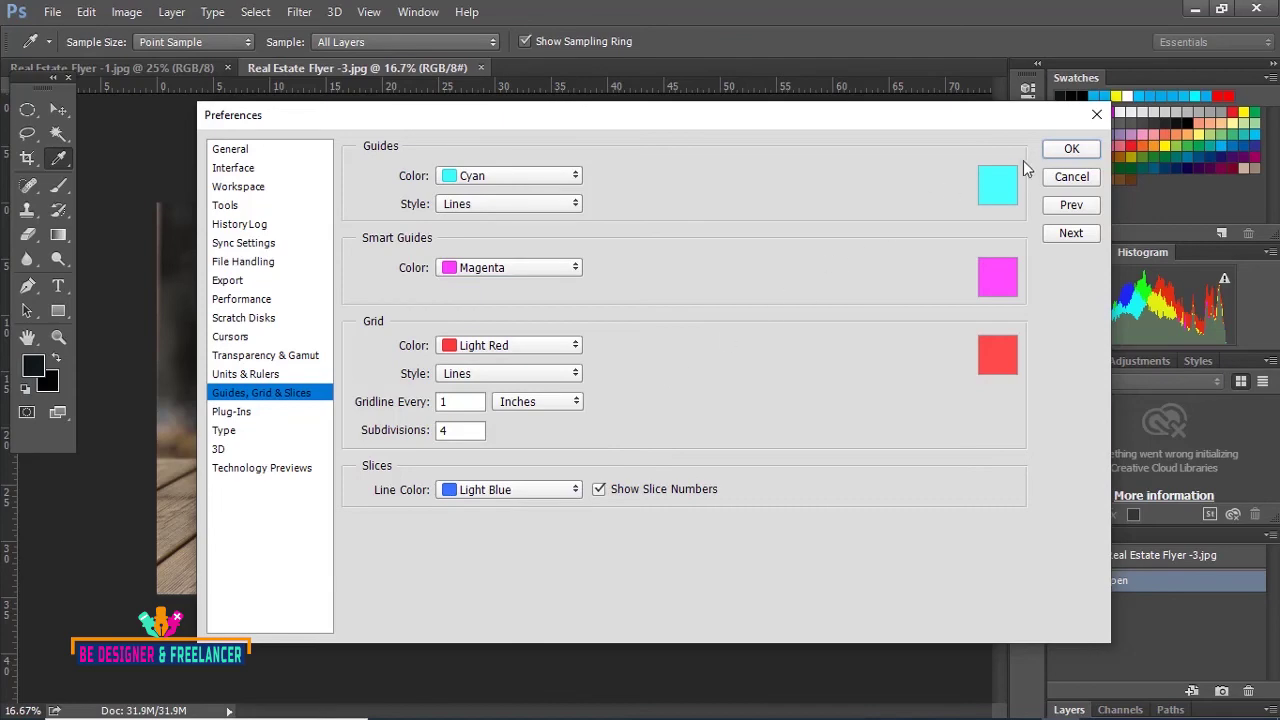
Step: Accept the Preferences and turn on the Light Red grid via View > Show > Grid
click(1071, 148)
key(e)
click(418, 12)
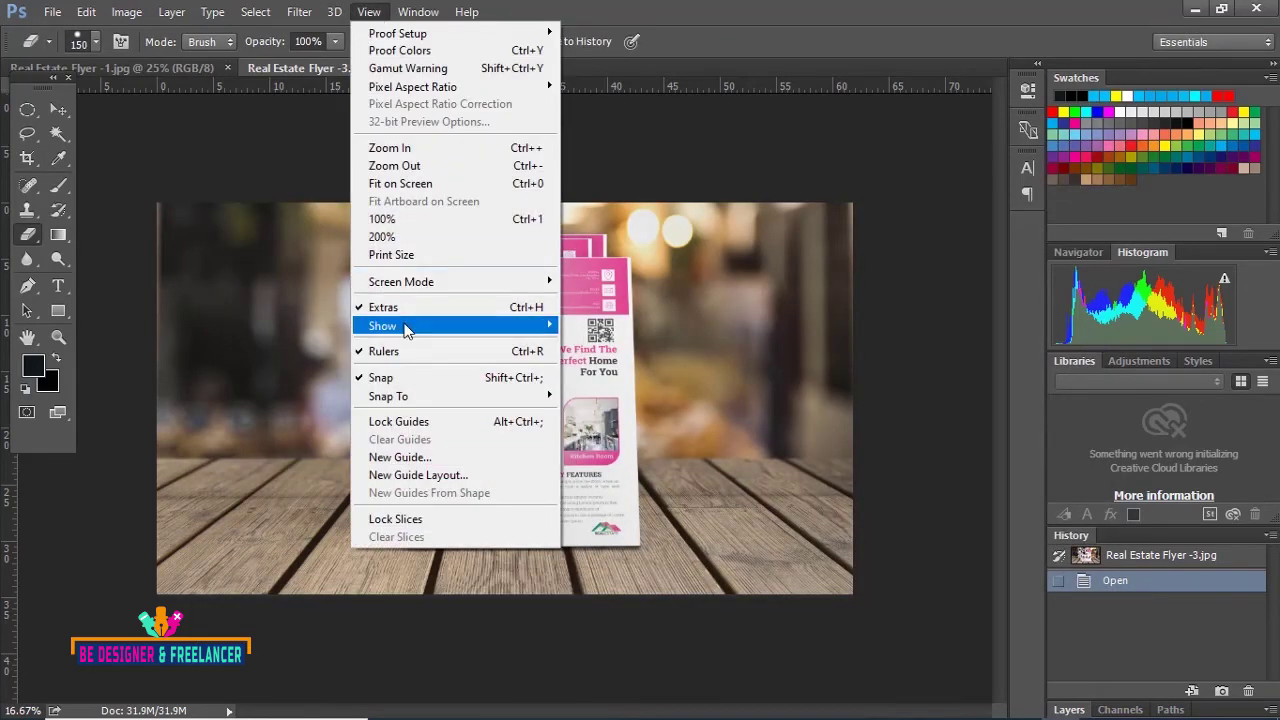
mouse_move(382, 326)
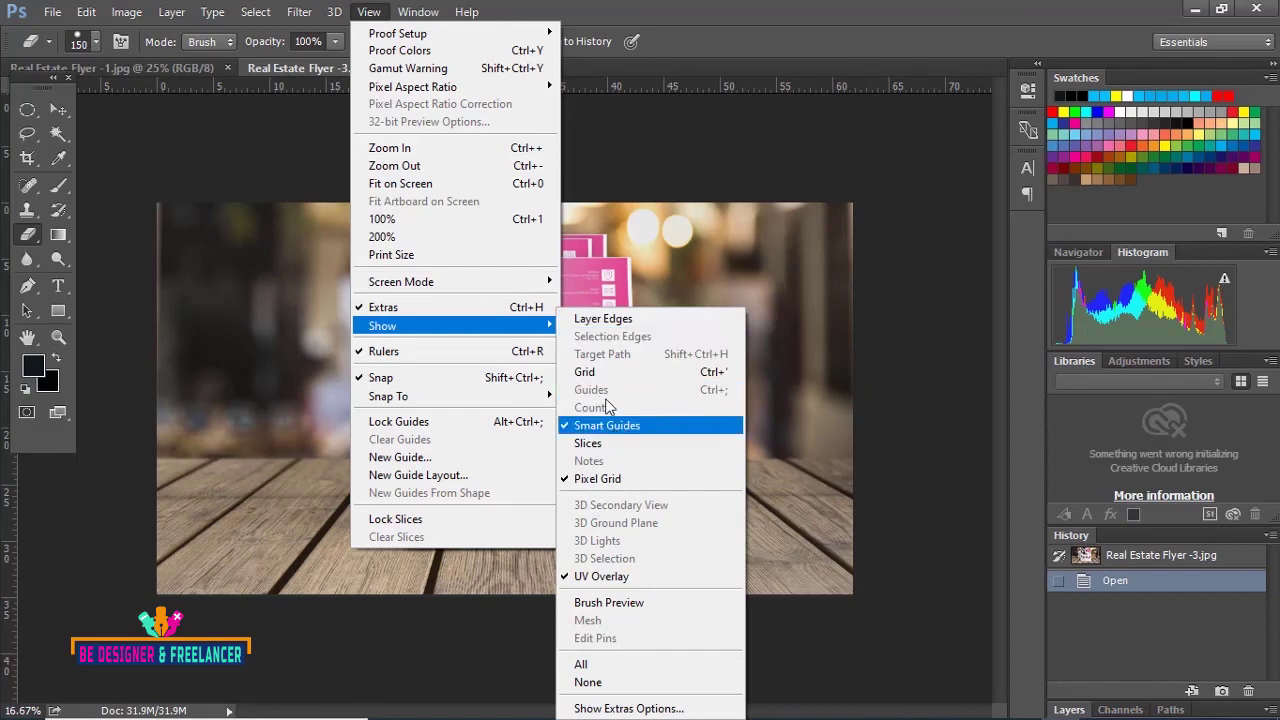
click(597, 373)
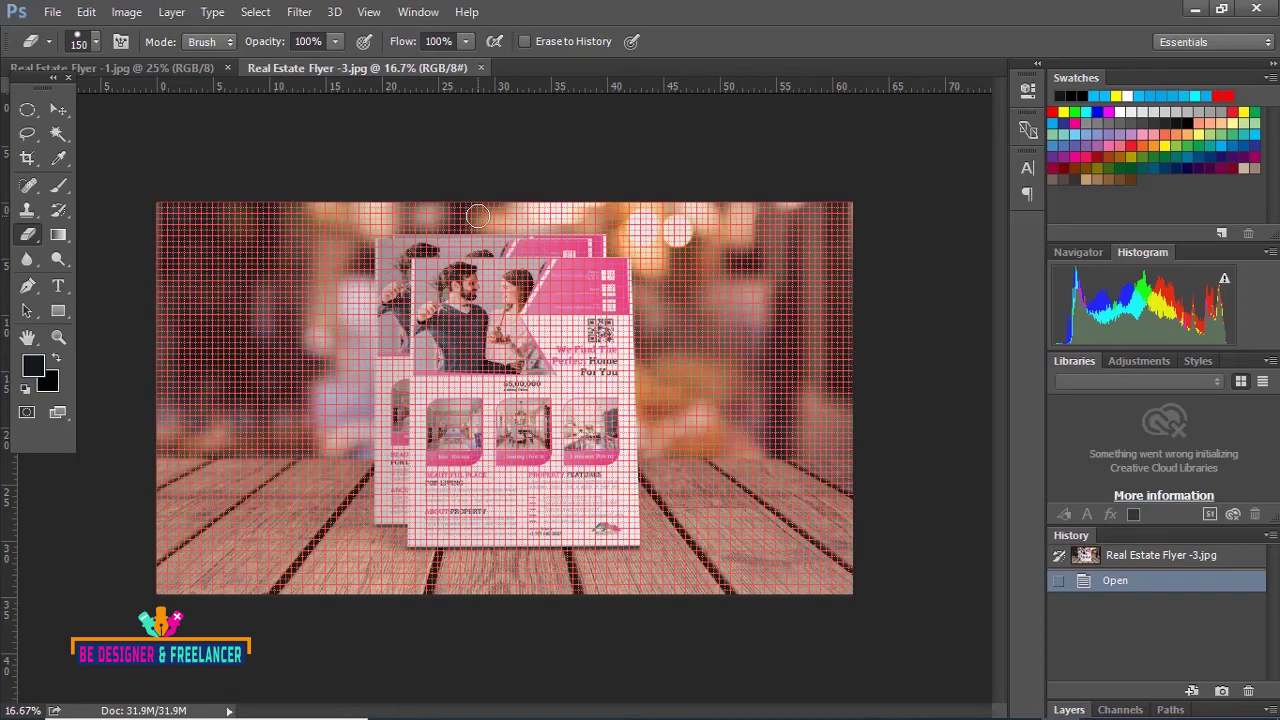
Step: Revisit the Guides, Grid & Slices preferences, close them, and turn off View > Show > Grid
click(84, 12)
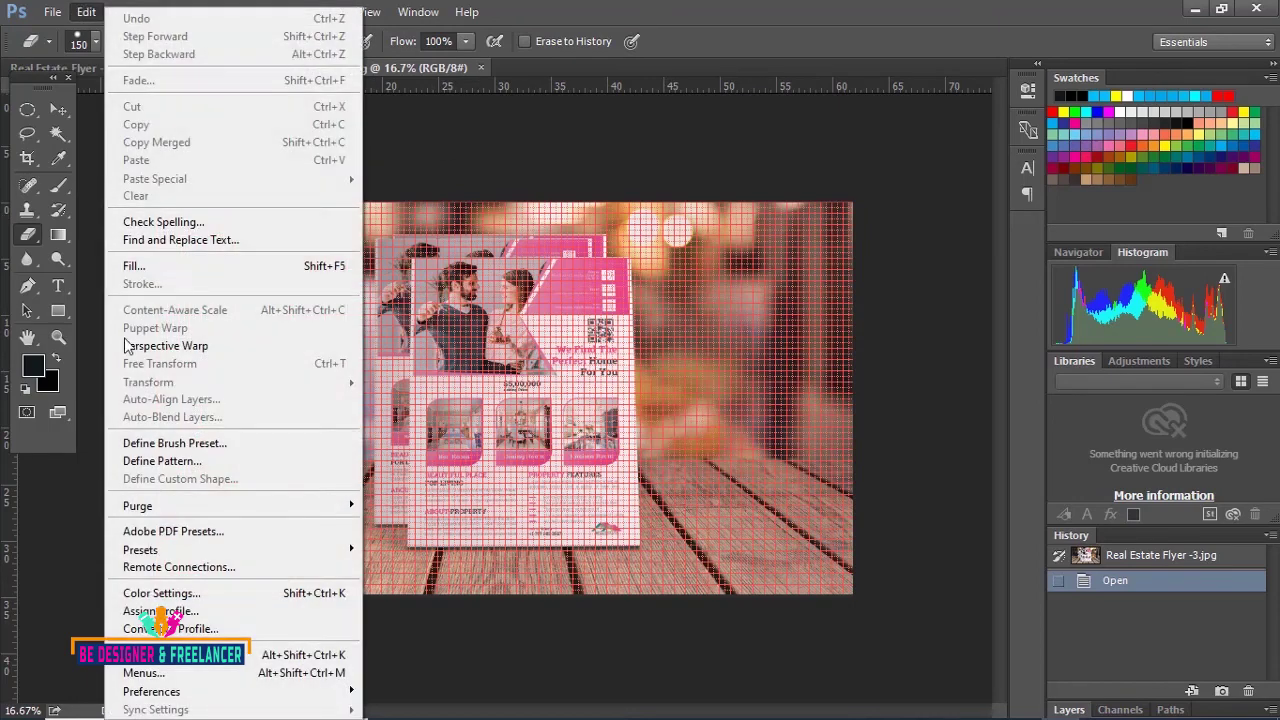
mouse_move(151, 691)
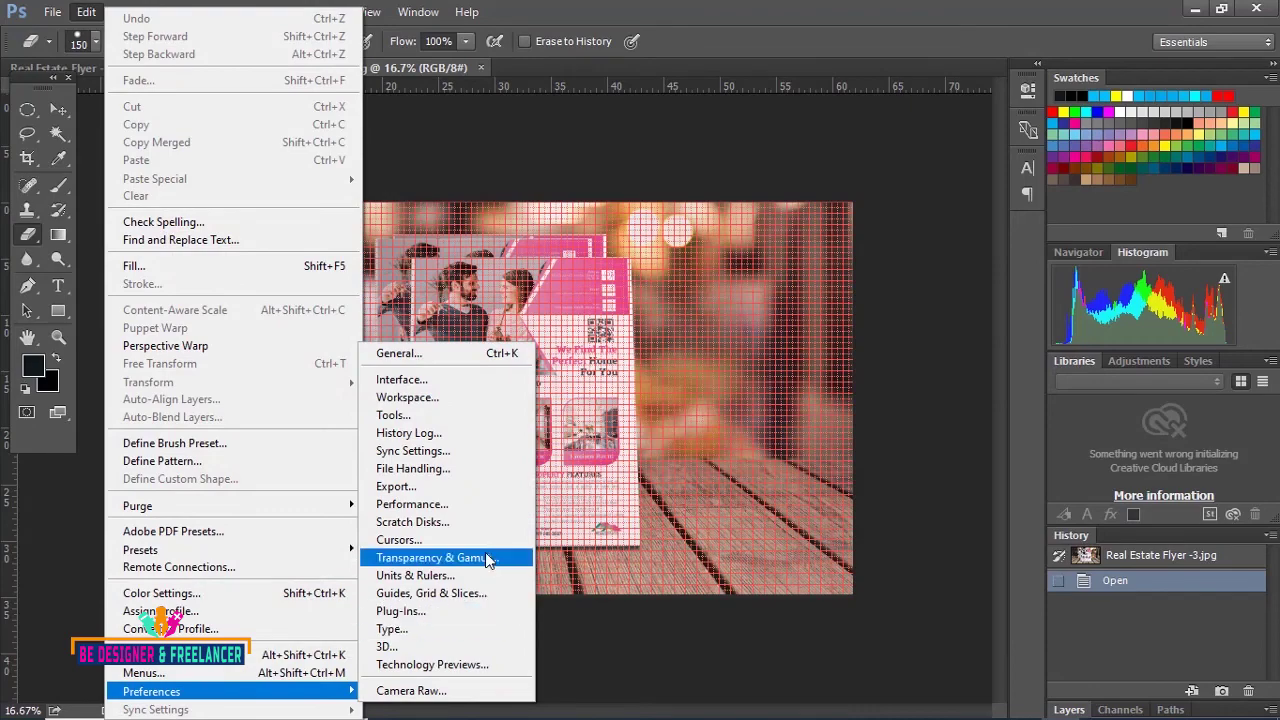
click(412, 593)
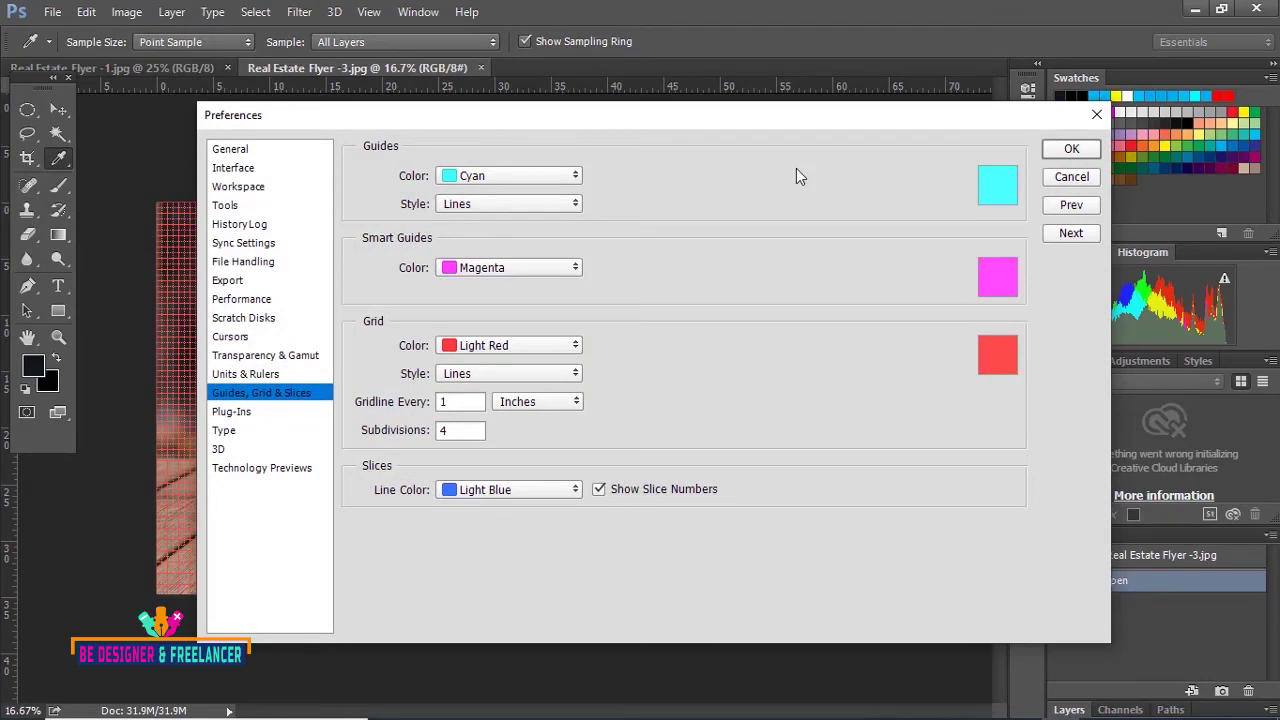
click(1066, 150)
key(e)
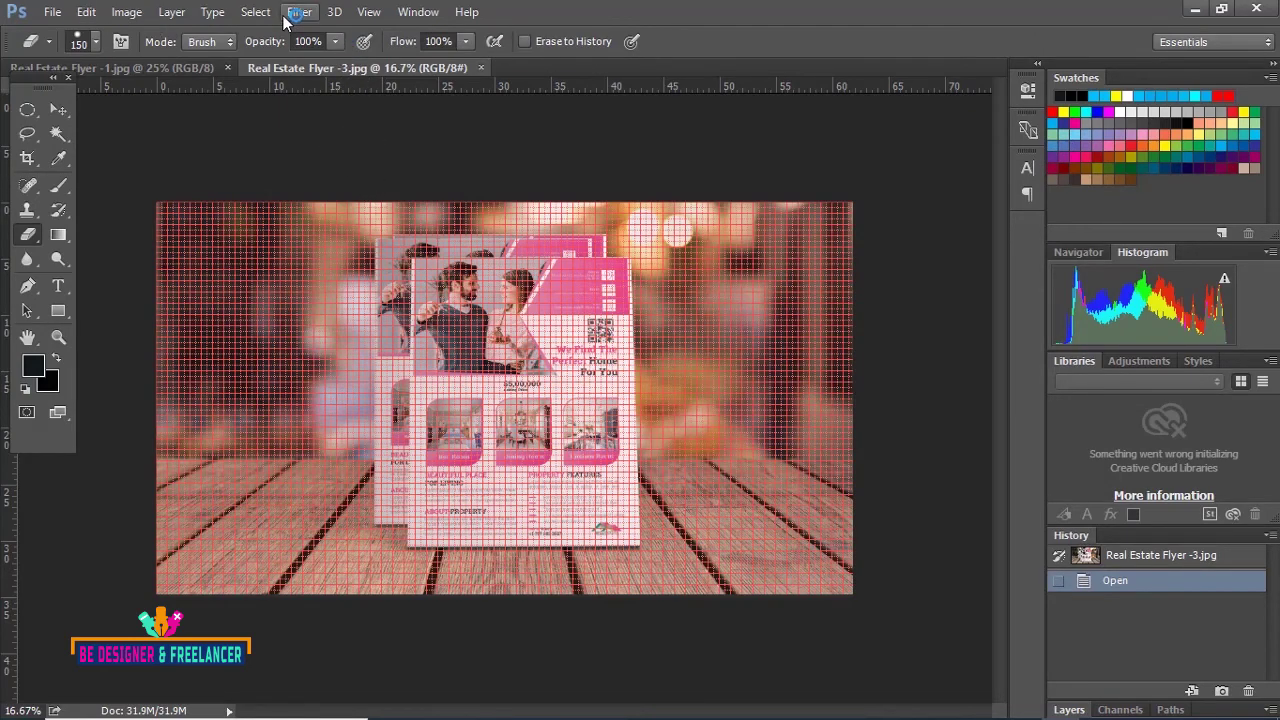
click(368, 12)
mouse_move(428, 326)
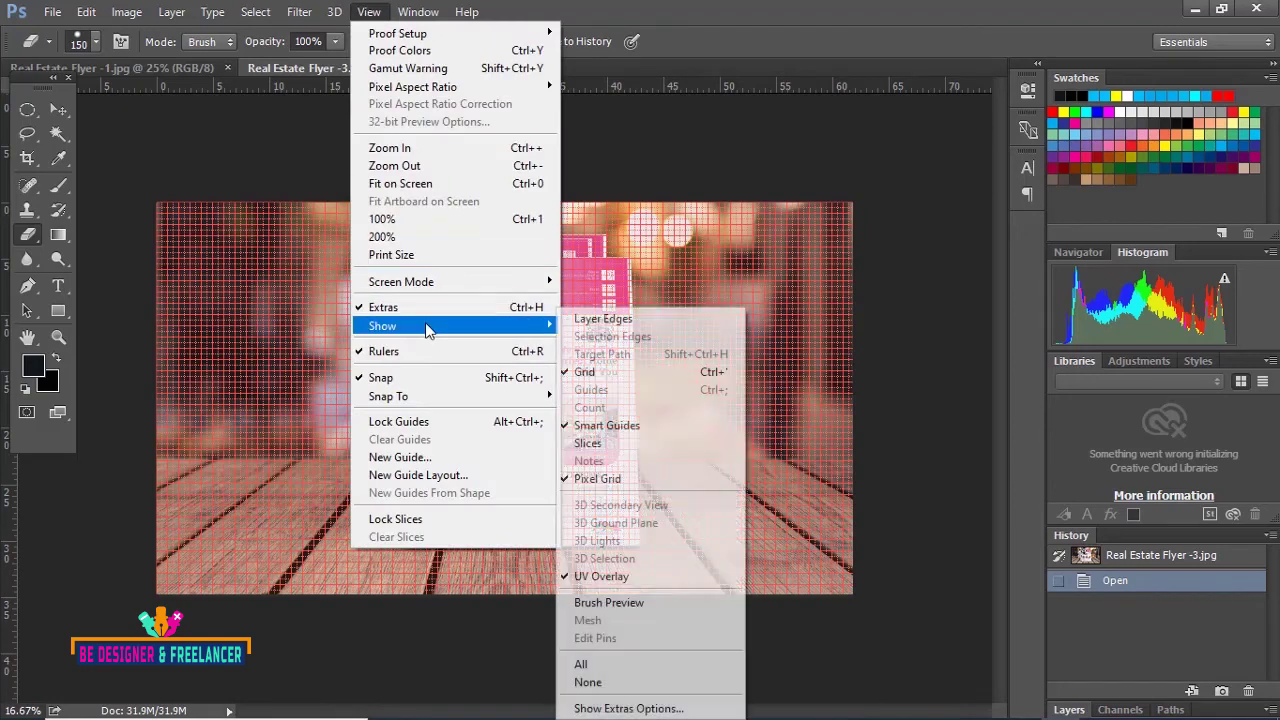
click(588, 371)
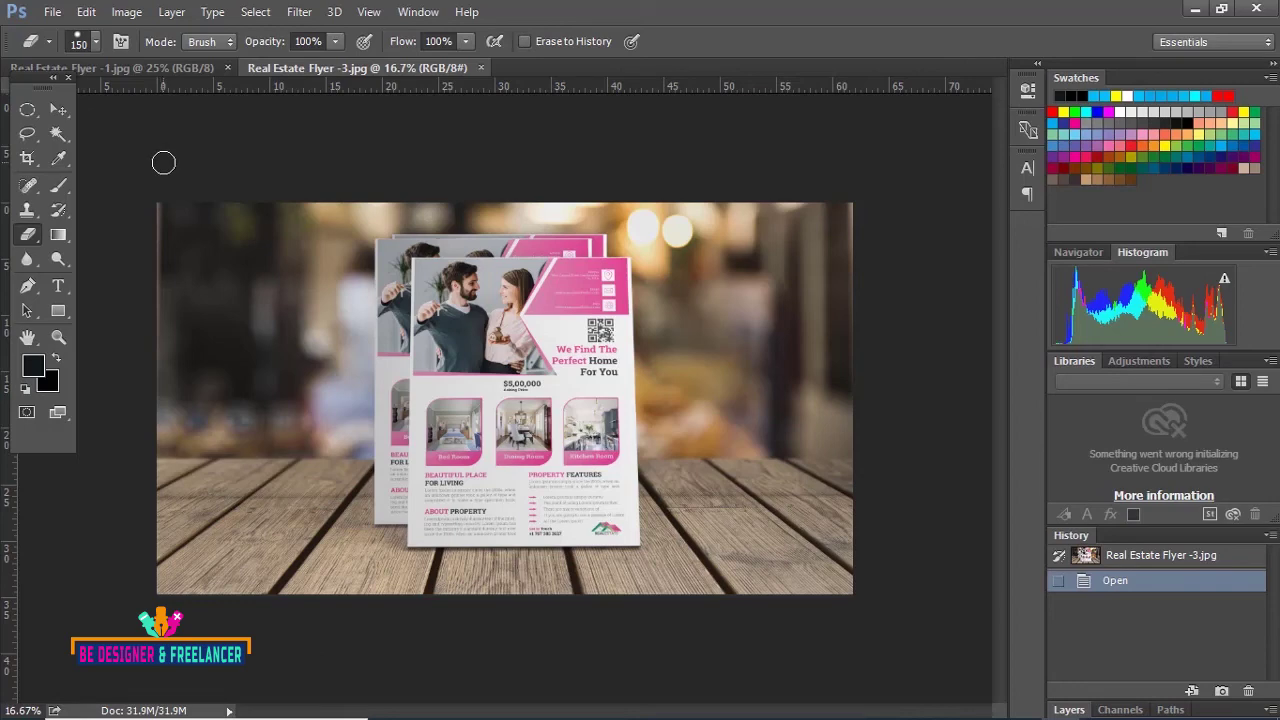
click(87, 13)
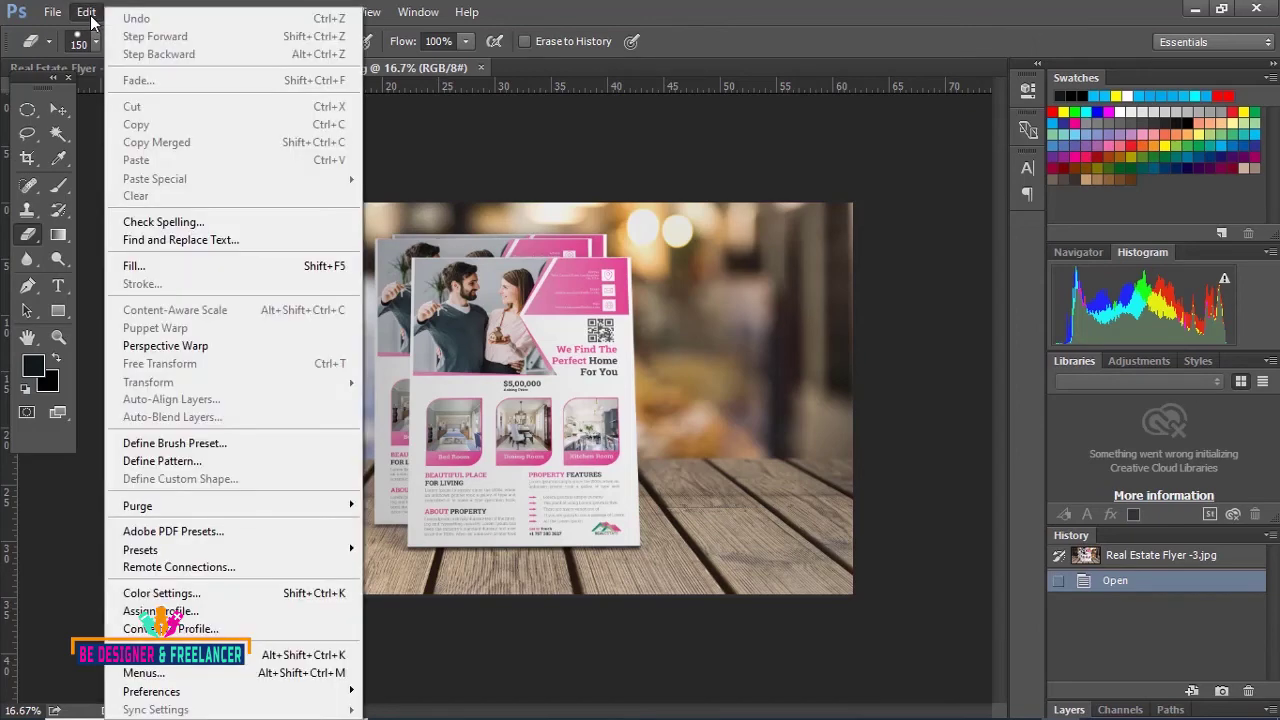
click(226, 655)
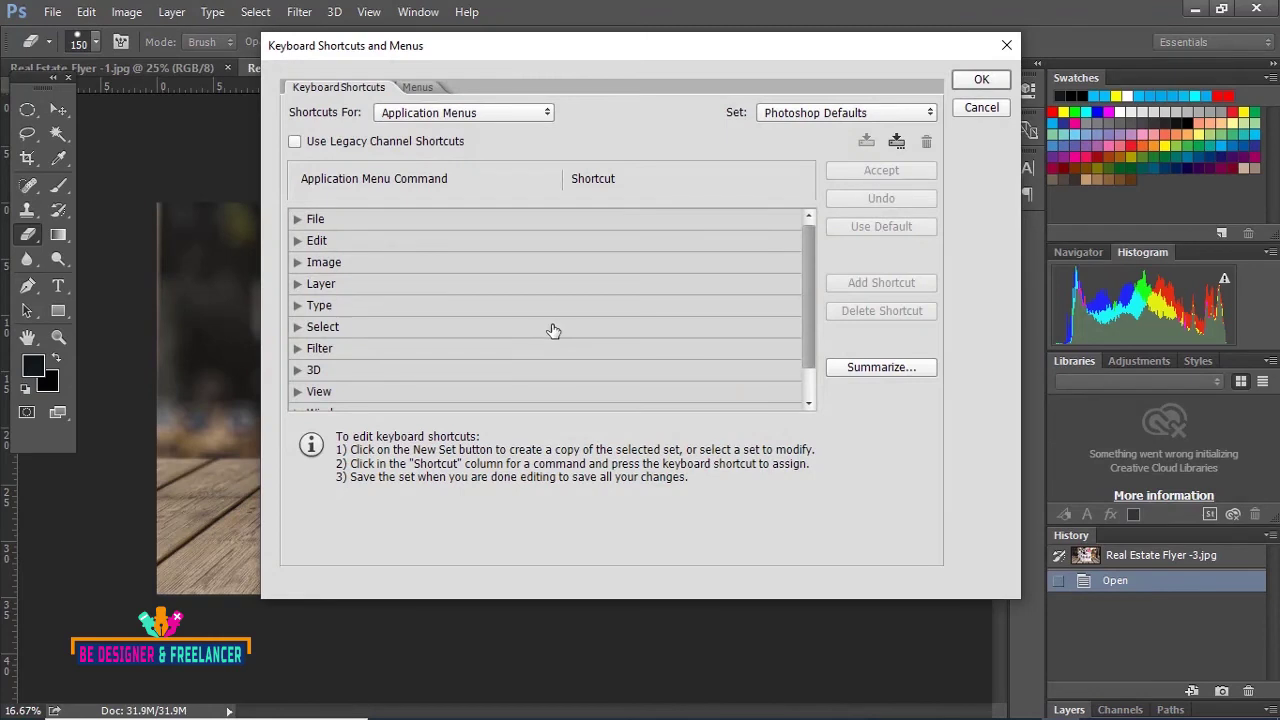
click(297, 220)
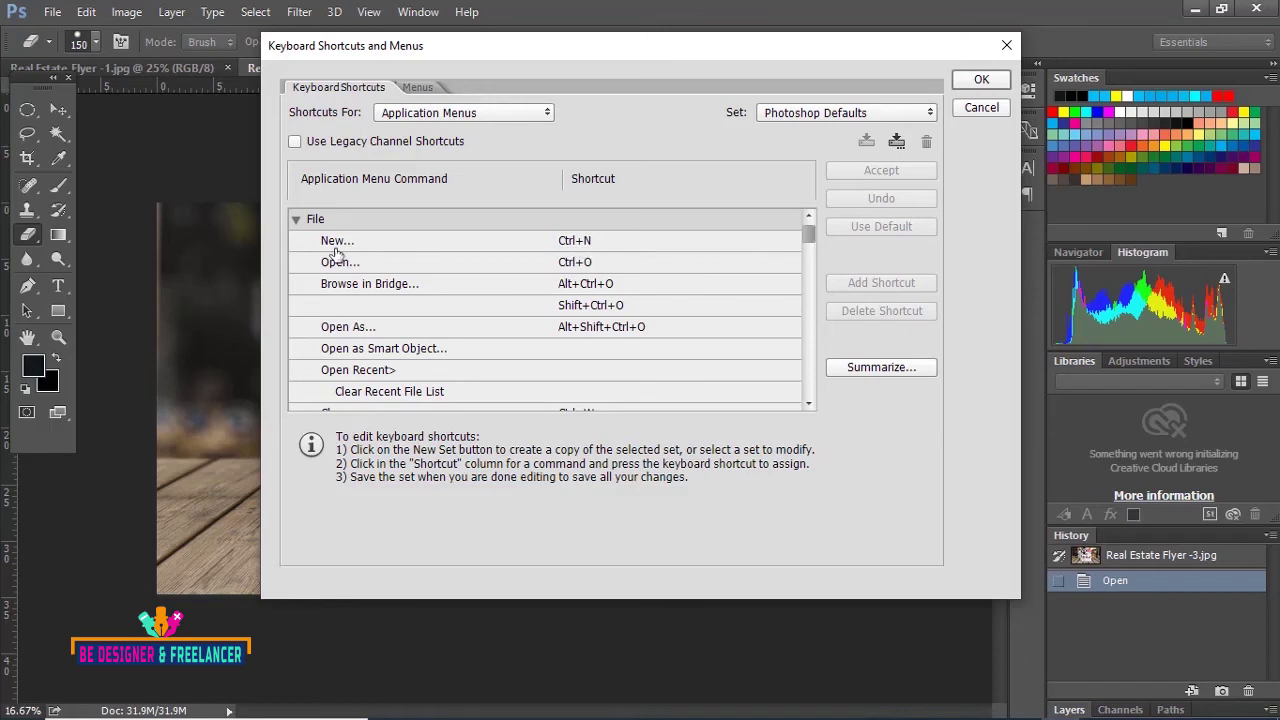
click(980, 80)
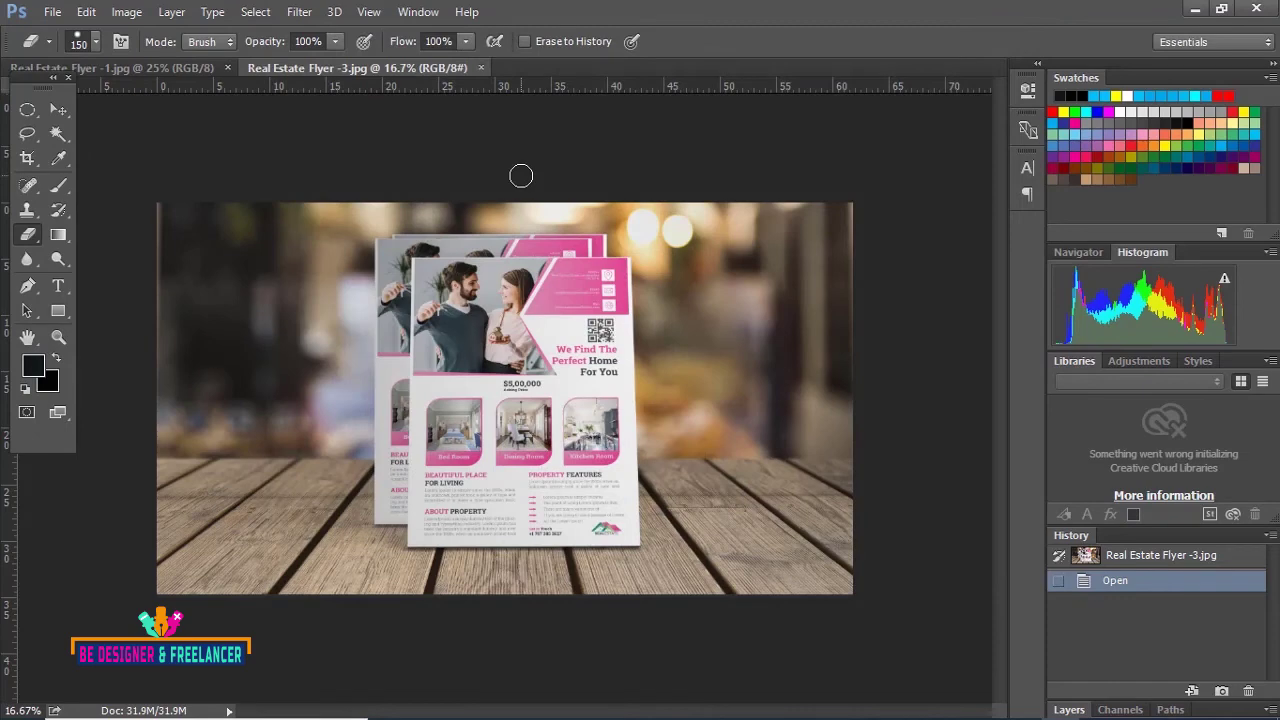
Step: Create a default 127 × 126 px, 72 ppi white Untitled-1 document with Ctrl+N
key(ctrl+n)
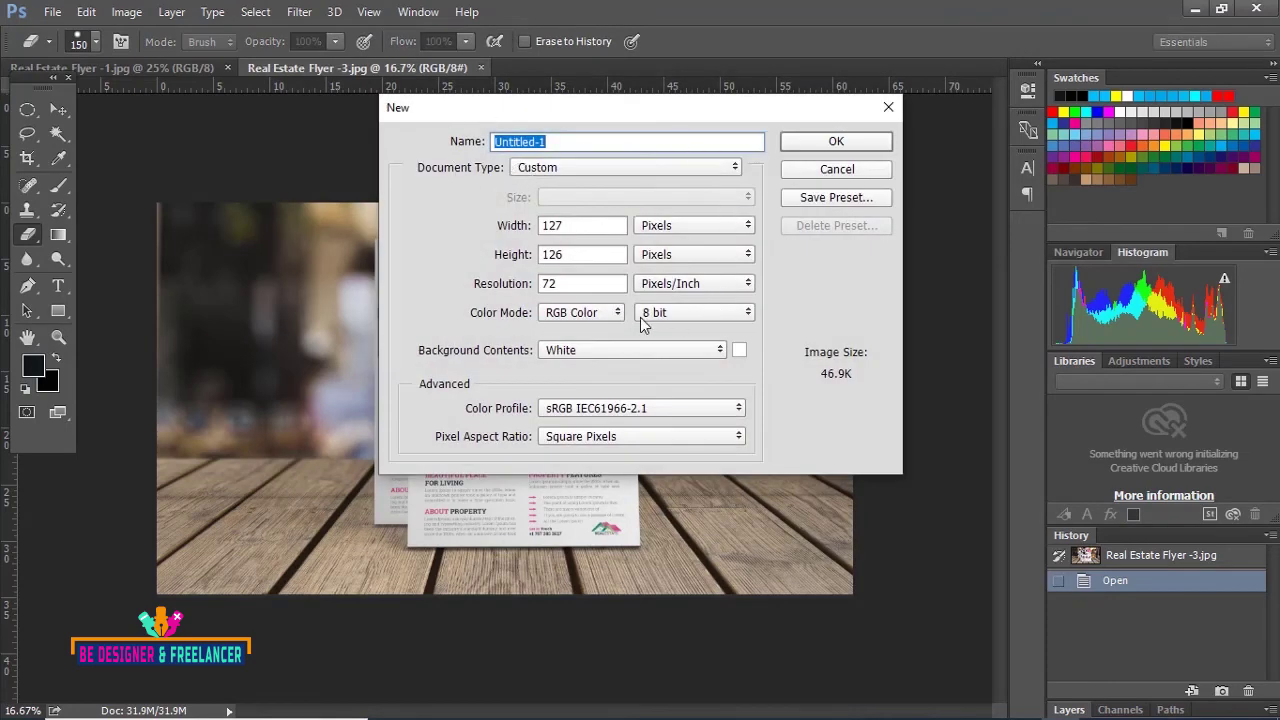
click(833, 141)
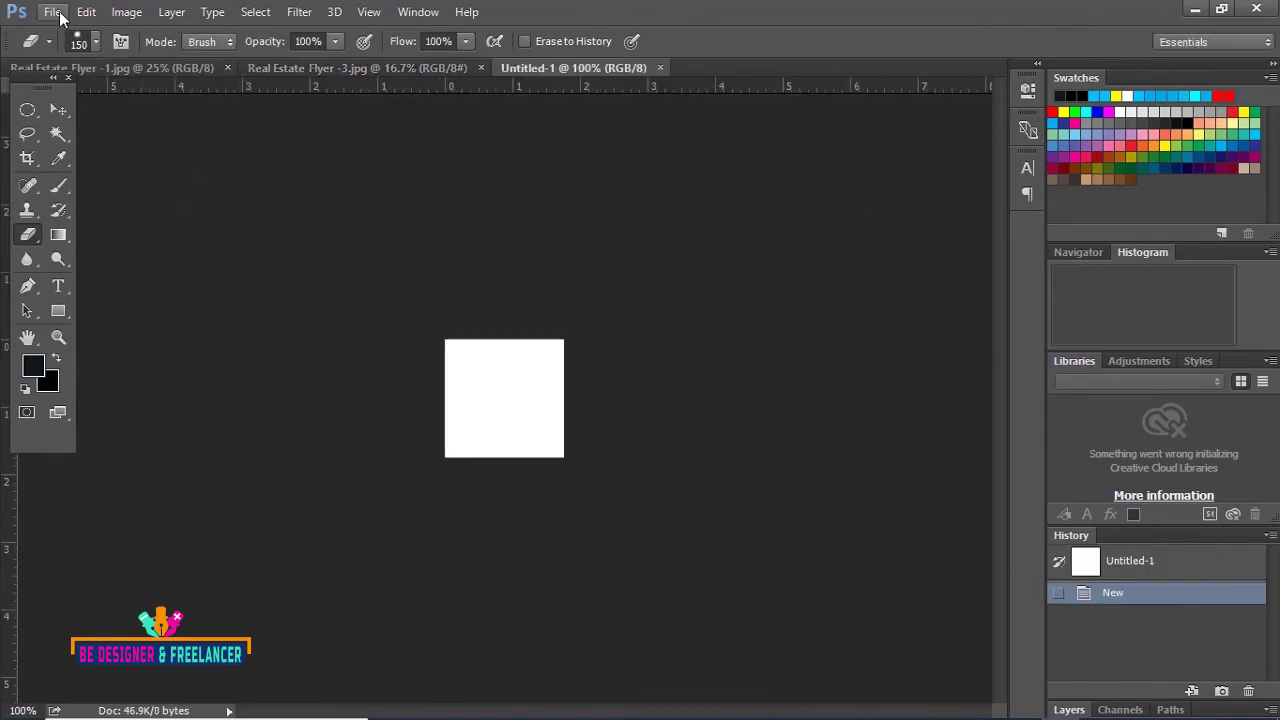
click(55, 12)
mouse_move(86, 12)
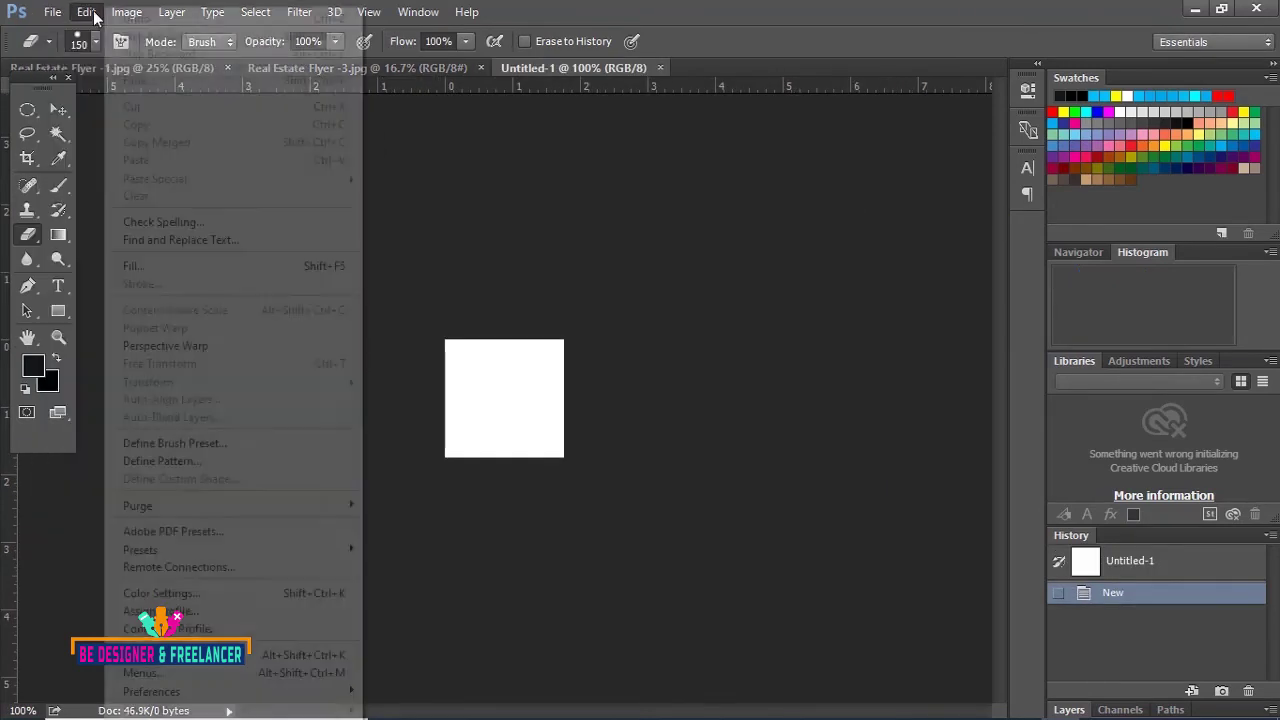
Step: In Keyboard Shortcuts, select the File > New command and collapse the File group
click(160, 654)
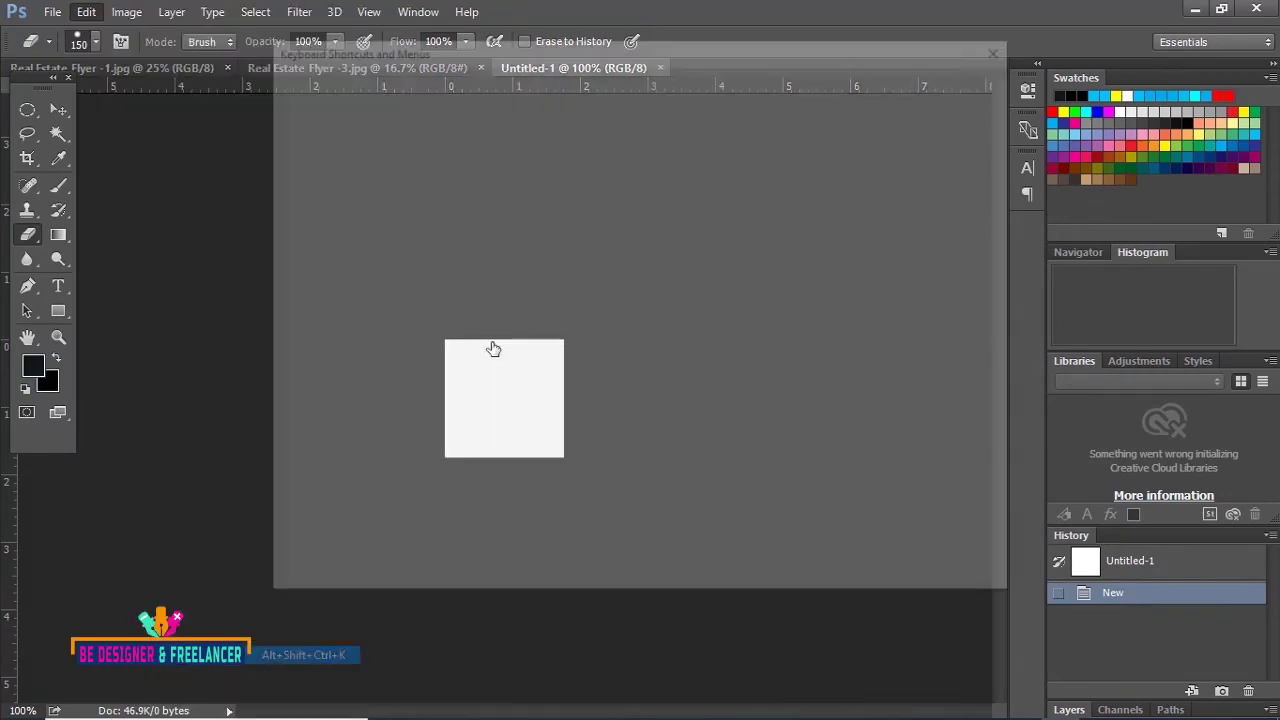
click(574, 245)
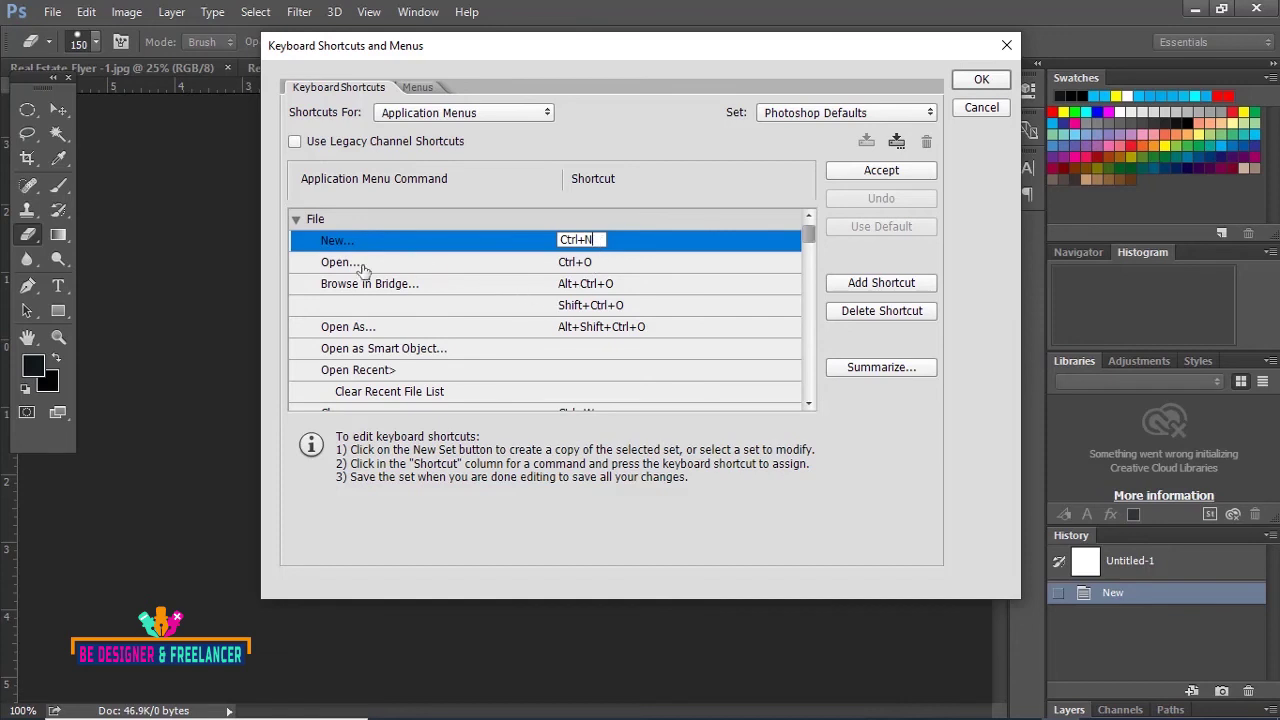
click(296, 219)
Step: Expand the Edit shortcuts, then float the Tools panel and dock it back at the left edge
click(297, 241)
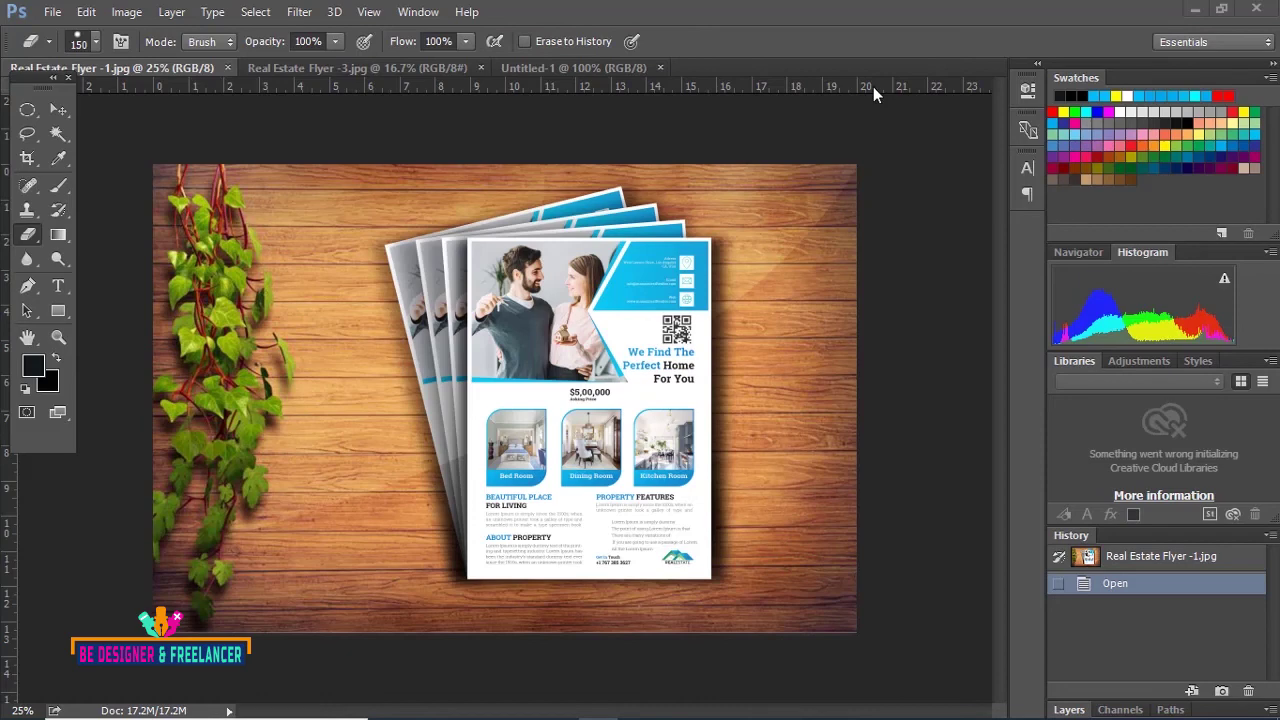
drag(40, 78, 139, 92)
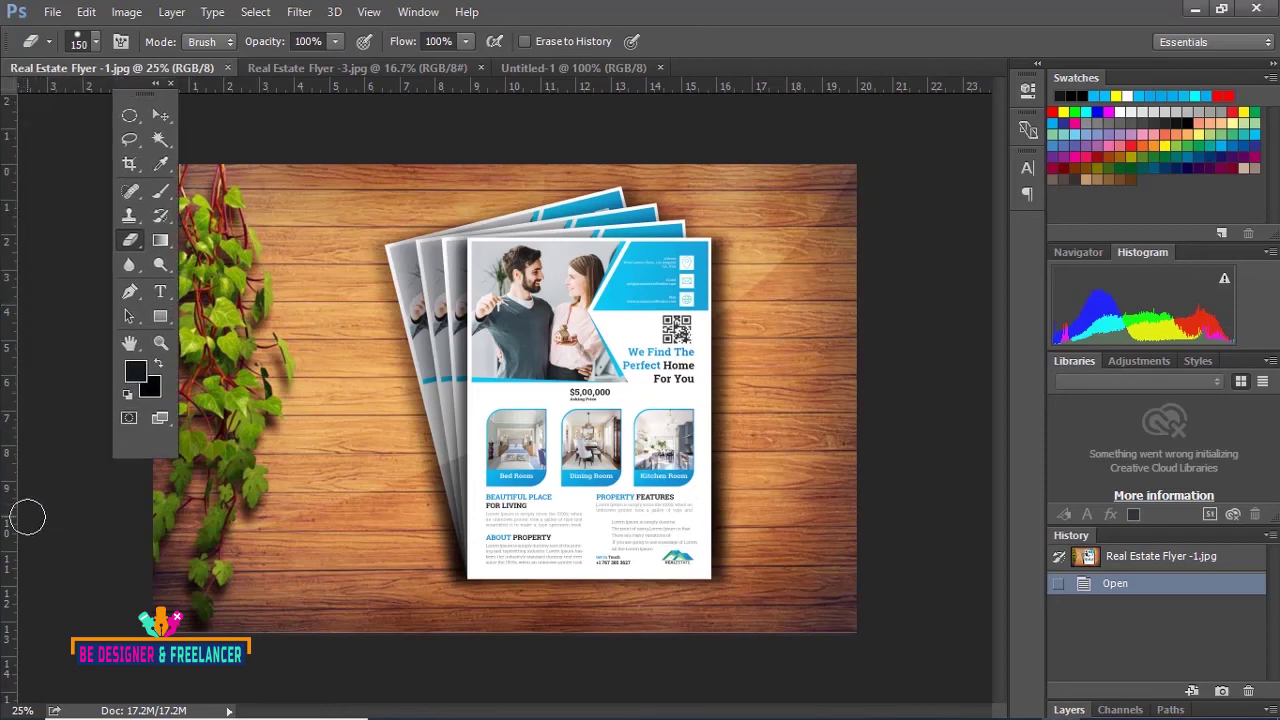
drag(133, 79, 35, 82)
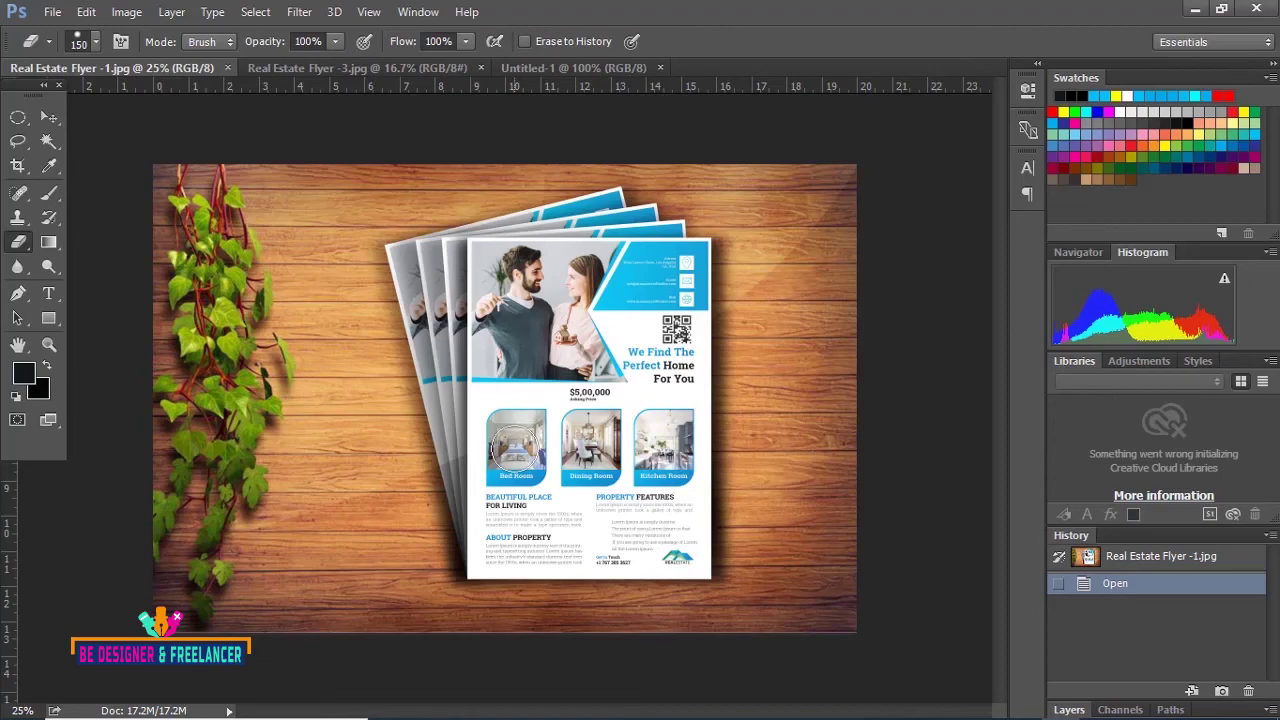
Step: Zoom the Real Estate Flyer -1 to 33.33% and pan with the scrollbars to inspect it
key(ctrl+plus)
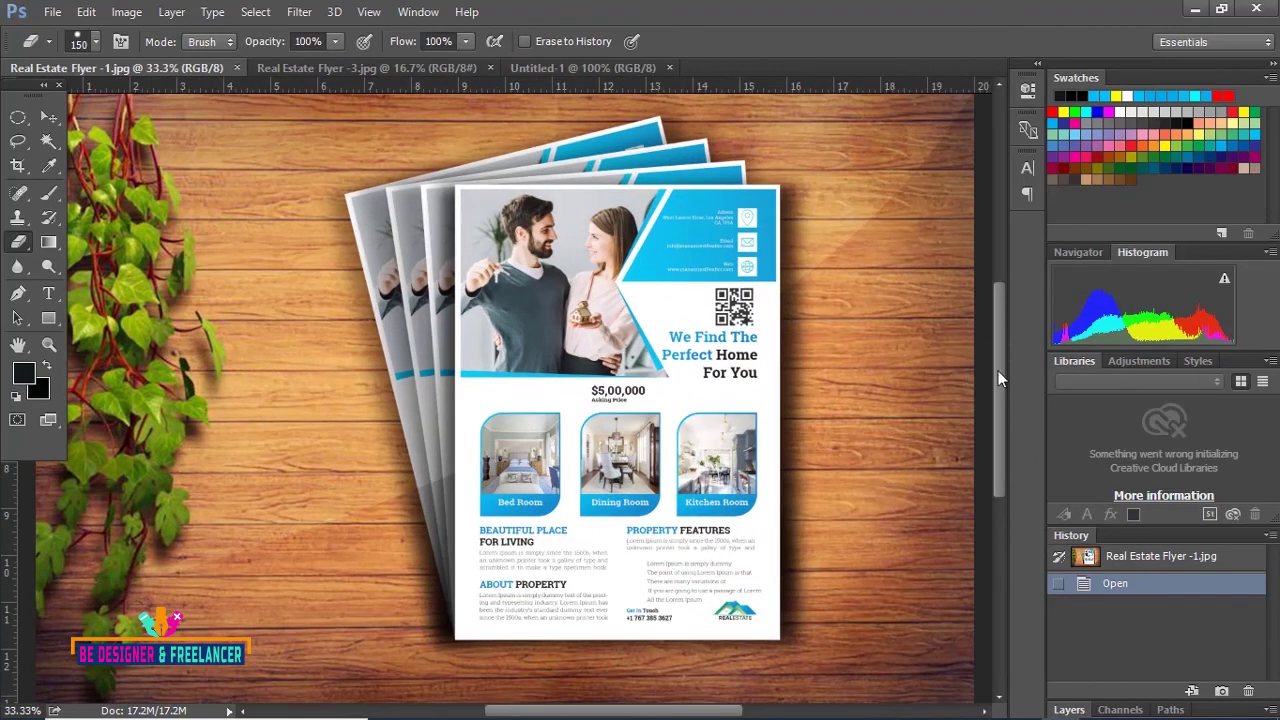
mouse_move(998, 369)
mouse_down()
mouse_move(992, 320)
mouse_move(993, 359)
mouse_up()
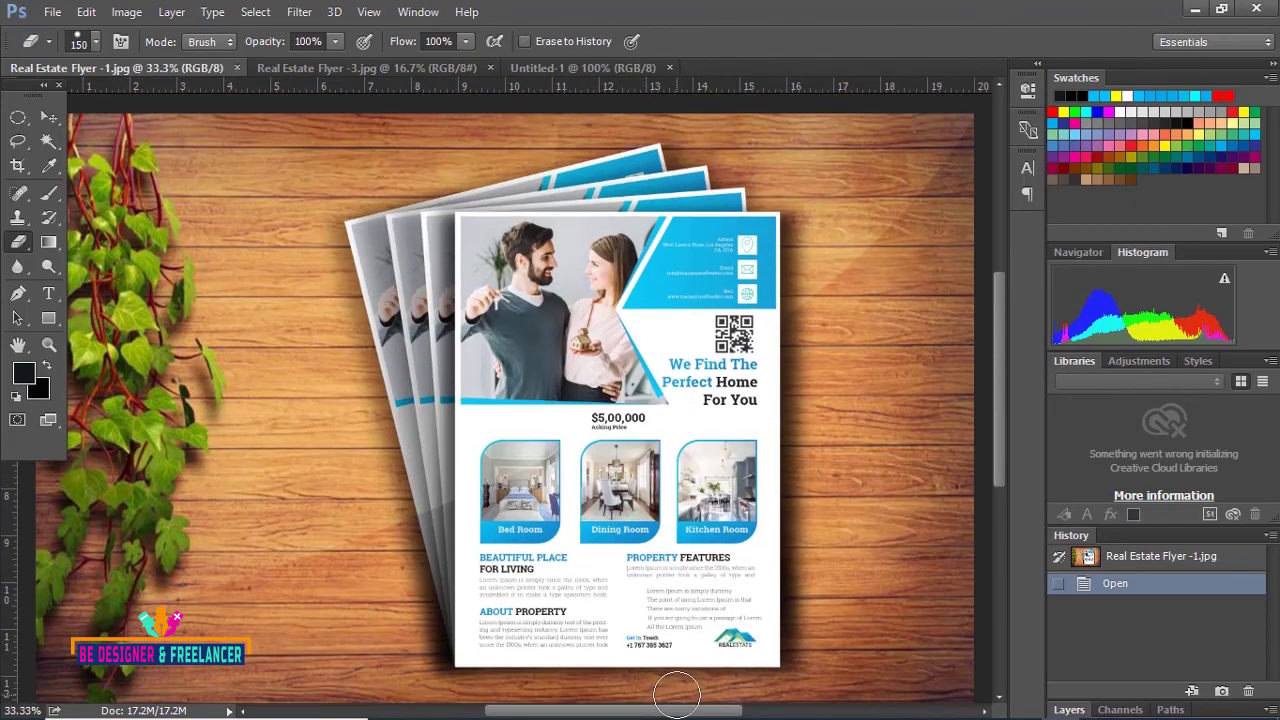
drag(678, 716, 632, 714)
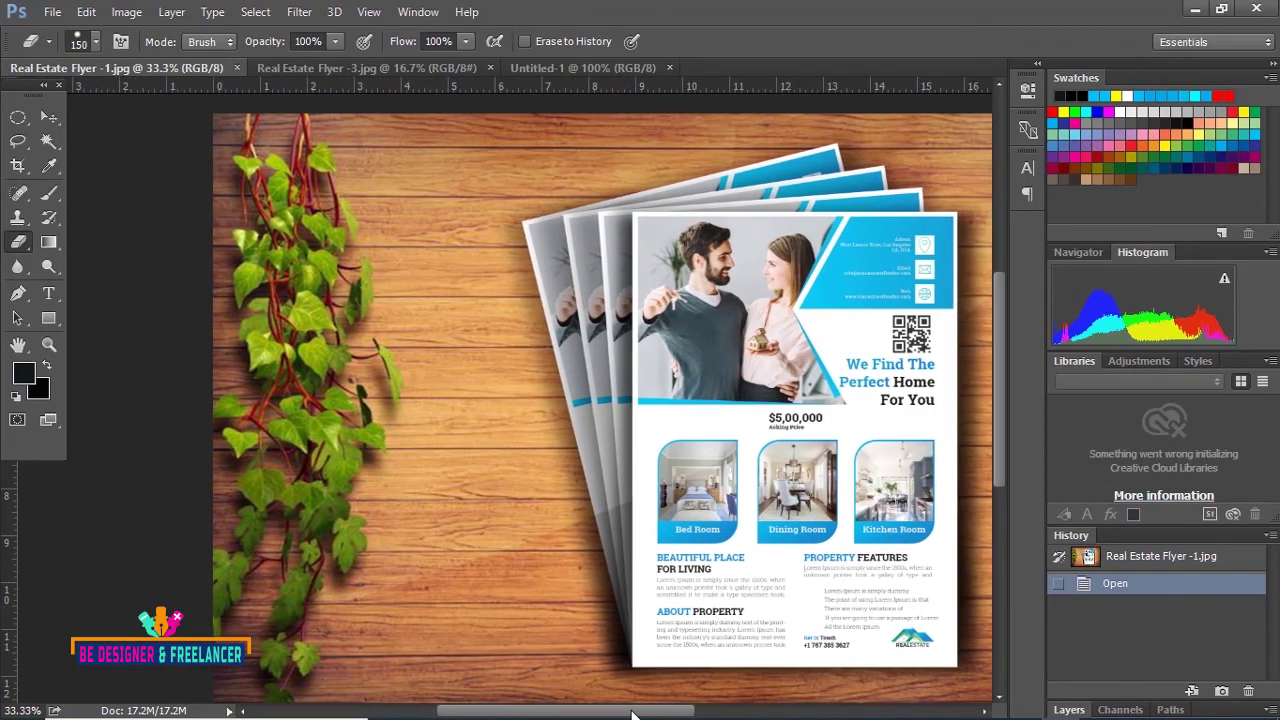
drag(632, 714, 650, 714)
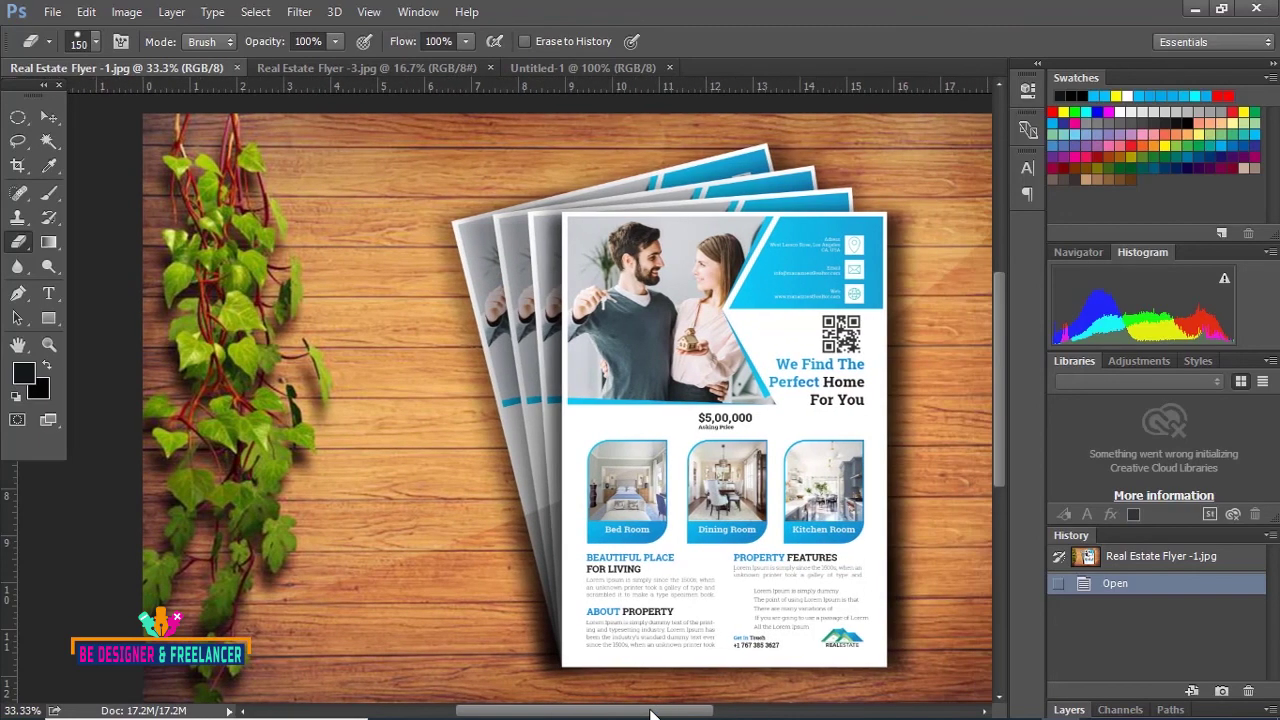
drag(650, 714, 646, 714)
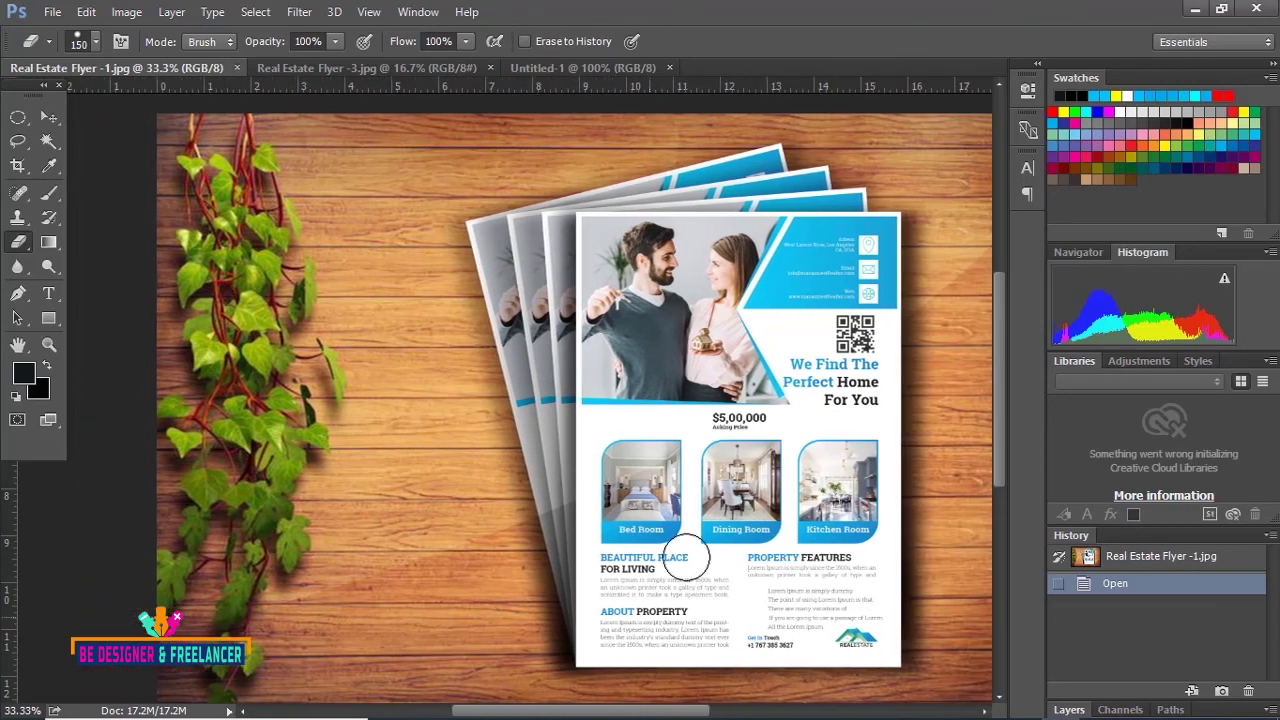
mouse_move(998, 466)
mouse_down()
mouse_move(1001, 406)
mouse_move(1003, 475)
mouse_up()
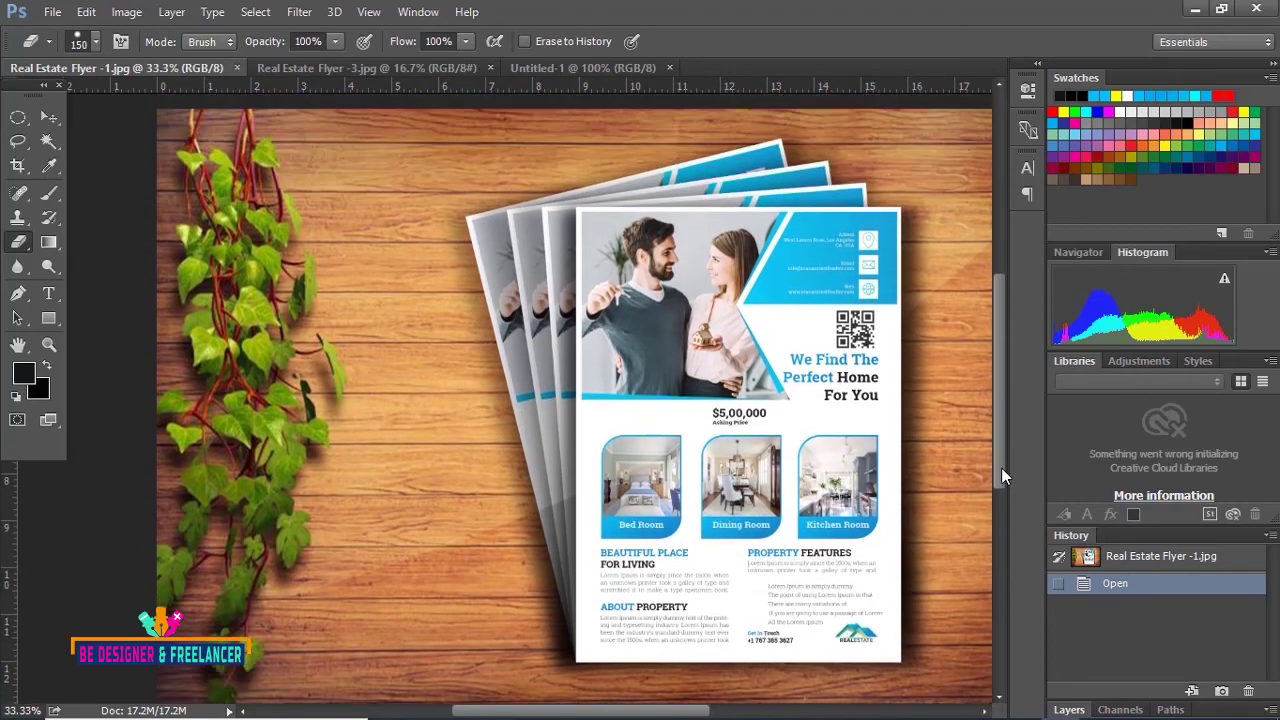
drag(1003, 477, 998, 500)
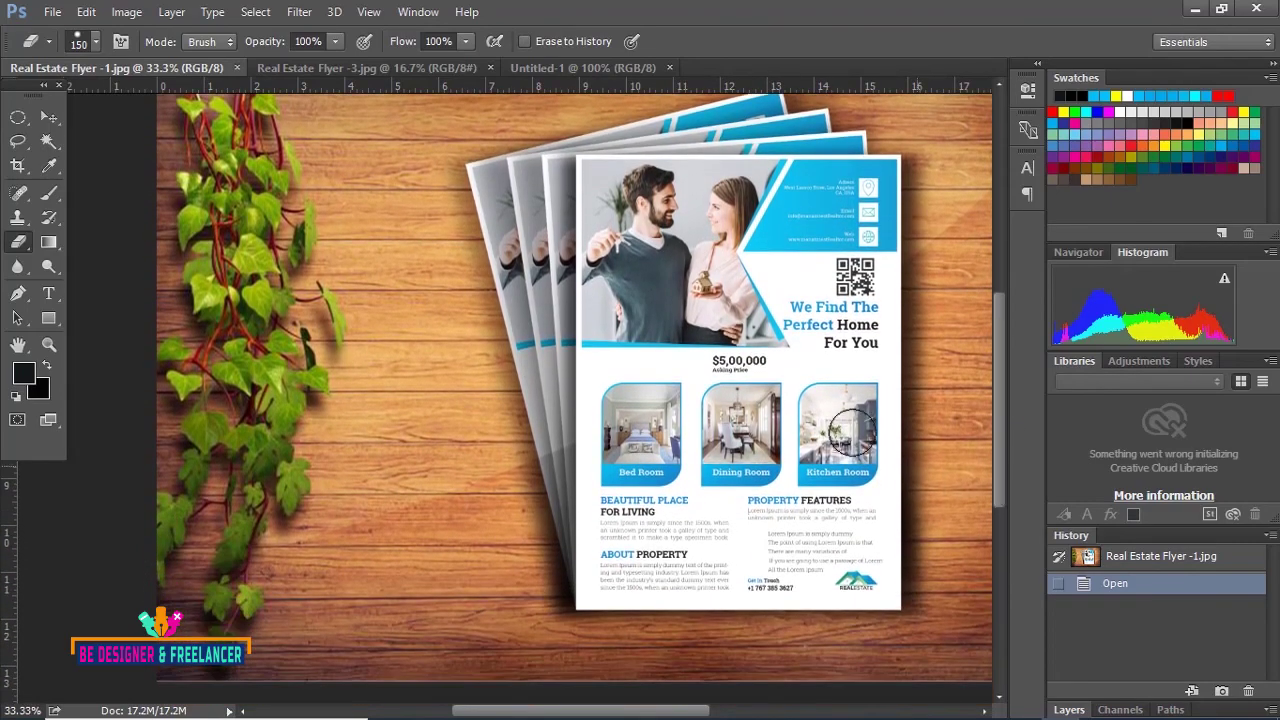
click(22, 711)
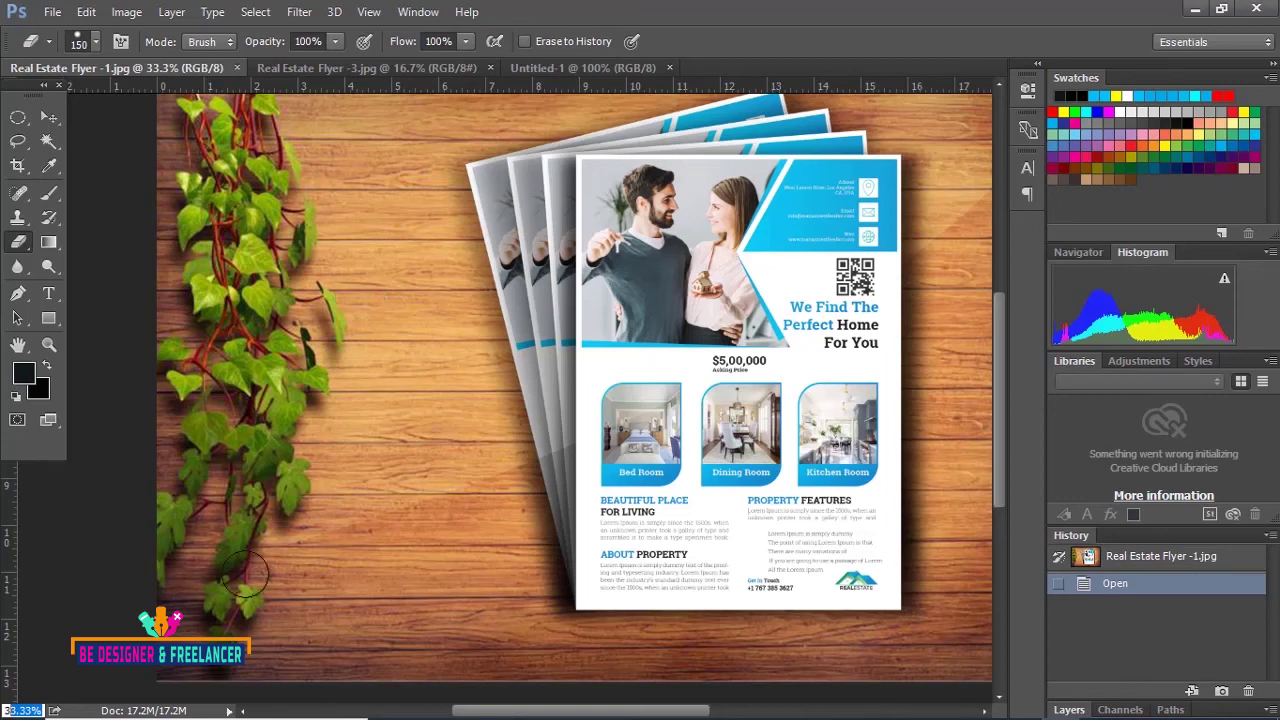
Step: Zoom in and out with Ctrl++ / Ctrl+-, then enter 50 in the status-bar zoom field
click(62, 687)
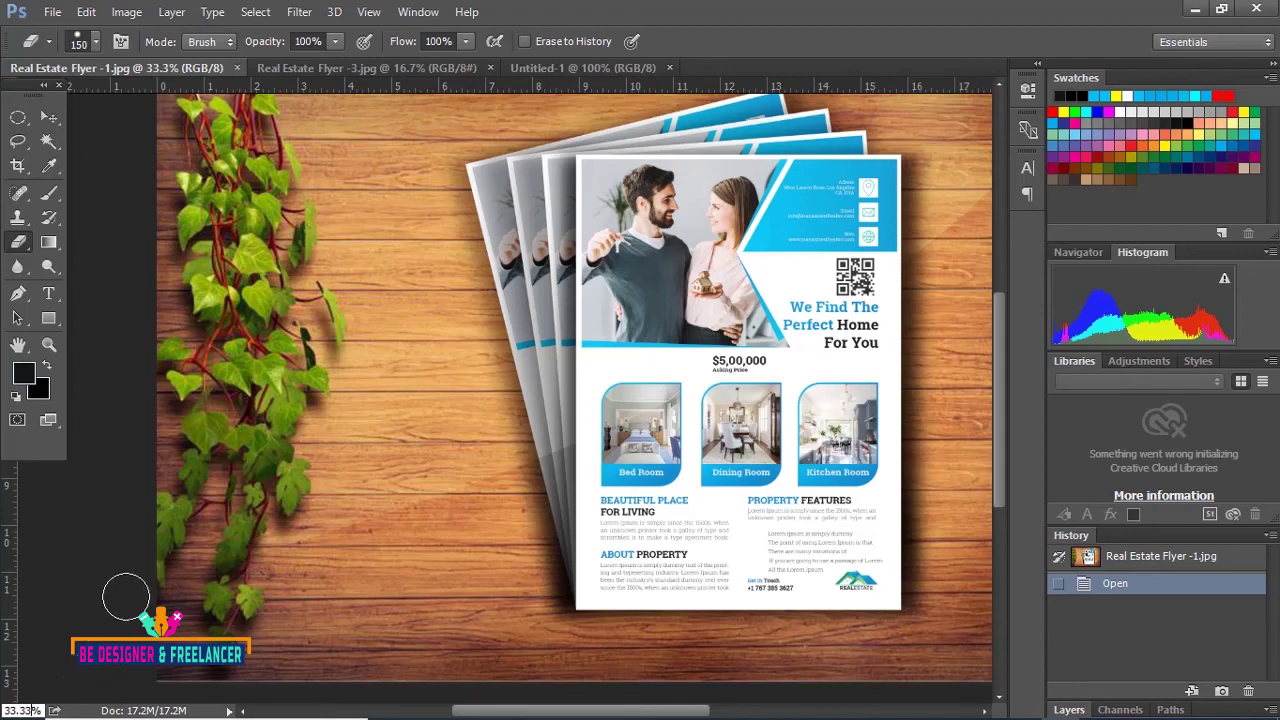
key(ctrl+plus)
key(ctrl+plus)
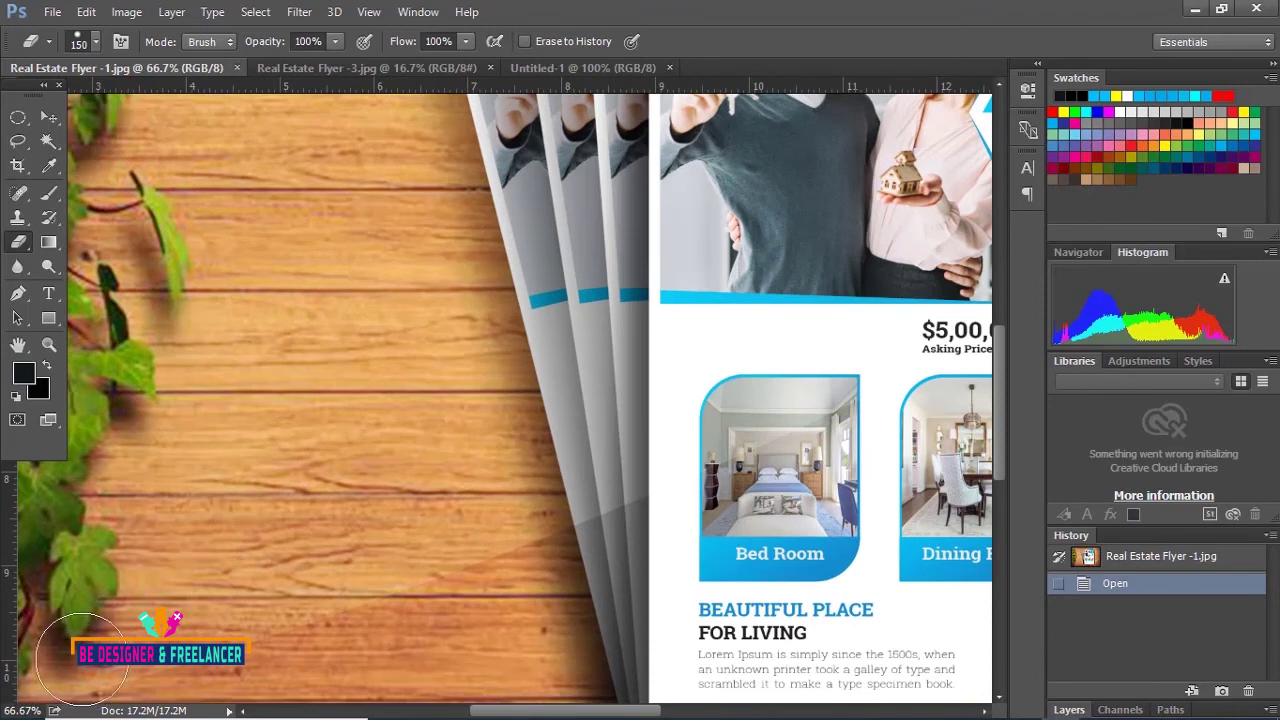
click(22, 710)
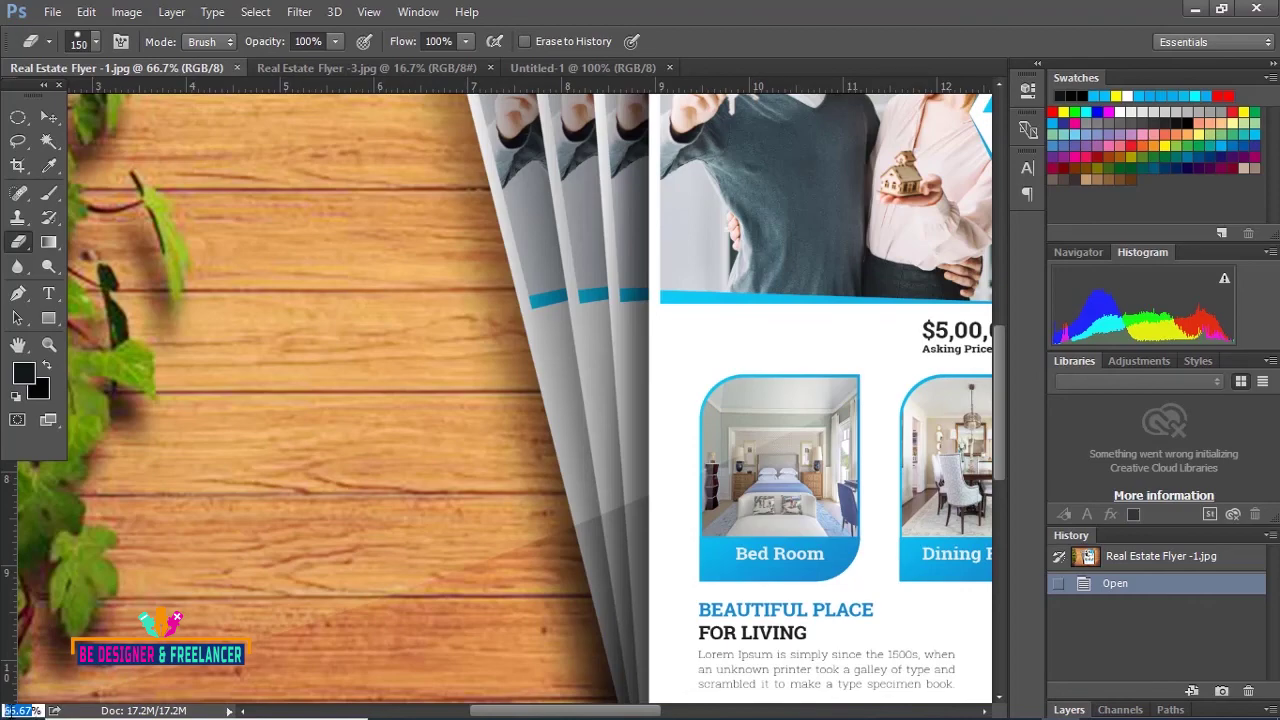
key(ctrl+minus)
key(ctrl+minus)
key(ctrl+minus)
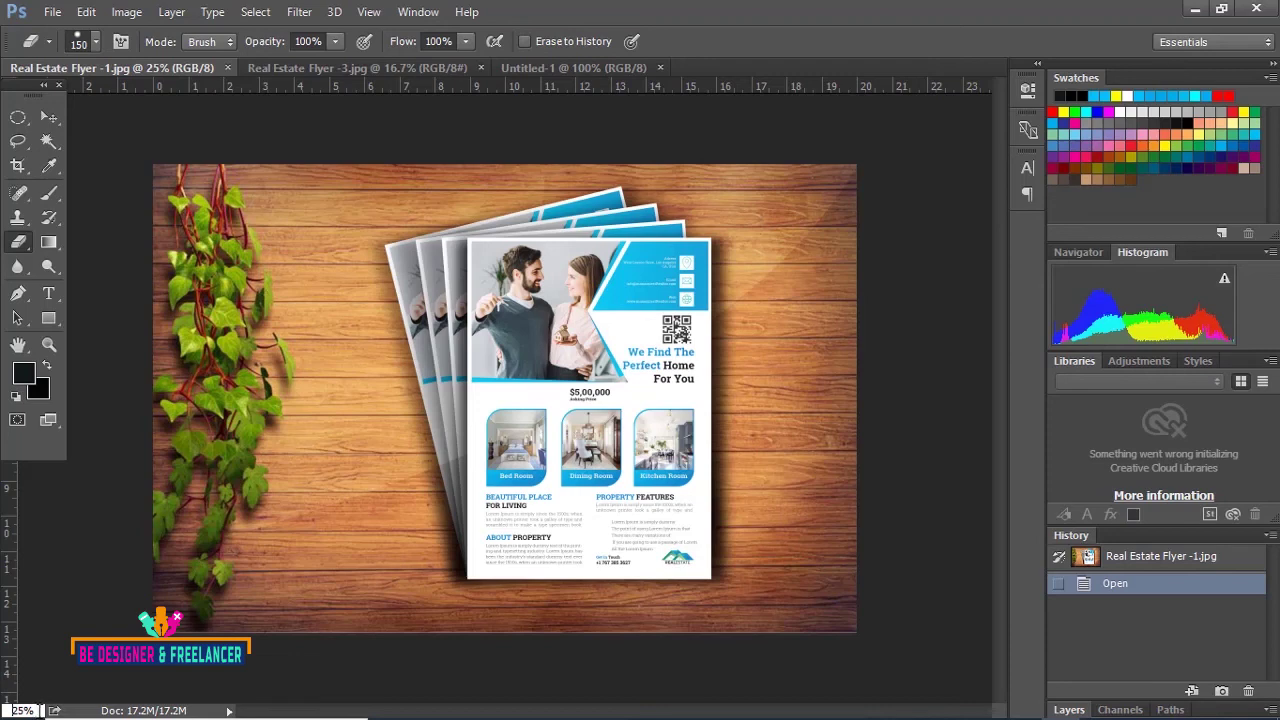
drag(40, 711, 4, 711)
text(50)
key(Return)
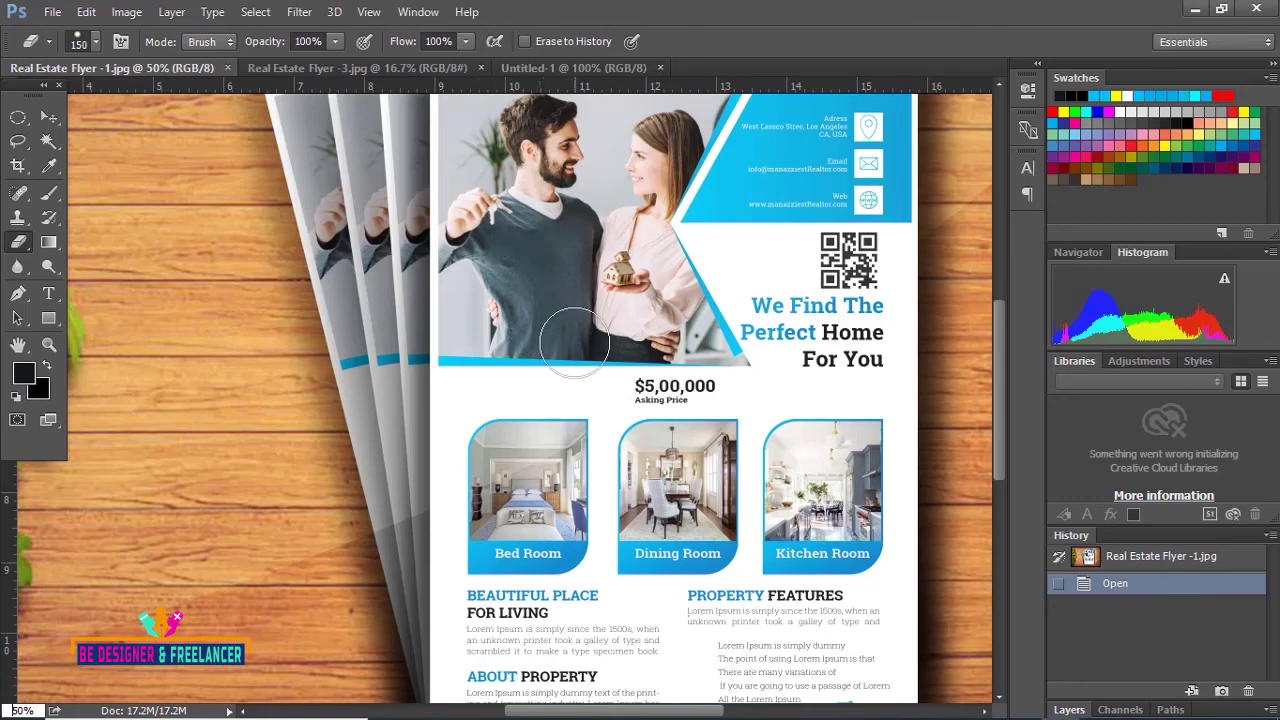
Step: View the flyer's document info popup, showing its dimensions, channels and 150 pixels/inch resolution
click(154, 711)
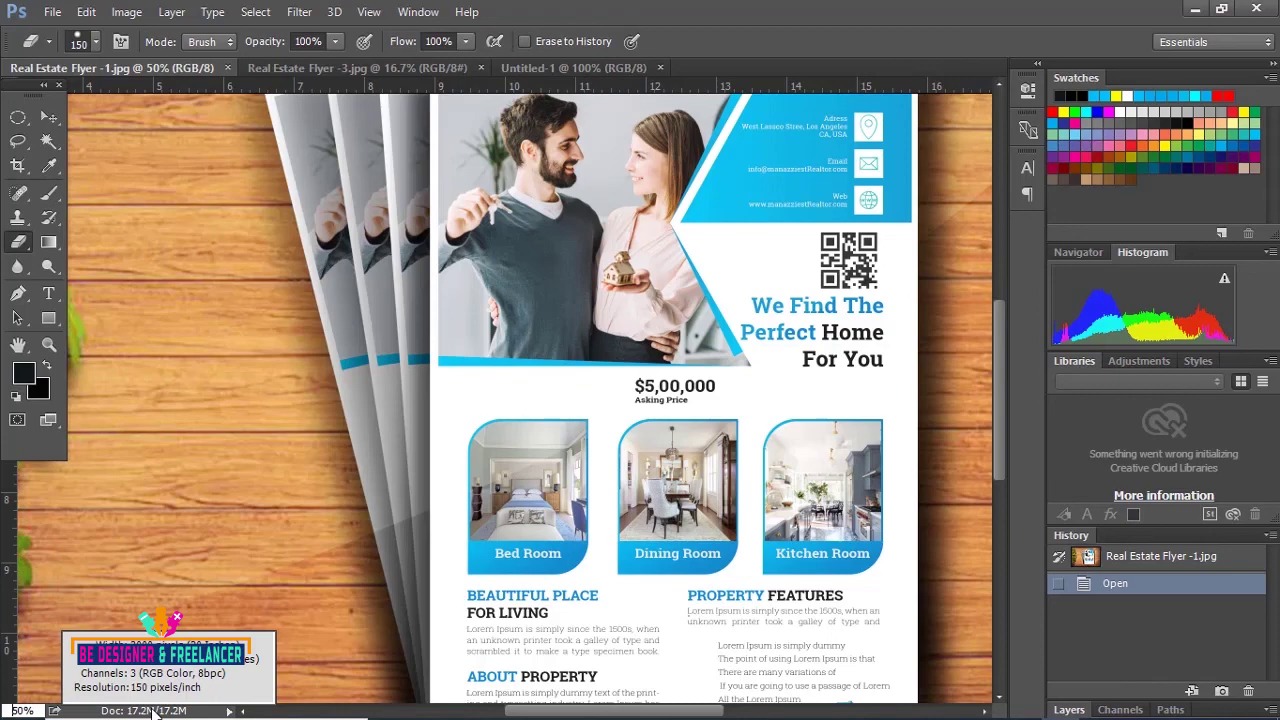
click(153, 709)
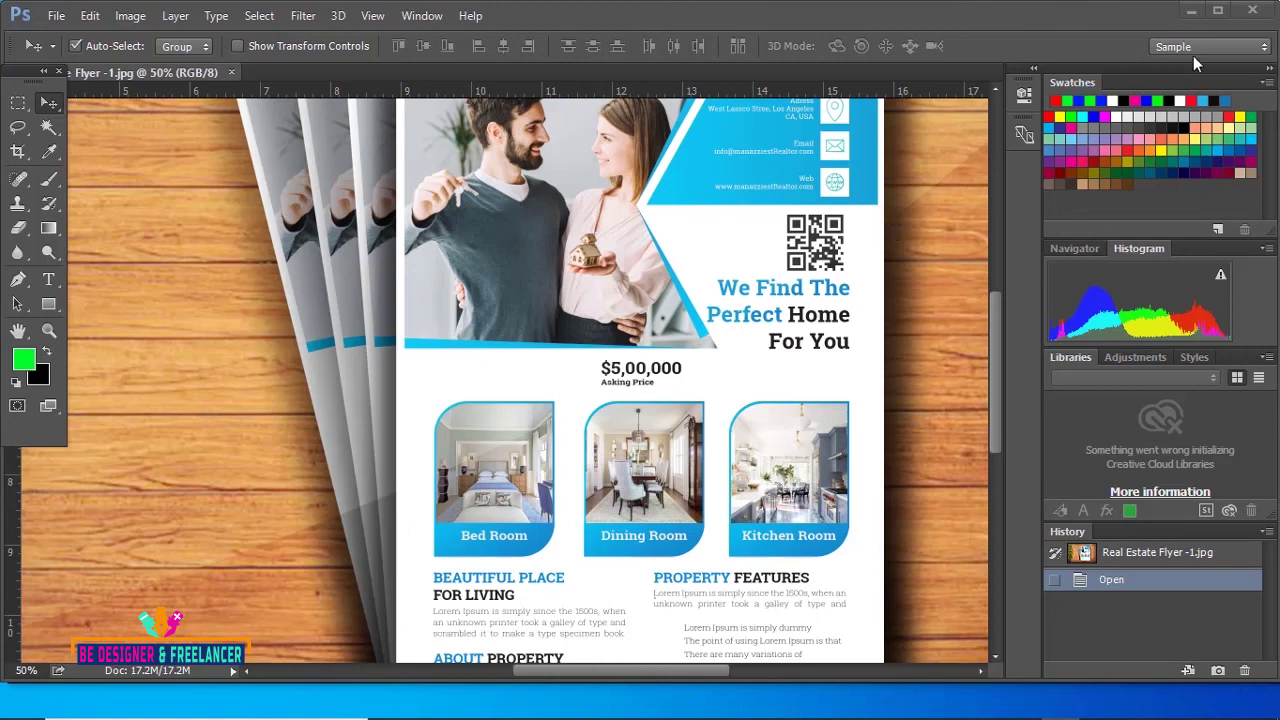
Step: Save the current panel arrangement as a new workspace named 'Graphic'
click(1265, 47)
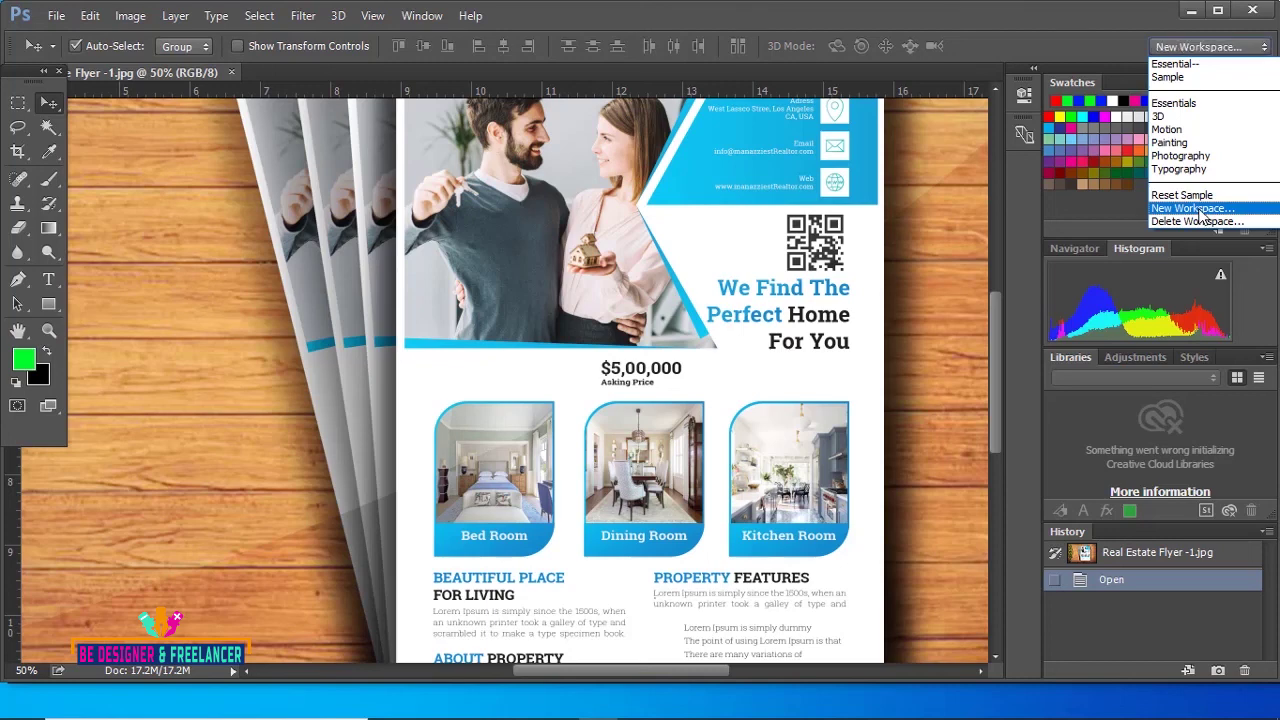
click(1195, 208)
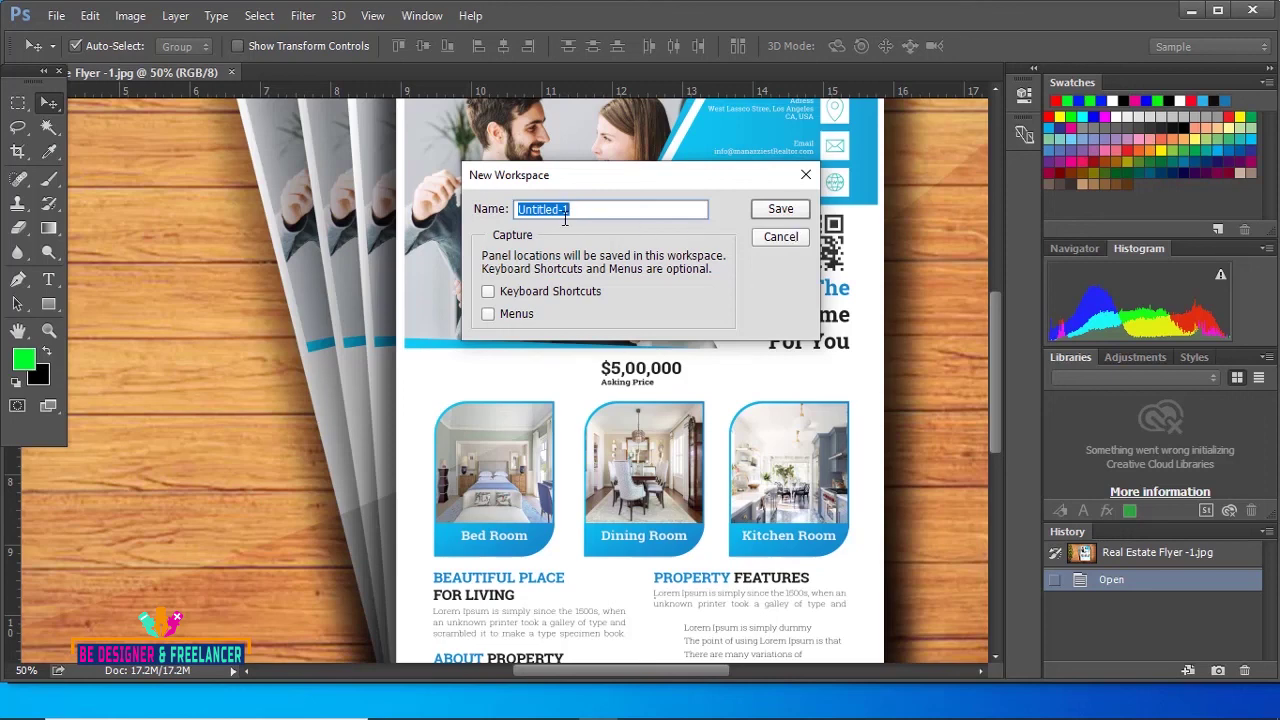
text(G)
text(raph)
text(ic)
click(783, 211)
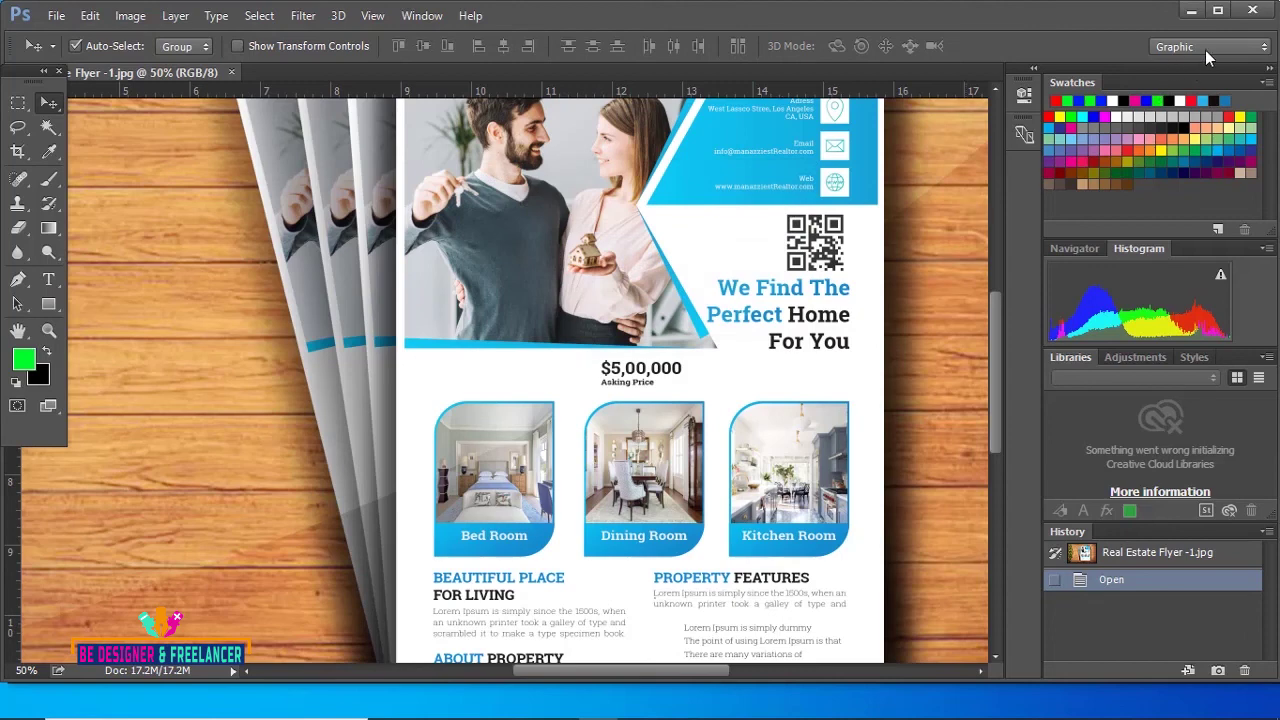
Step: Switch to the Motion workspace, then back to the custom Graphic workspace
click(1263, 50)
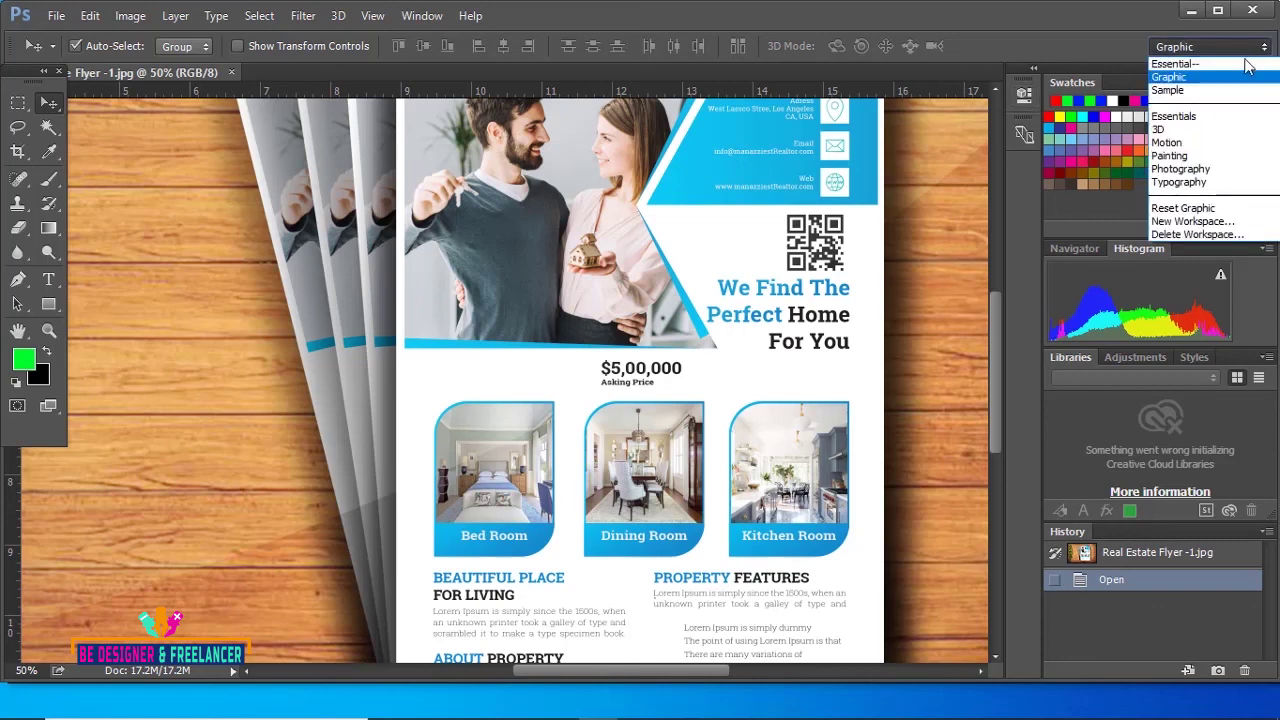
click(1193, 143)
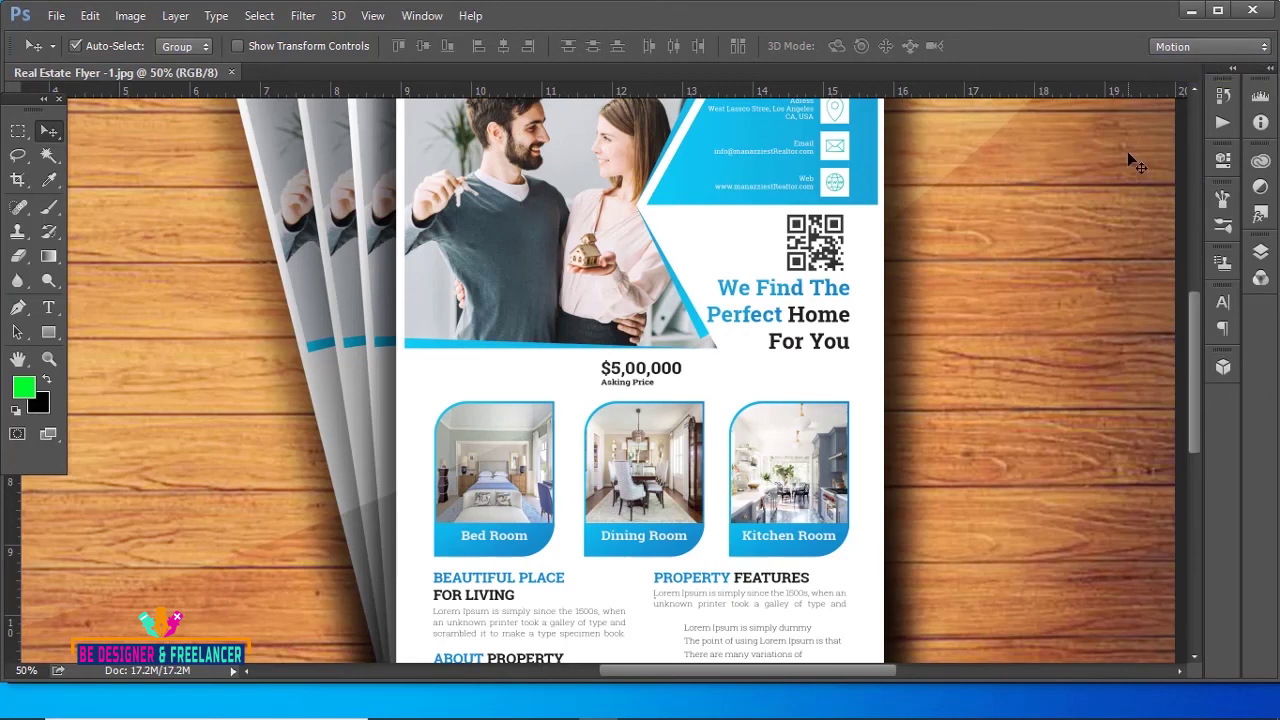
click(1264, 48)
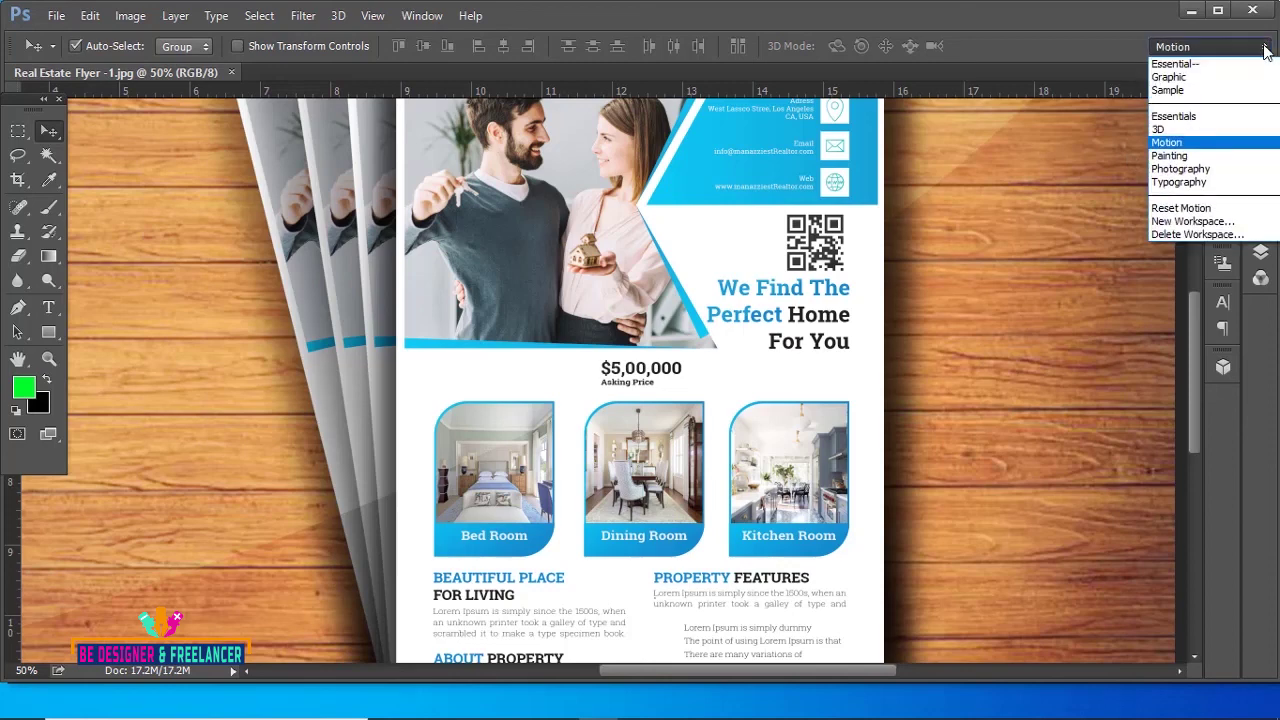
click(1205, 78)
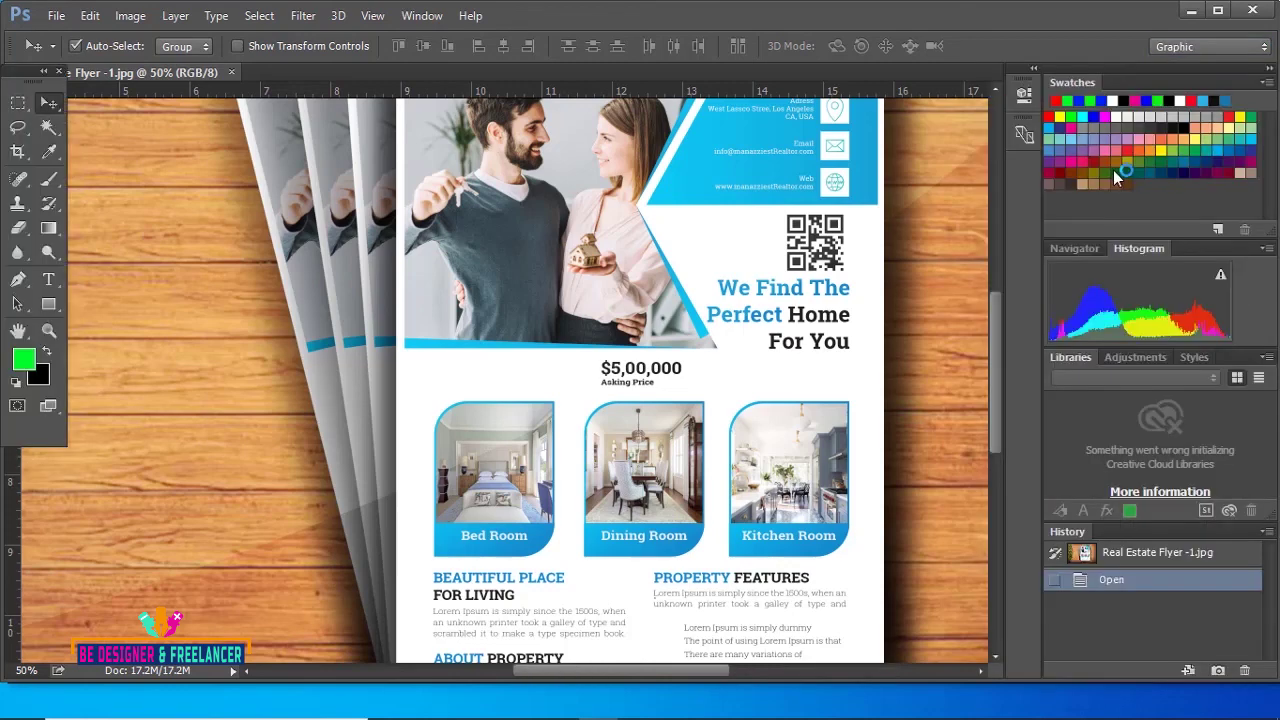